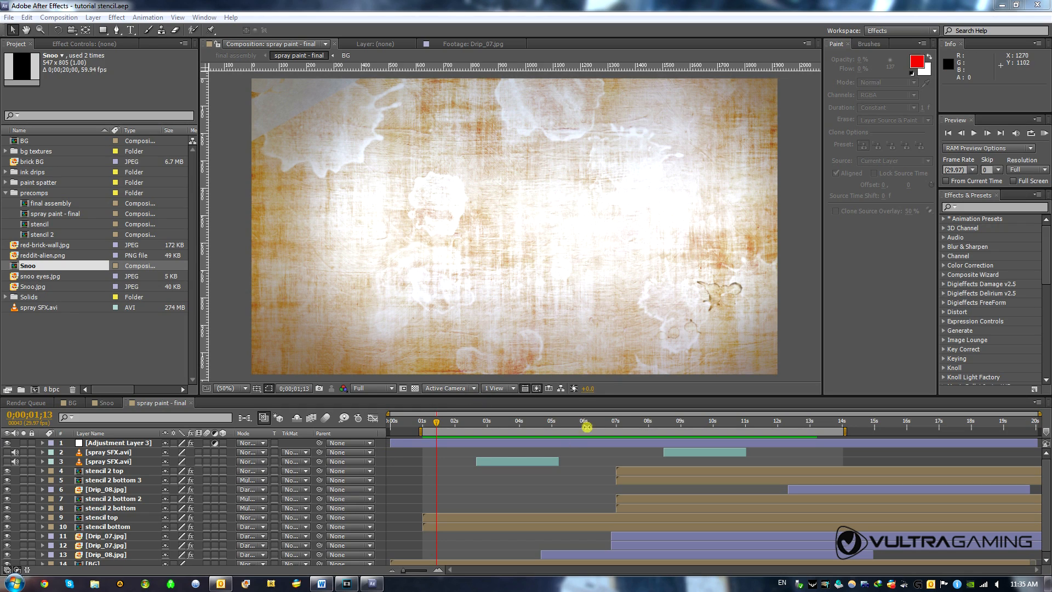
# Step: Preview the spray paint - final composition, scrub through its animation, and view the BG composition
pyautogui.click(1045, 135)
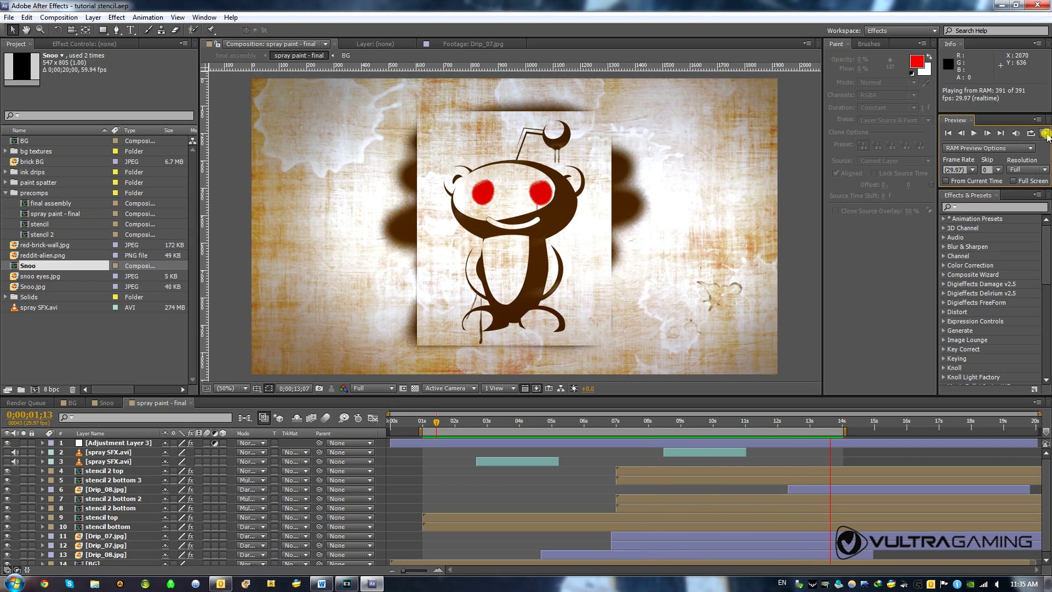
pyautogui.click(1045, 135)
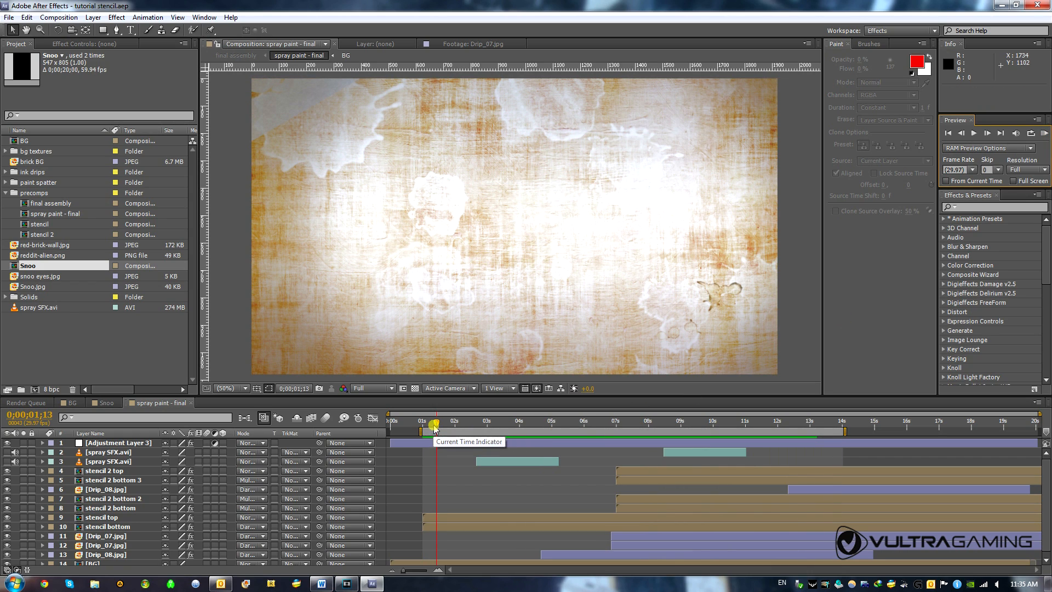
pyautogui.moveTo(438, 423)
pyautogui.mouseDown()
pyautogui.moveTo(808, 425)
pyautogui.moveTo(493, 442)
pyautogui.moveTo(739, 447)
pyautogui.mouseUp()
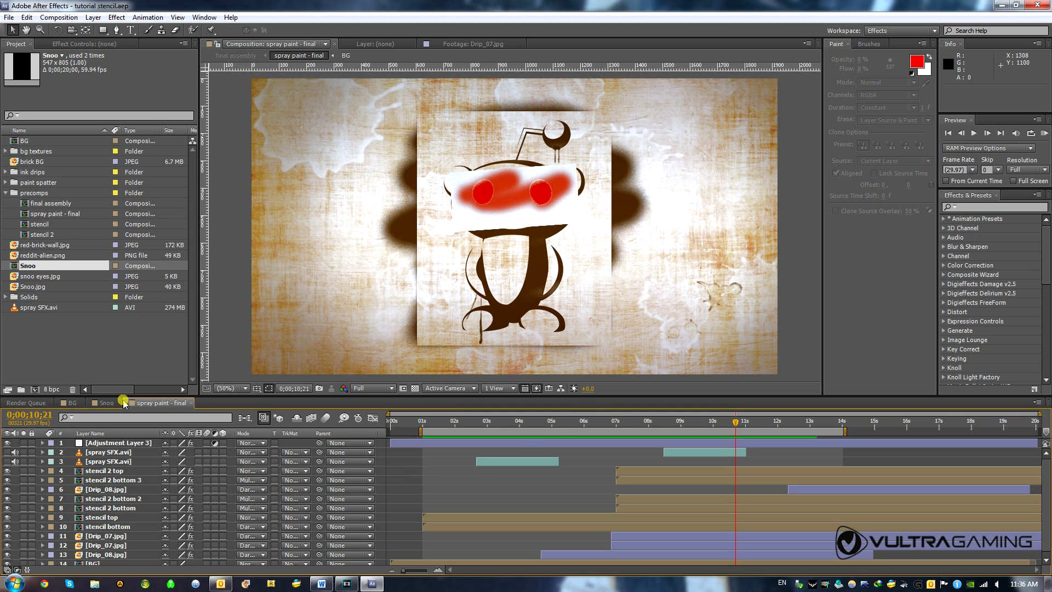
pyautogui.click(67, 404)
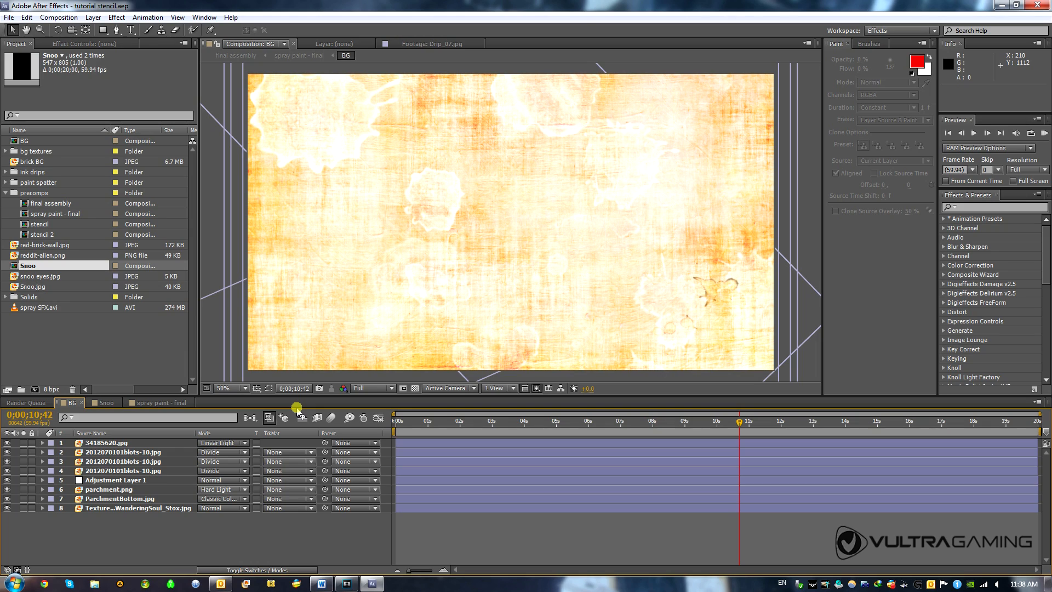
# Step: Create a 1920 x 1080, 59.94 fps, 20-second composition named STENCIL 1 and turn on its transparency grid
pyautogui.click(64, 18)
pyautogui.click(94, 48)
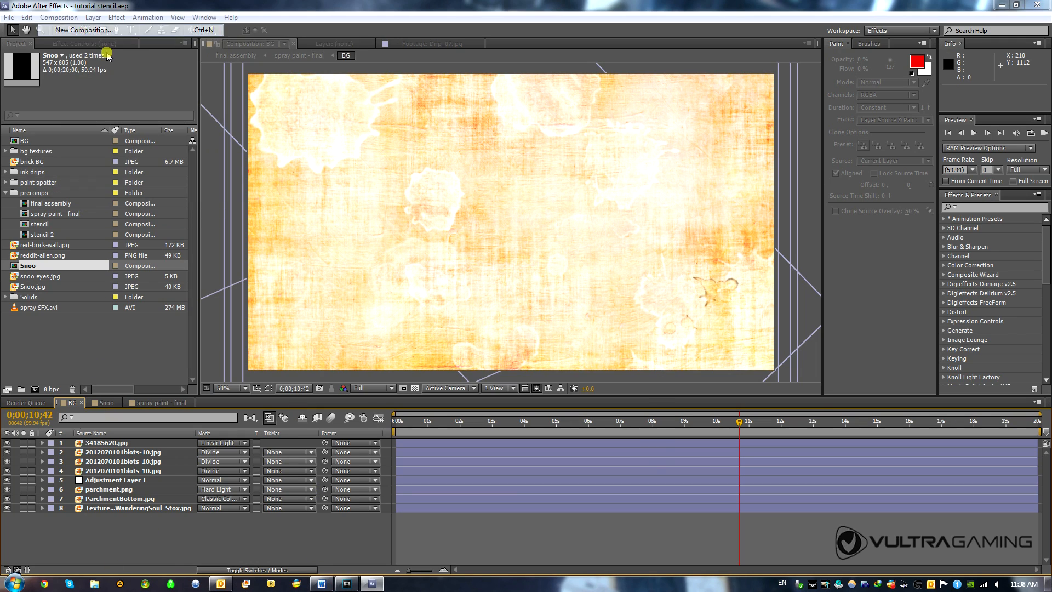
pyautogui.write('STENCIL 1')
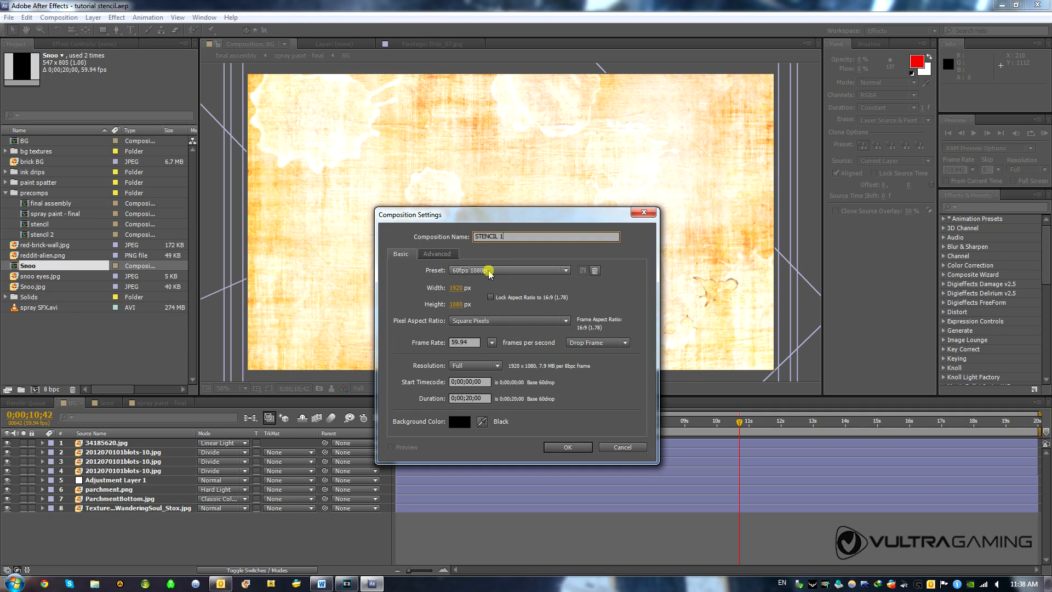
pyautogui.click(561, 447)
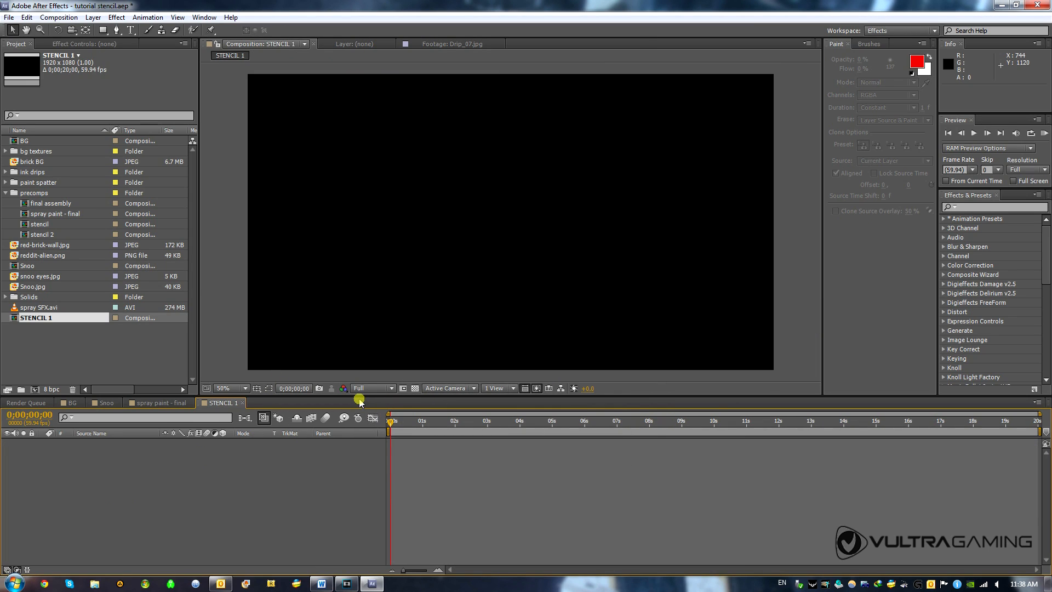
pyautogui.click(416, 389)
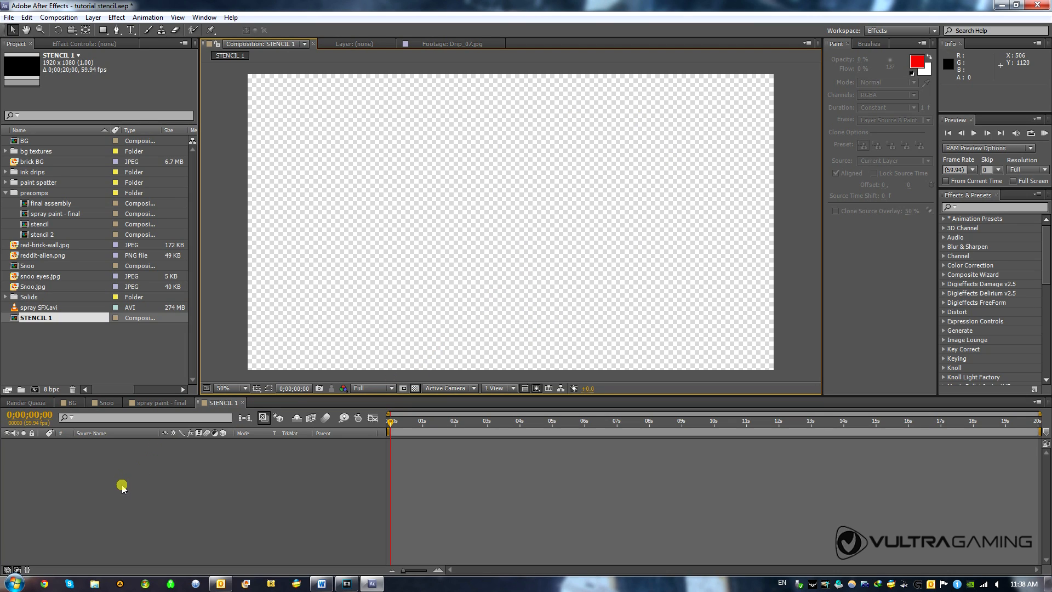
# Step: Add the Snoo composition as a layer in STENCIL 1
pyautogui.click(36, 340)
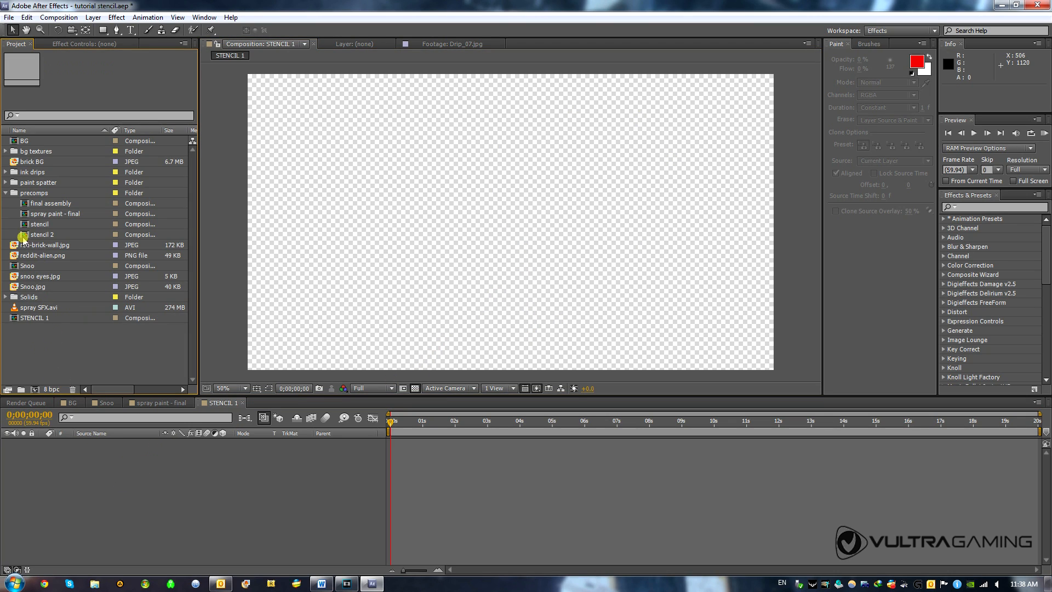
pyautogui.click(30, 267)
pyautogui.moveTo(30, 266); pyautogui.dragTo(136, 483)
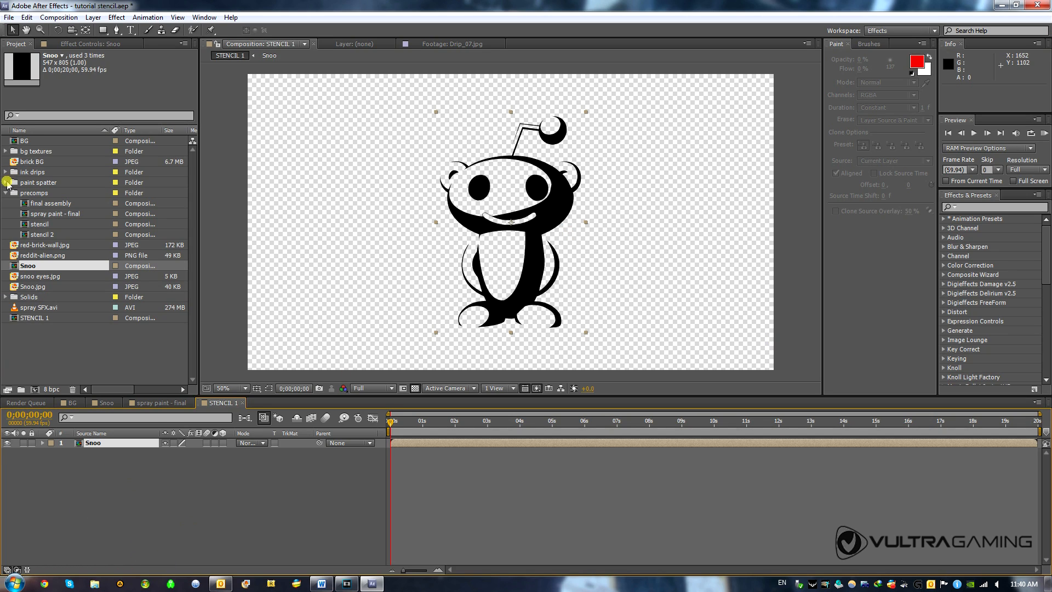
# Step: Add paper-texture-2.jpg from the bg textures folder to STENCIL 1, beneath the Snoo layer
pyautogui.click(6, 152)
pyautogui.click(29, 162)
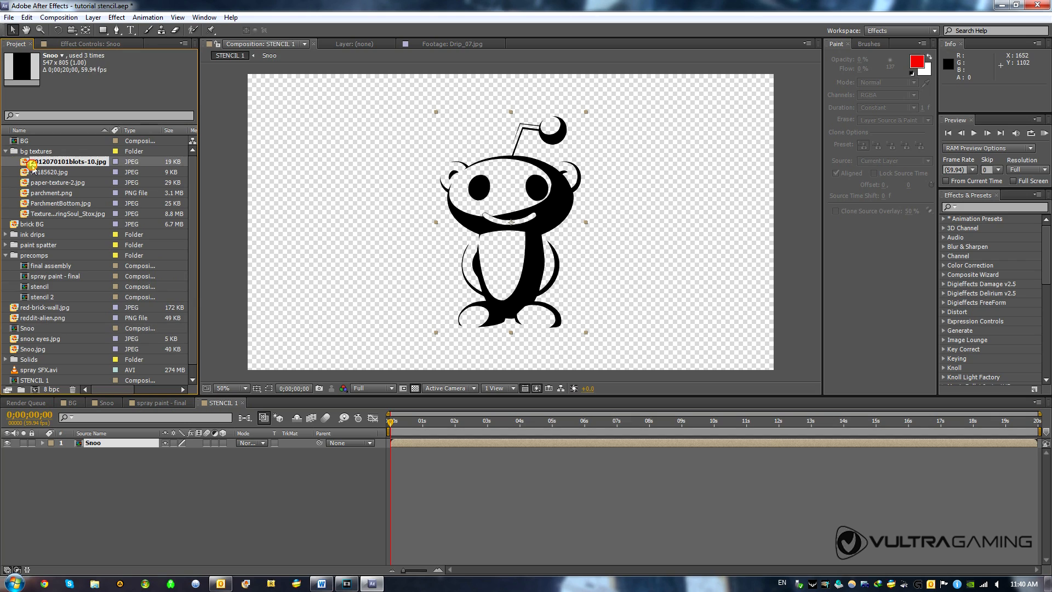
pyautogui.click(40, 173)
pyautogui.click(53, 184)
pyautogui.click(57, 193)
pyautogui.click(62, 184)
pyautogui.moveTo(63, 186); pyautogui.dragTo(162, 485)
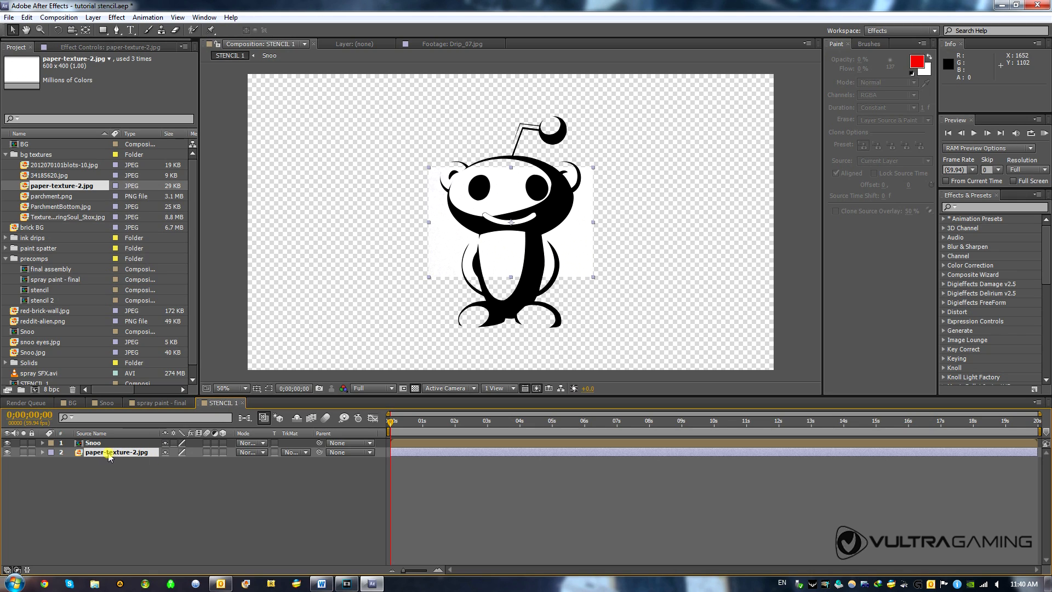
# Step: Scale the paper texture layer to about 152% and rotate it to 94° so it sits behind the whole character
pyautogui.press('s')
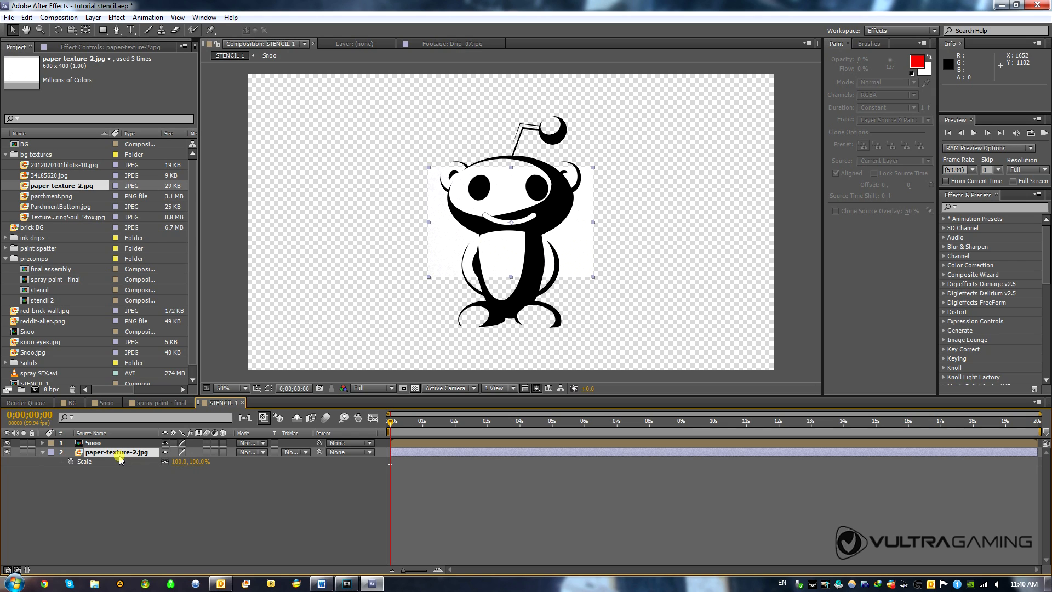
pyautogui.moveTo(178, 461); pyautogui.dragTo(212, 463)
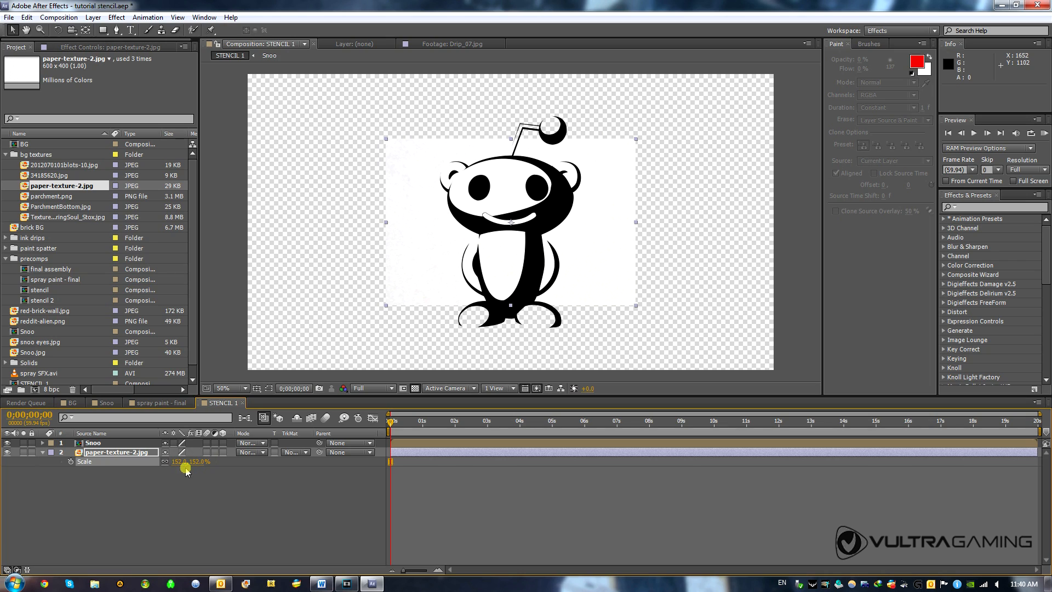
pyautogui.press('r')
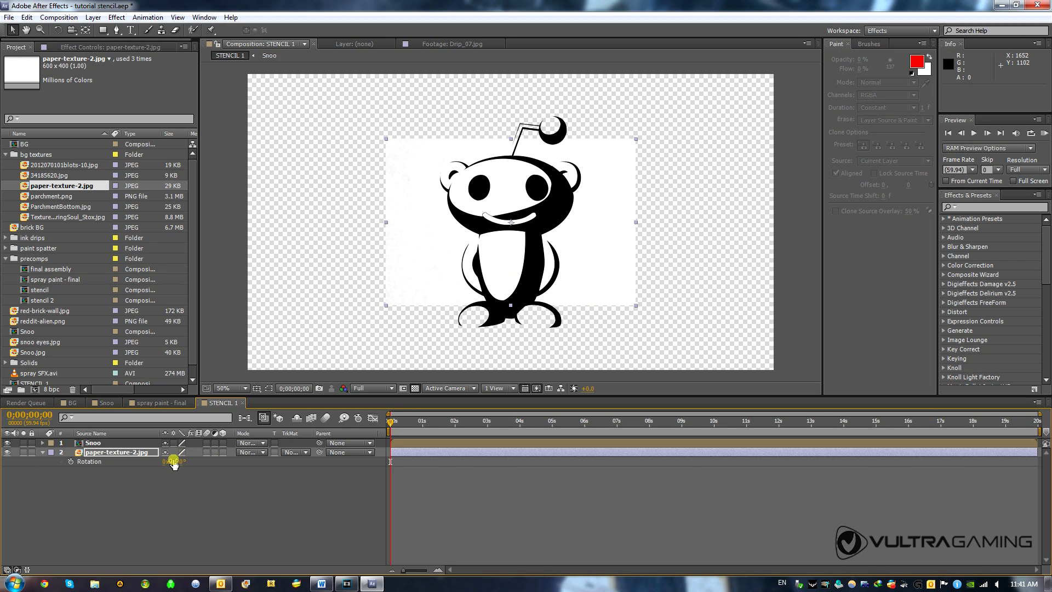
pyautogui.moveTo(173, 460); pyautogui.dragTo(228, 462)
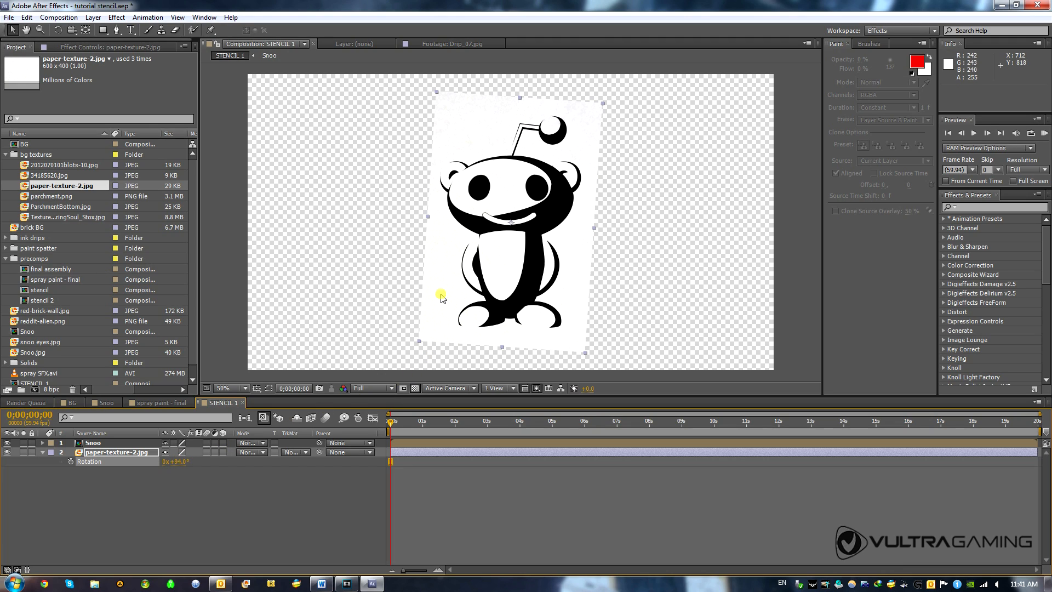
pyautogui.moveTo(181, 458); pyautogui.dragTo(183, 459)
# Step: Set the paper texture layer's track matte to Alpha Inverted Matte "Snoo"
pyautogui.click(293, 452)
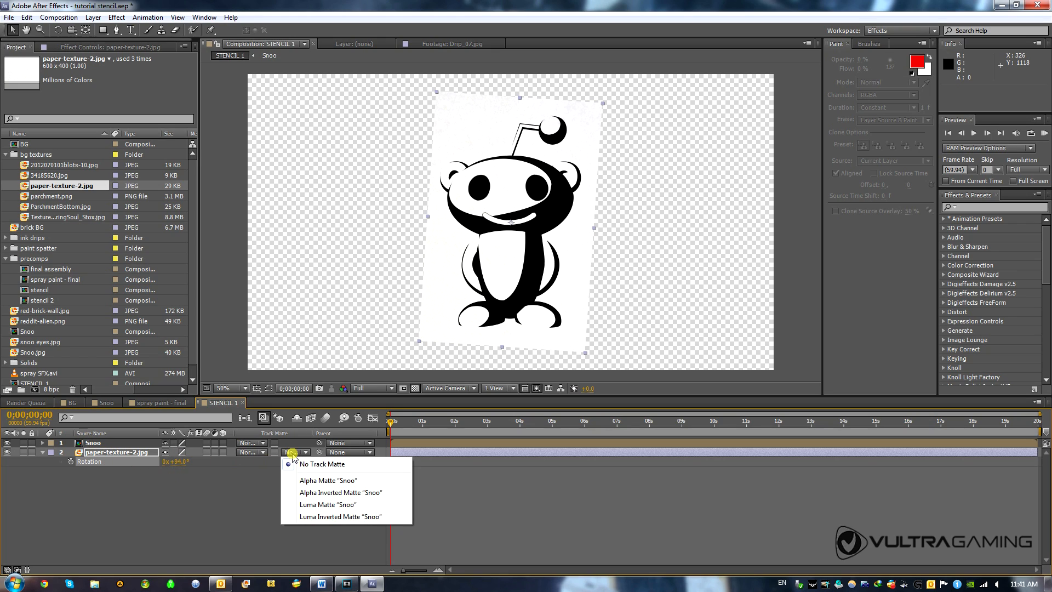
pyautogui.click(331, 492)
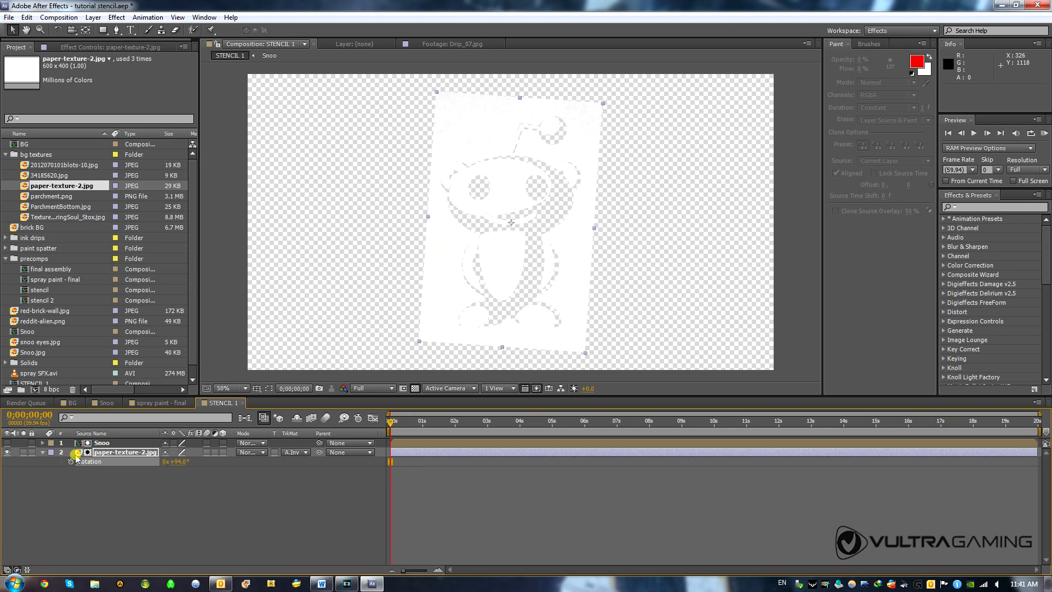
pyautogui.click(296, 453)
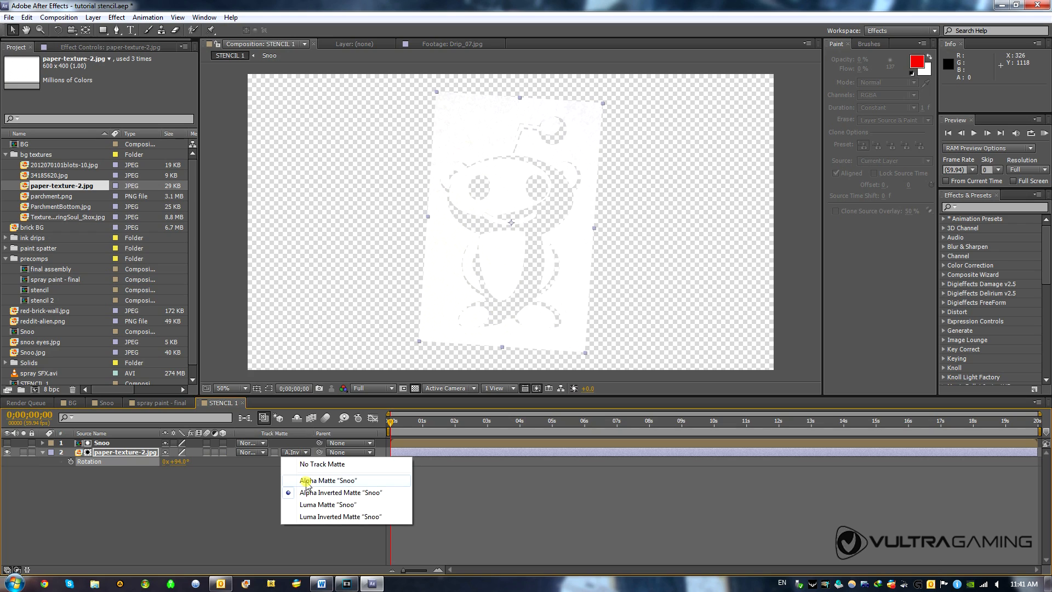
pyautogui.click(185, 523)
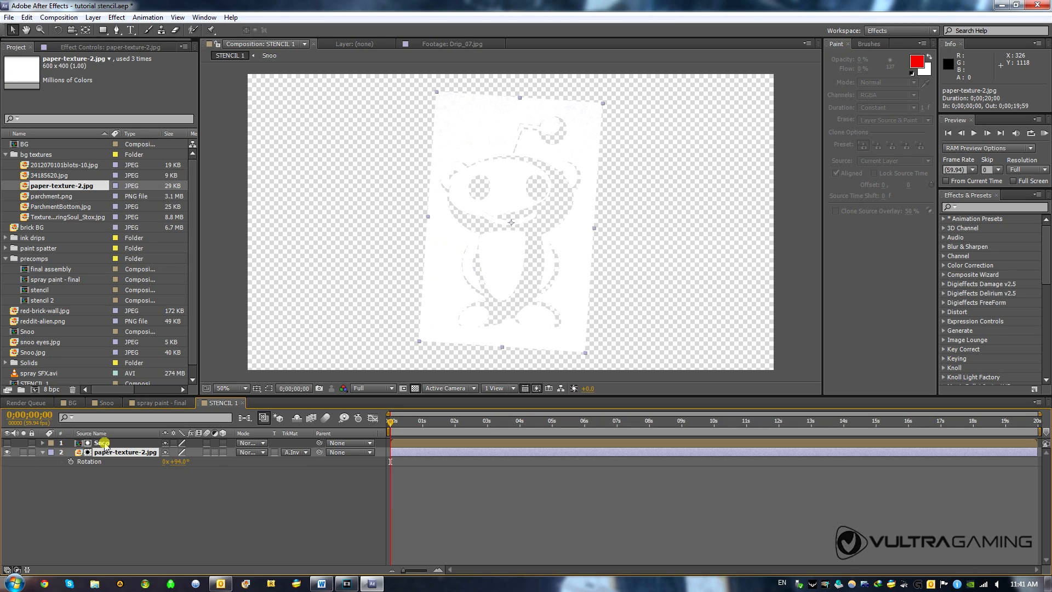
# Step: Open the Snoo composition from its layer, make the Snoo.jpg layer visible, and return to STENCIL 1
pyautogui.click(105, 443)
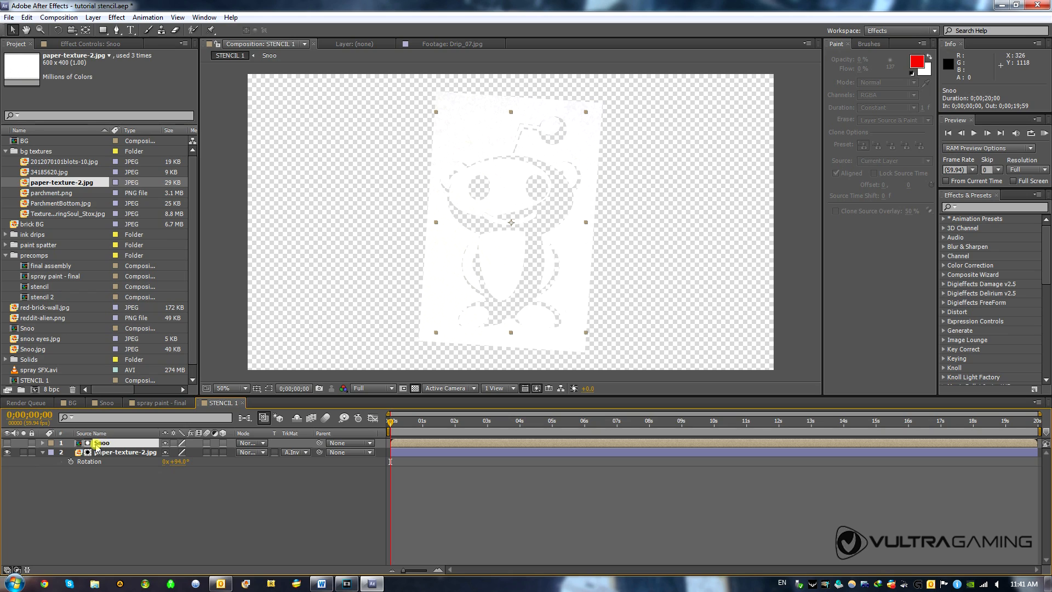
pyautogui.click(117, 454)
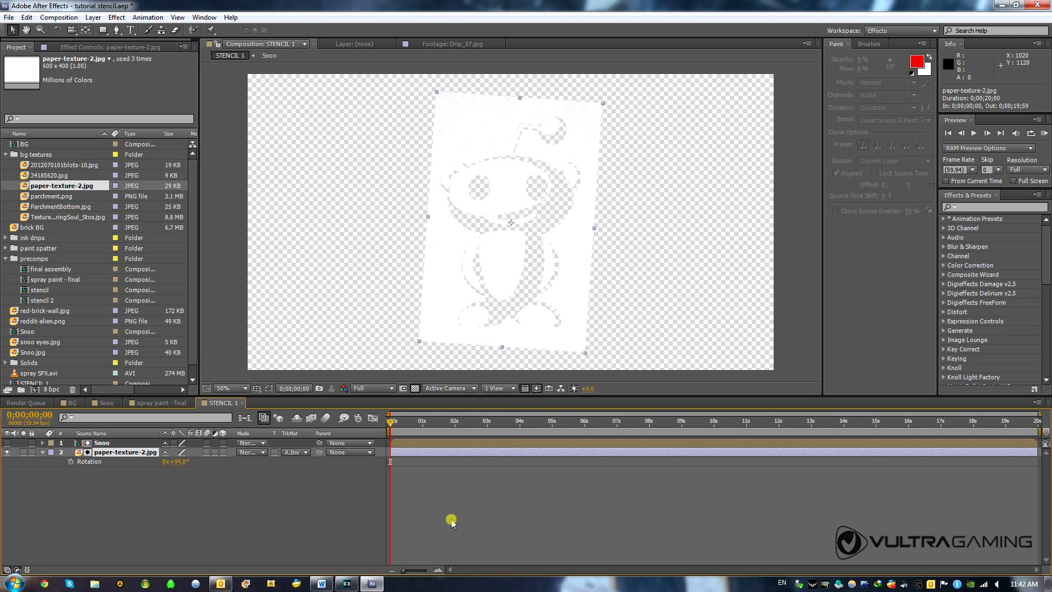
pyautogui.click(102, 443)
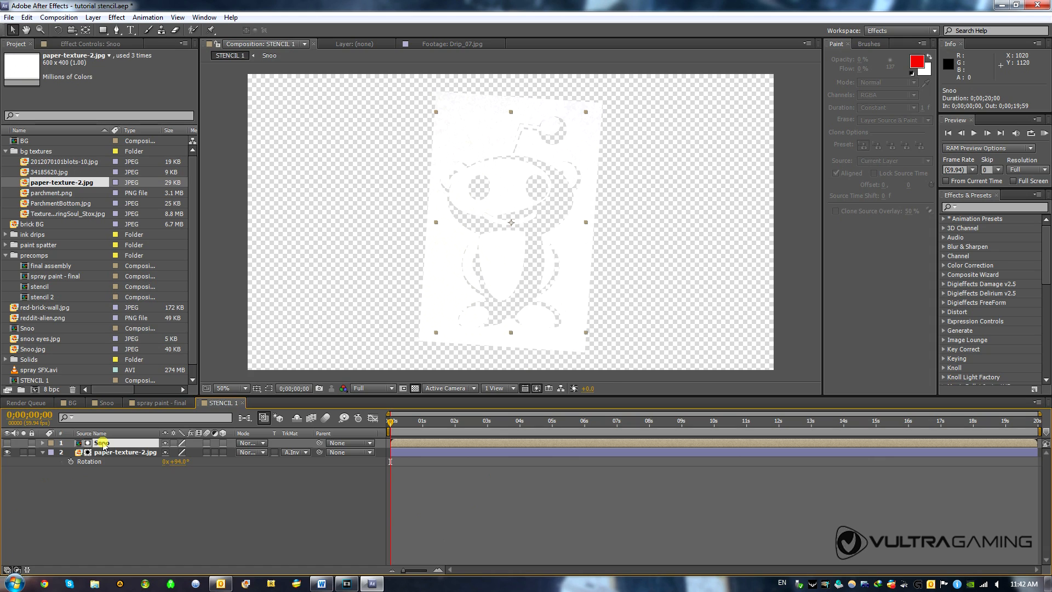
pyautogui.doubleClick(102, 442)
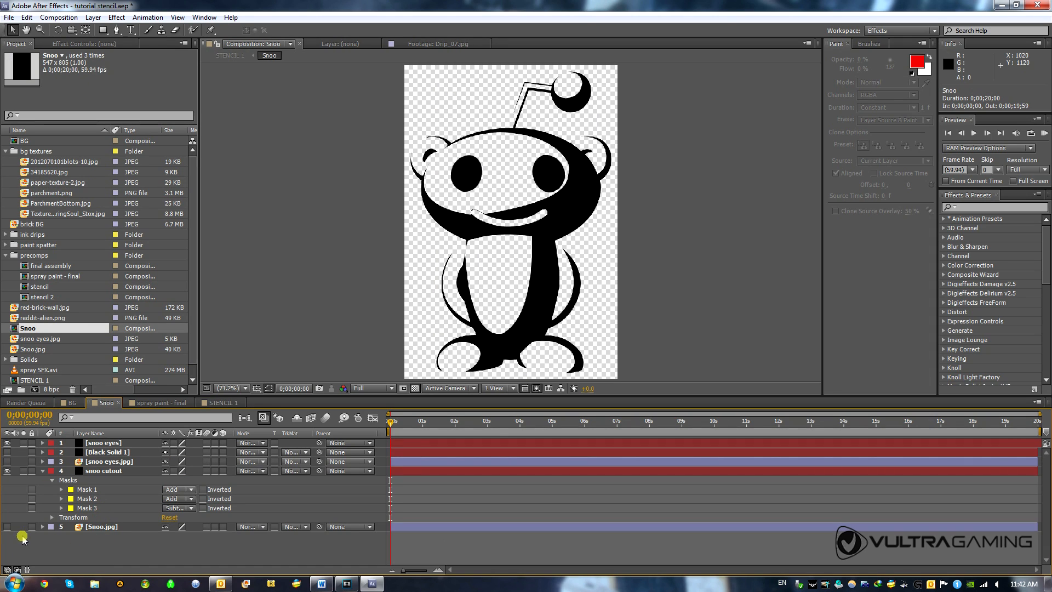
pyautogui.click(6, 527)
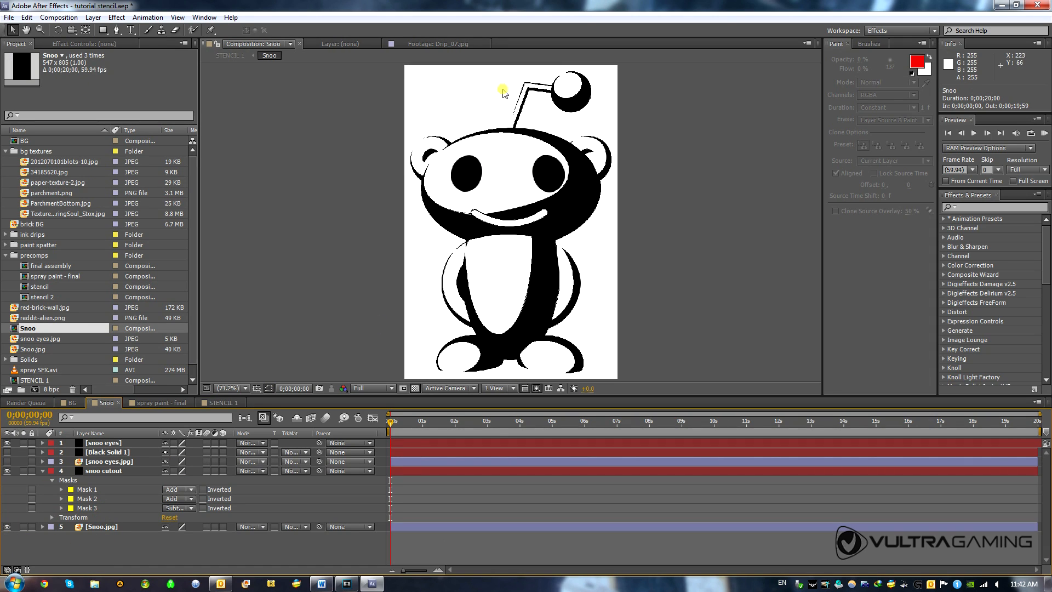
pyautogui.click(216, 404)
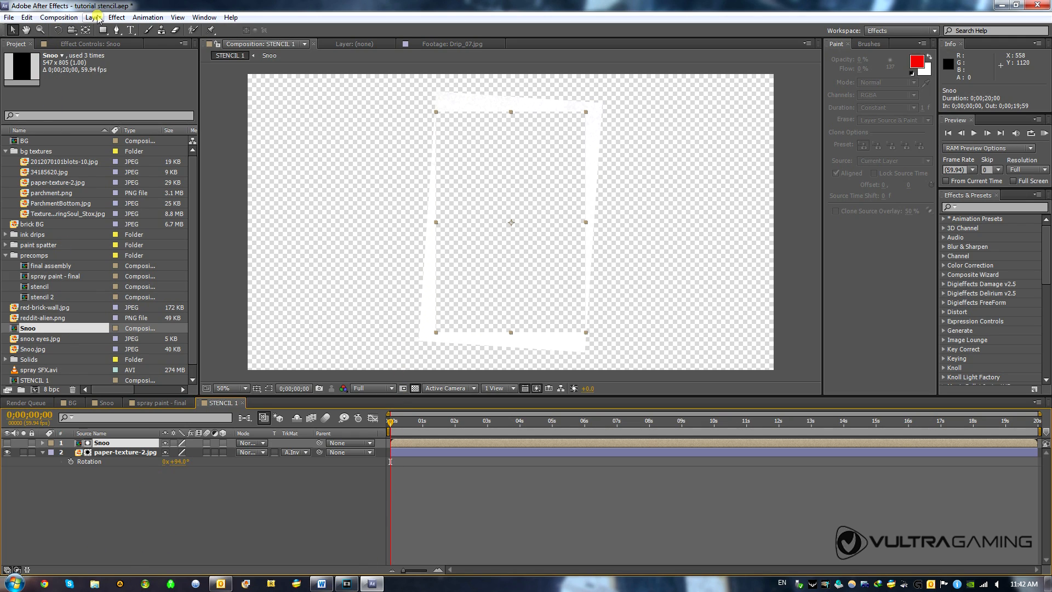
# Step: Apply the Set Matte effect to the Snoo layer, using Luminance for the matte with Invert Matte enabled
pyautogui.click(116, 18)
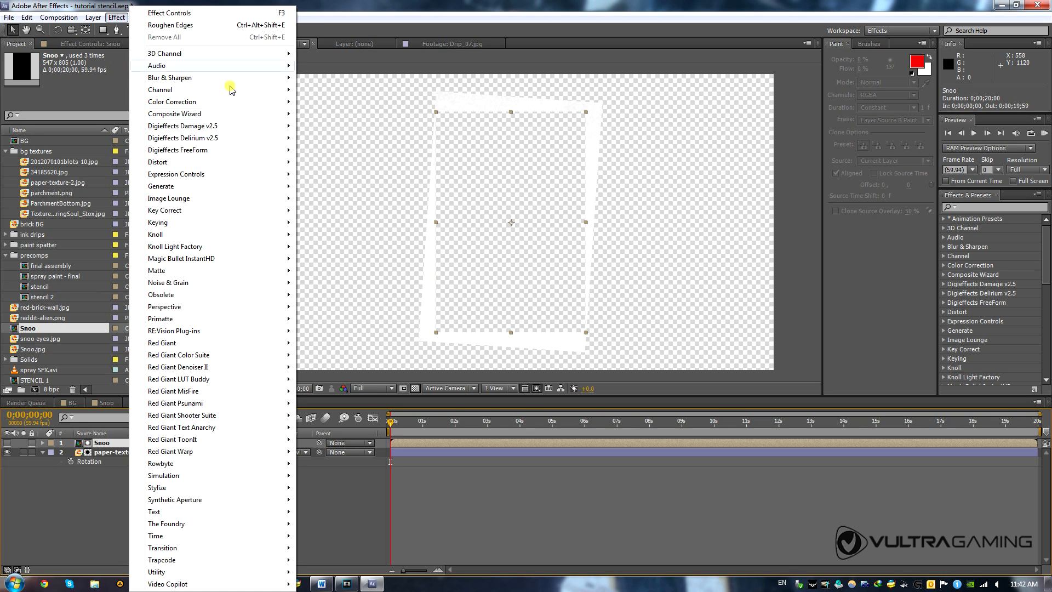
pyautogui.moveTo(202, 90)
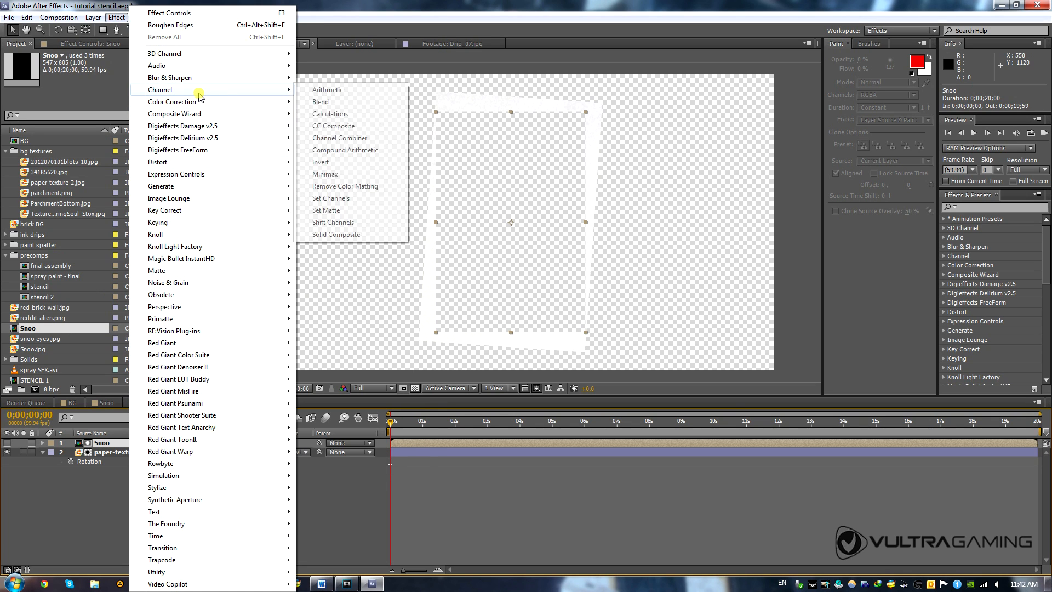
pyautogui.click(327, 211)
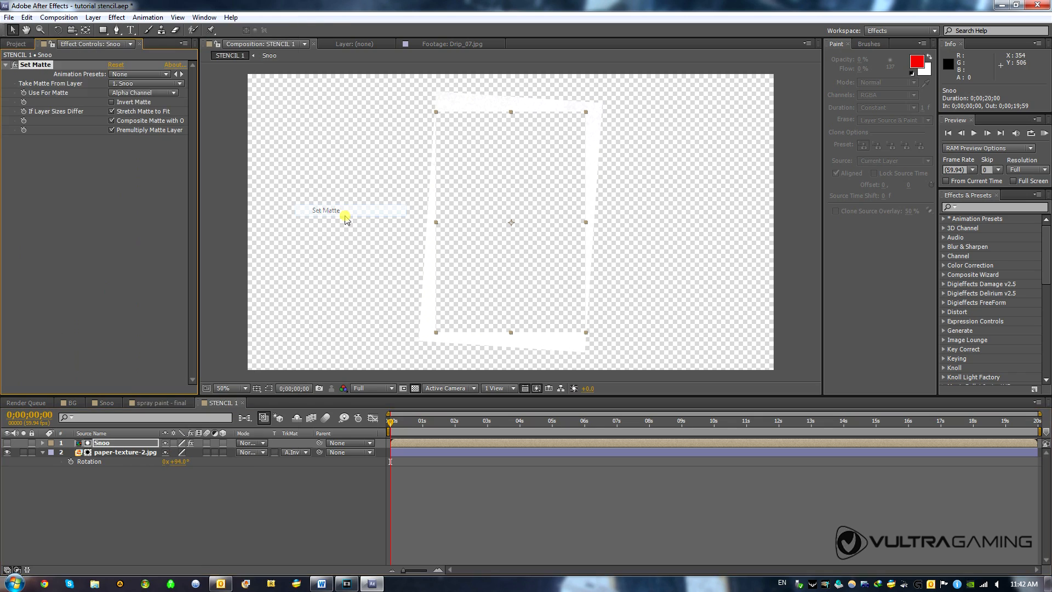
pyautogui.click(123, 93)
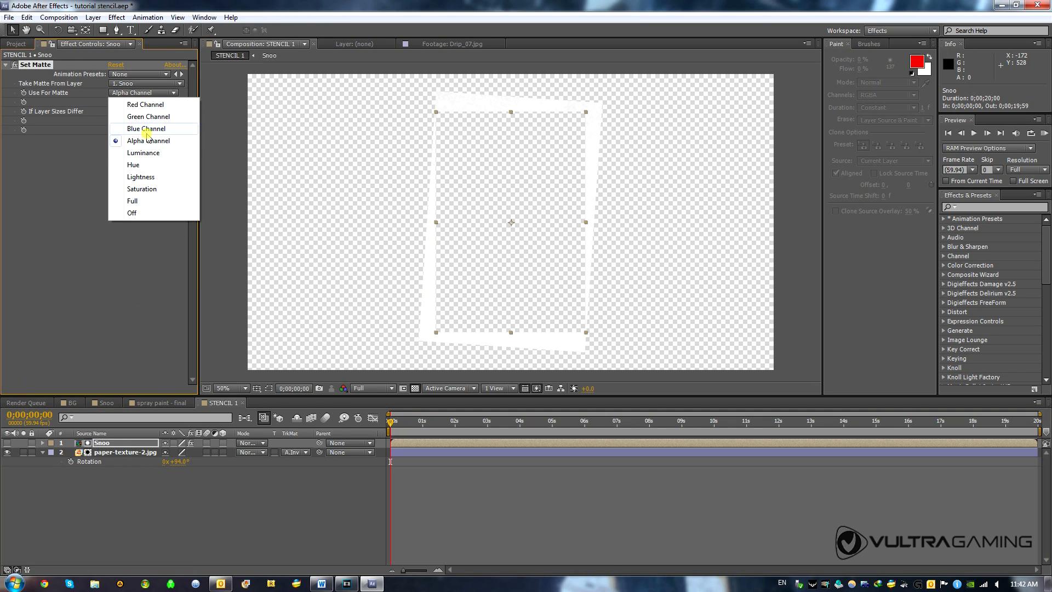
pyautogui.click(149, 151)
pyautogui.click(144, 105)
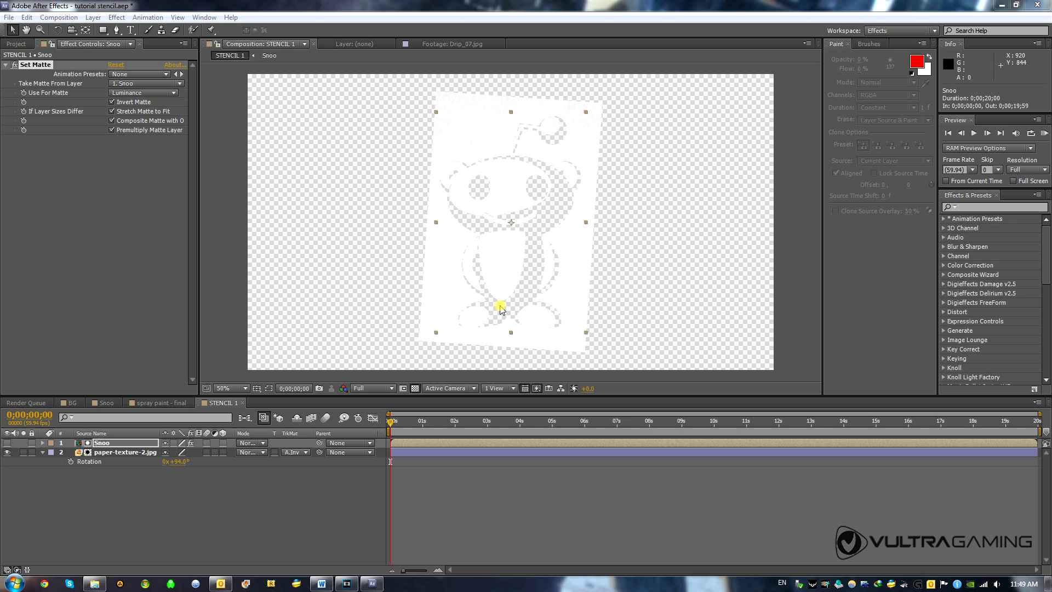
# Step: Draw a closed Pen mask around both eyes on the Snoo layer in STENCIL 1
pyautogui.click(109, 444)
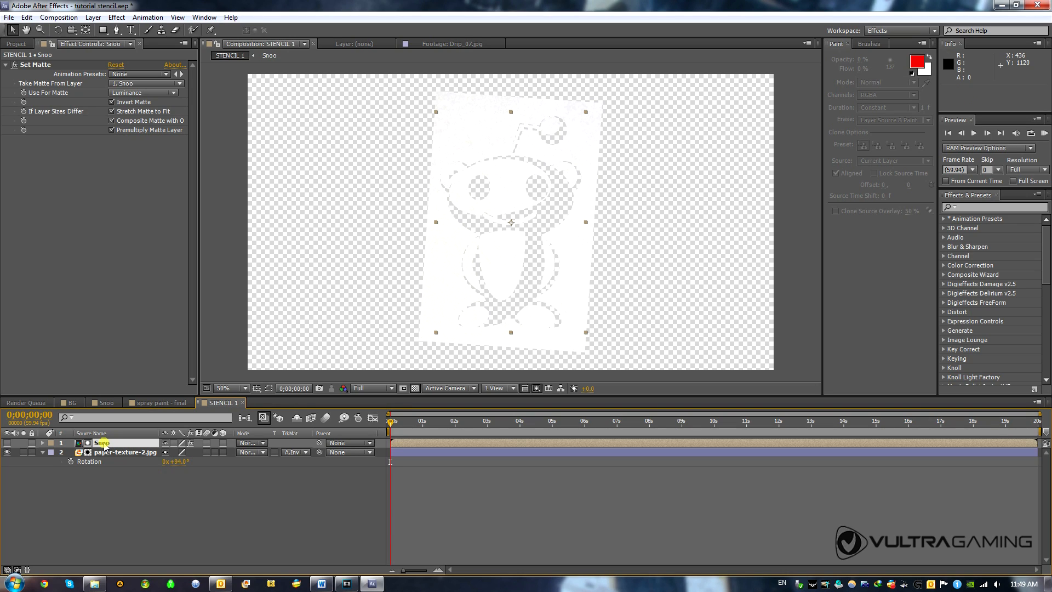
pyautogui.click(116, 30)
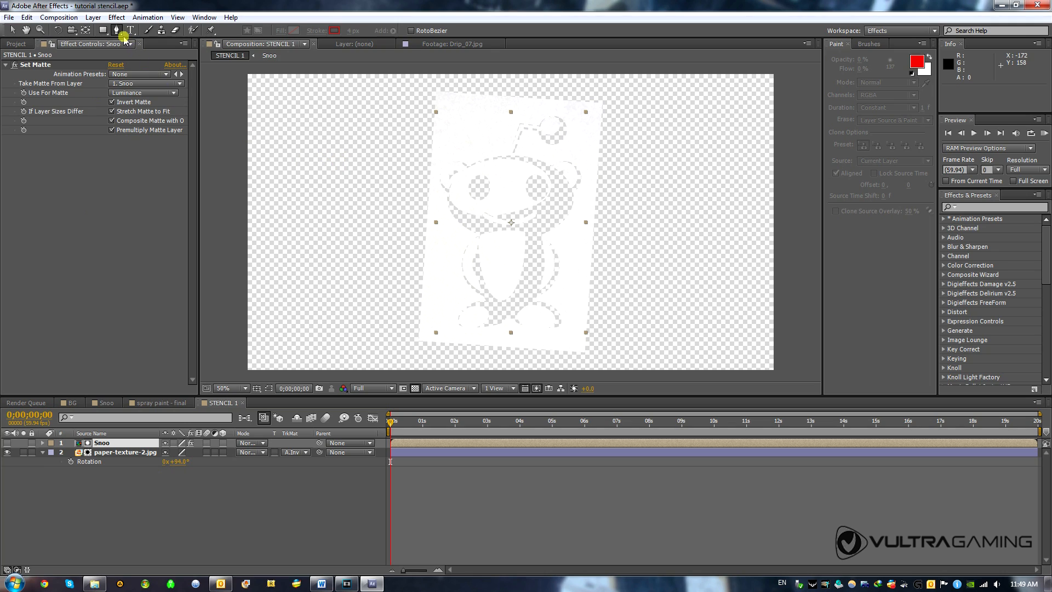
pyautogui.scroll(1, 517, 163)
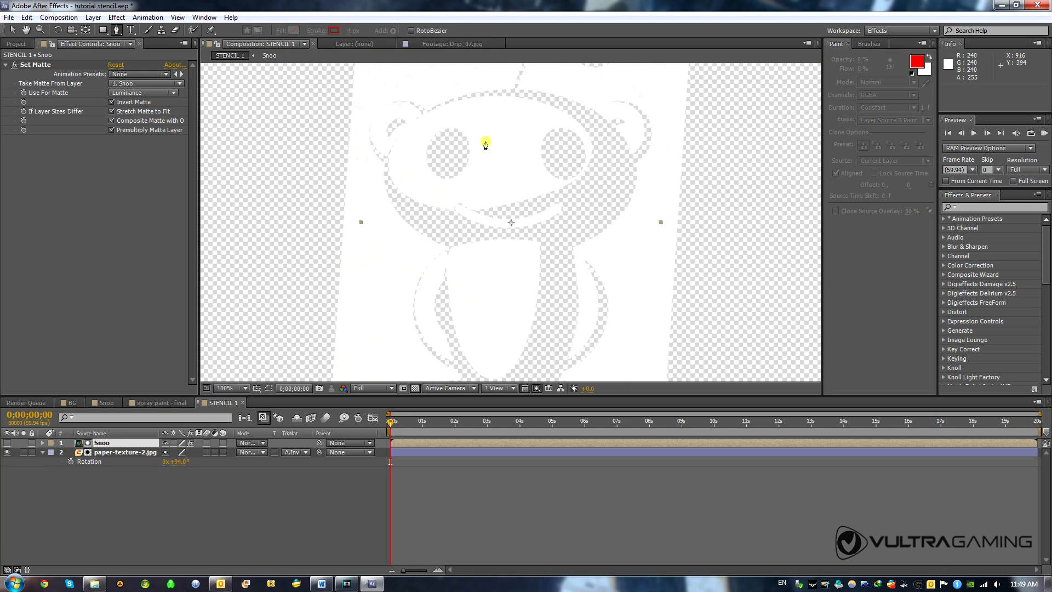
pyautogui.click(456, 118)
pyautogui.moveTo(418, 135); pyautogui.dragTo(416, 163)
pyautogui.moveTo(484, 190); pyautogui.dragTo(514, 185)
pyautogui.click(554, 189)
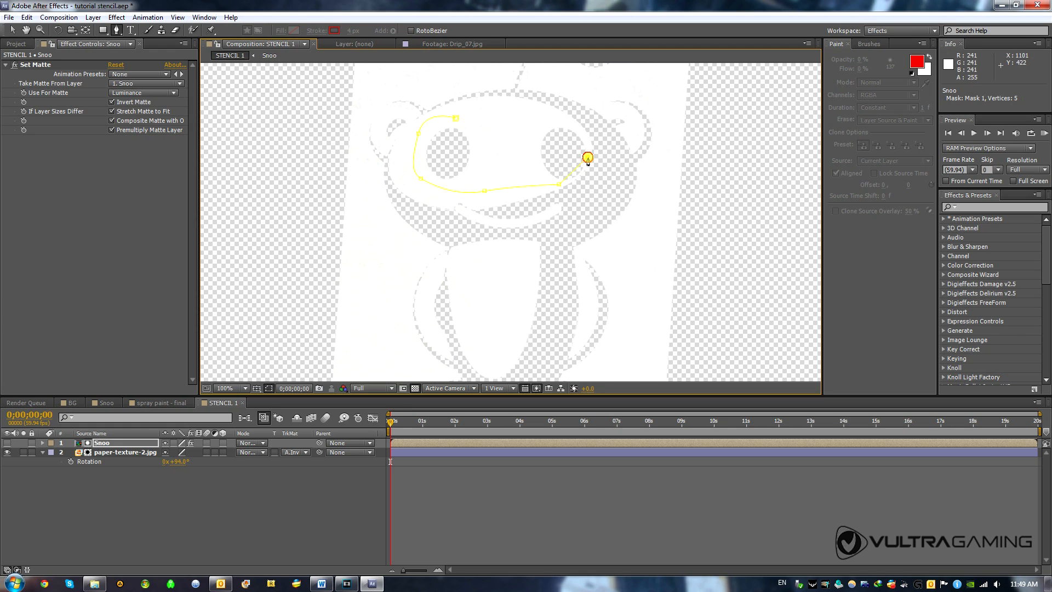
pyautogui.moveTo(588, 153); pyautogui.dragTo(591, 134)
pyautogui.click(575, 134)
pyautogui.click(570, 125)
pyautogui.click(498, 112)
pyautogui.click(455, 117)
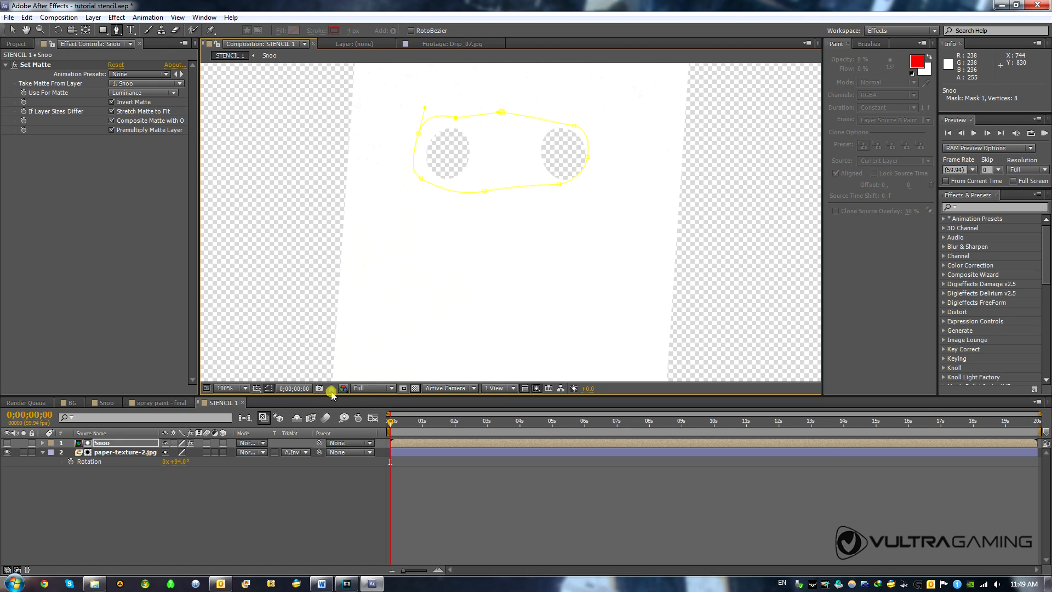
pyautogui.click(269, 389)
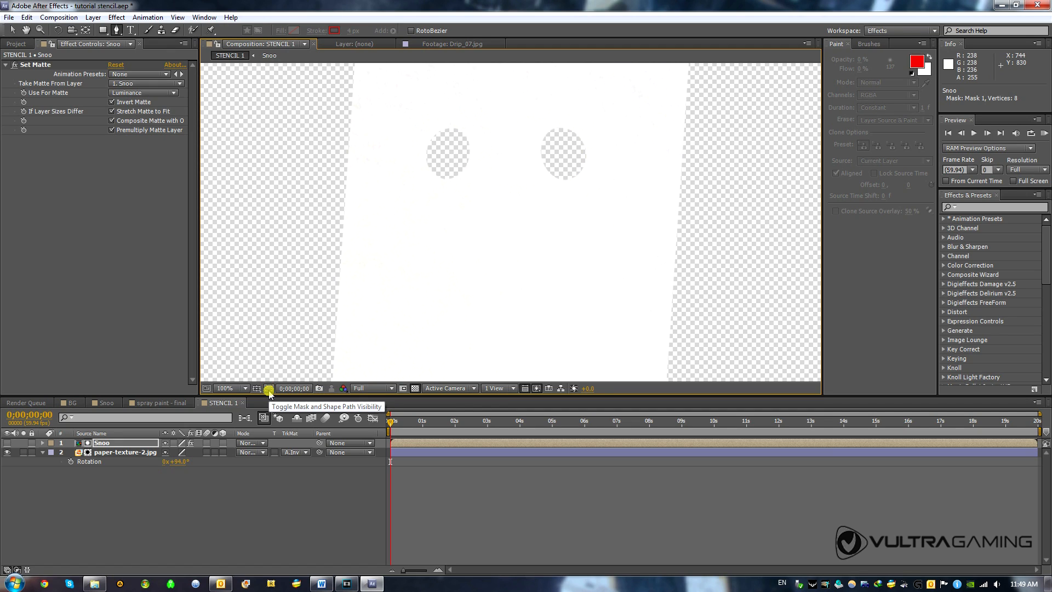
pyautogui.click(269, 389)
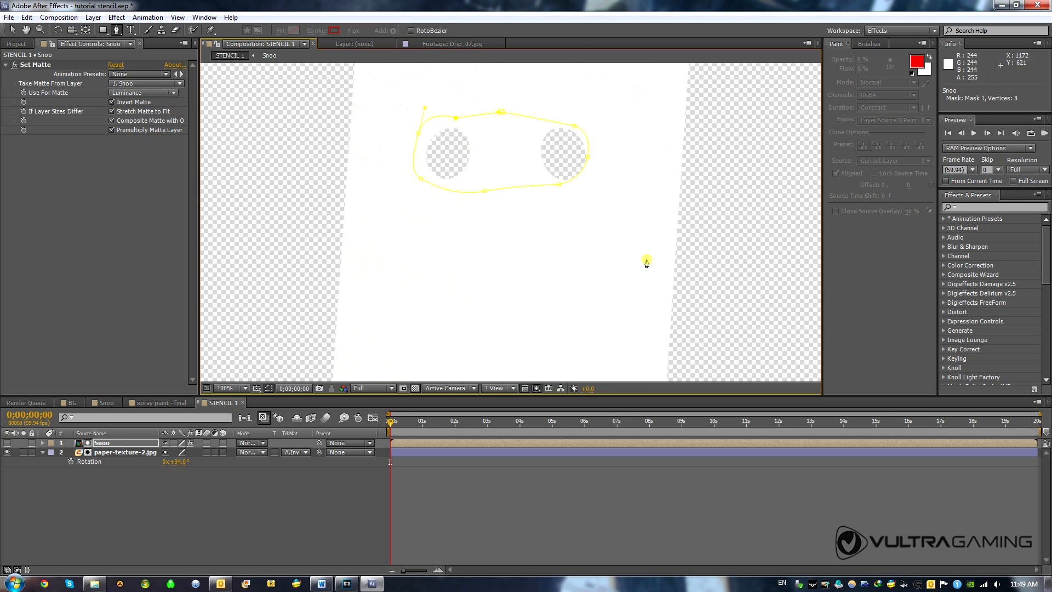
pyautogui.scroll(-2, 394, 230)
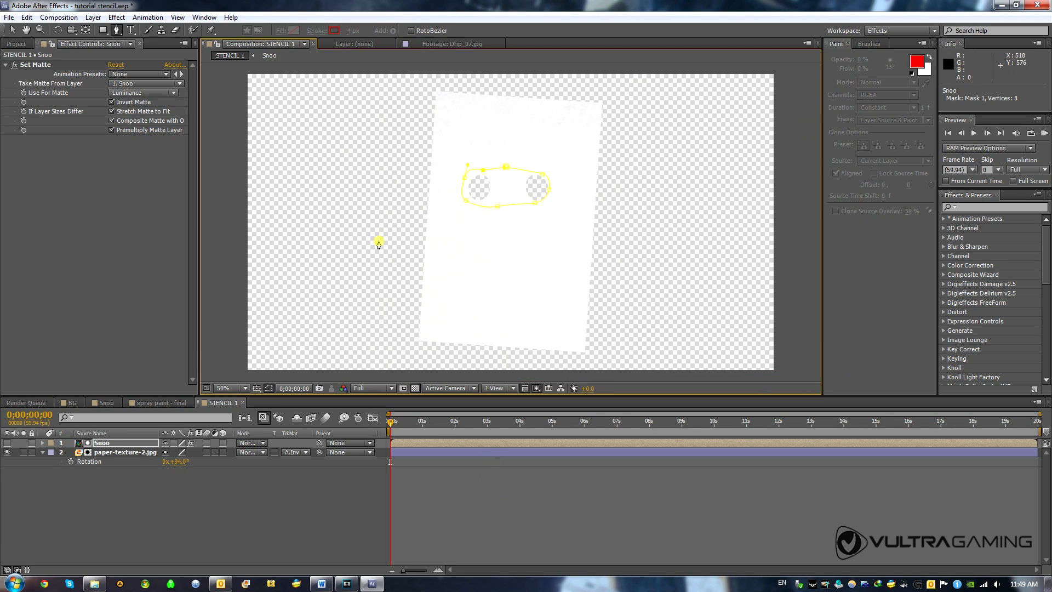
# Step: Set the Snoo layer's eye mask to Subtract and hide the mask path in the viewer
pyautogui.click(102, 443)
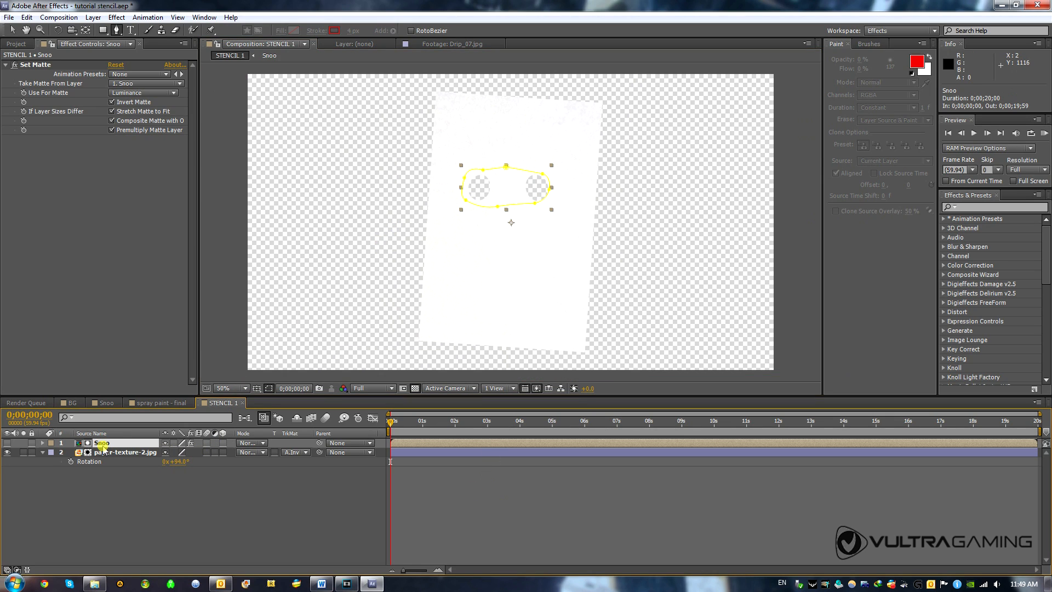
pyautogui.press('m')
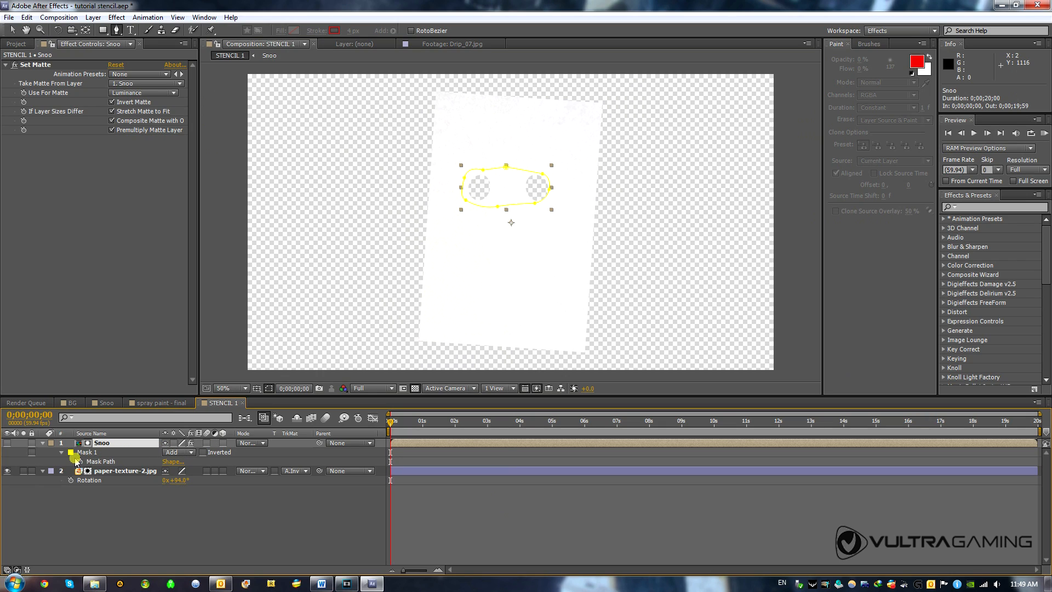
pyautogui.click(91, 453)
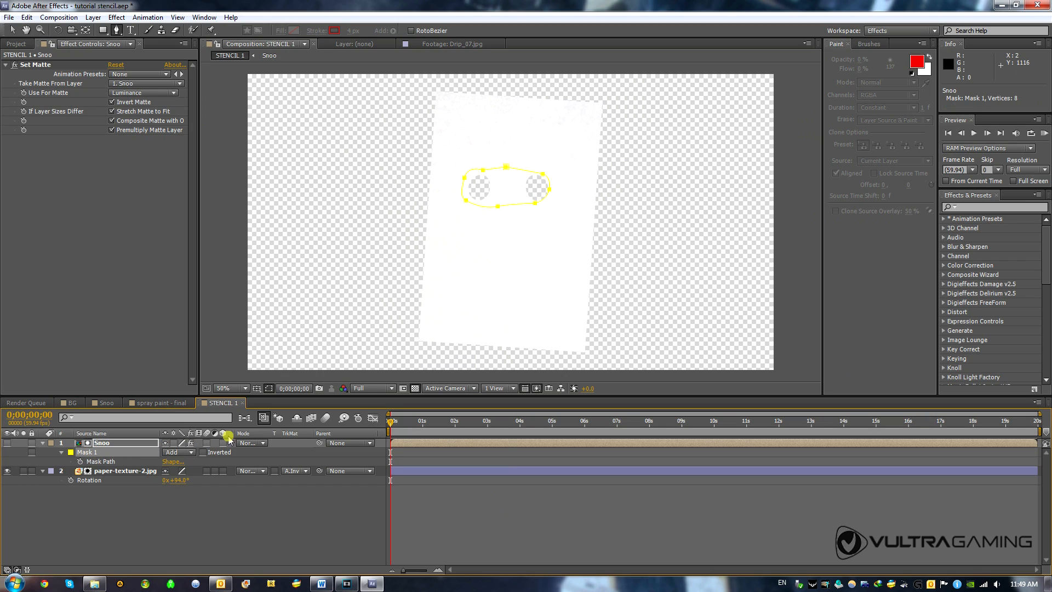
pyautogui.click(182, 452)
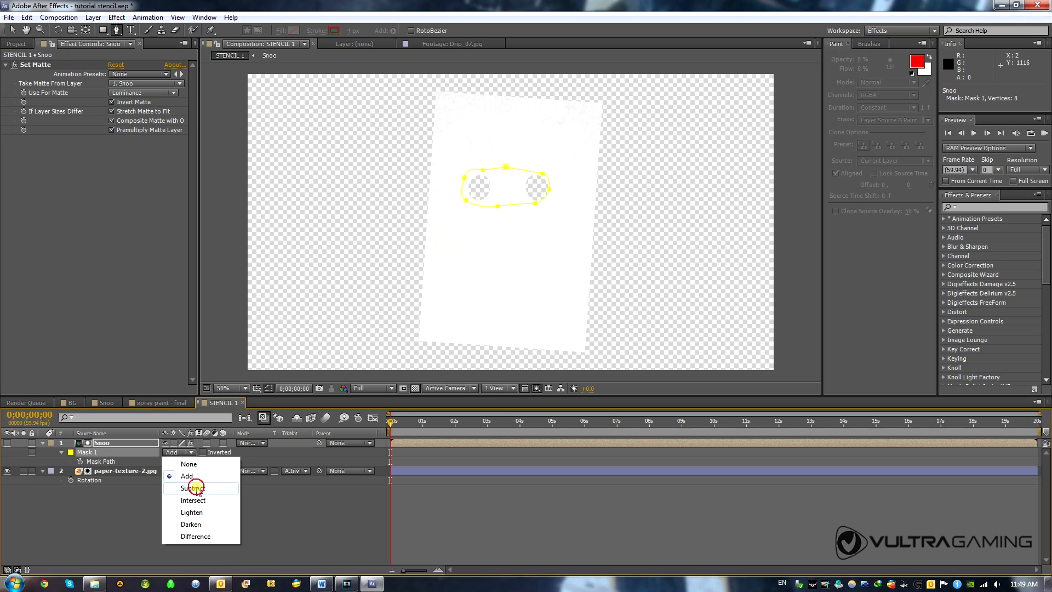
pyautogui.click(192, 487)
pyautogui.click(269, 389)
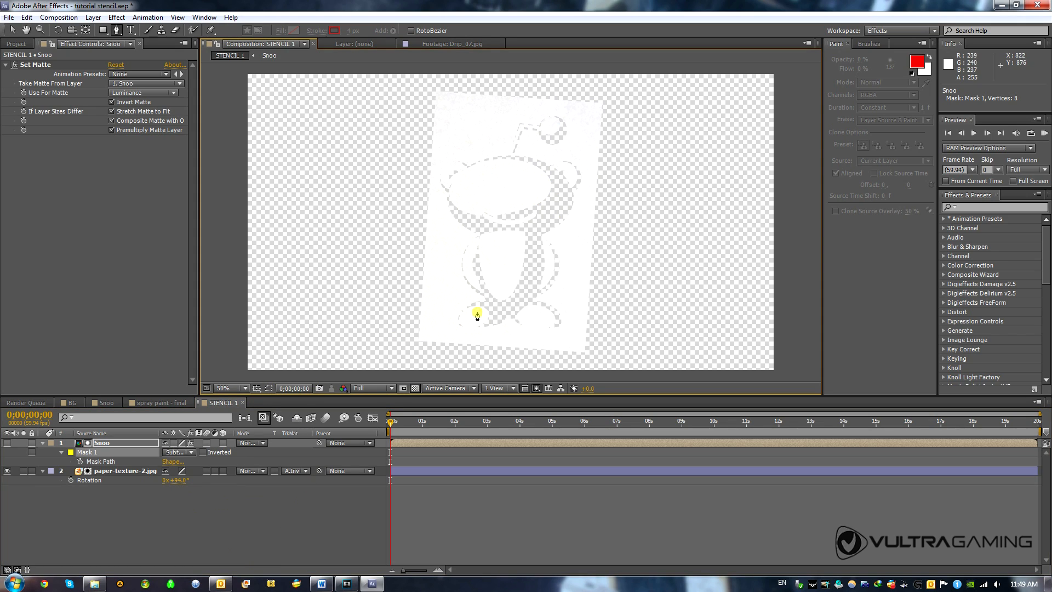
pyautogui.click(13, 33)
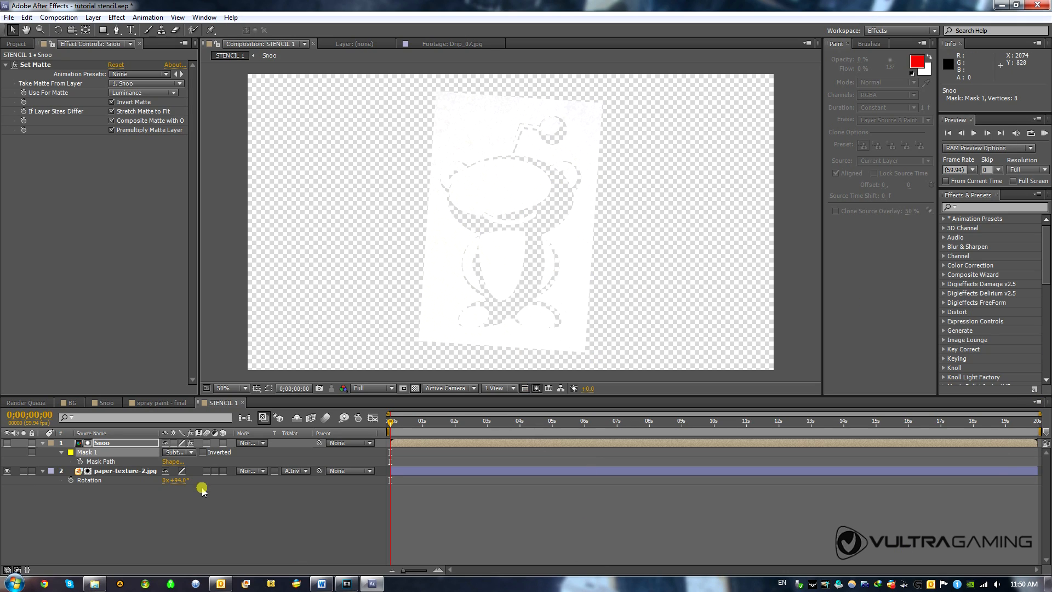
# Step: Duplicate the STENCIL 1 composition as STENCIL 2 and open the copy
pyautogui.click(16, 44)
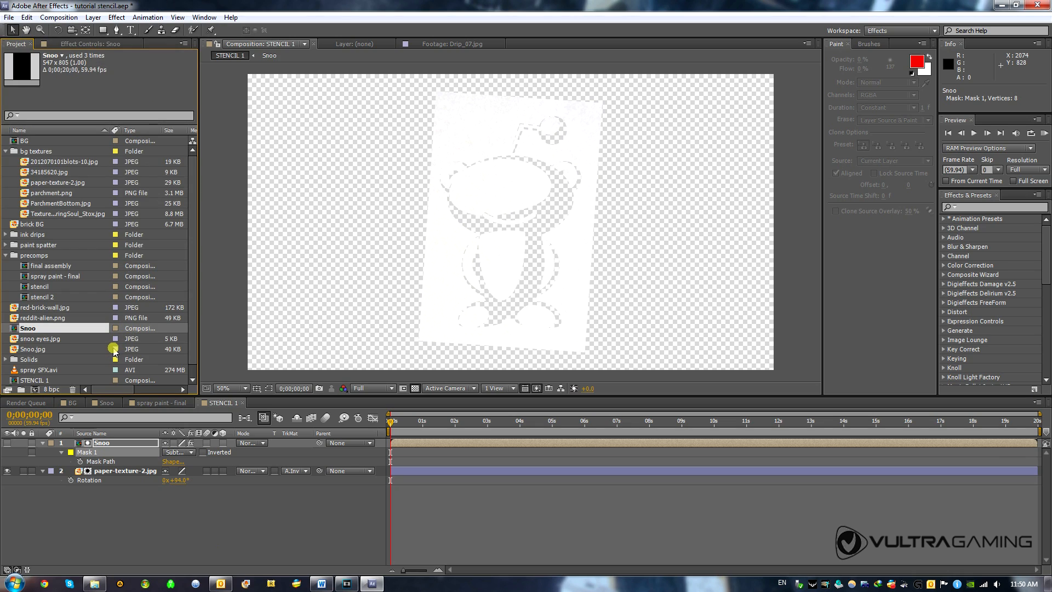
pyautogui.click(7, 152)
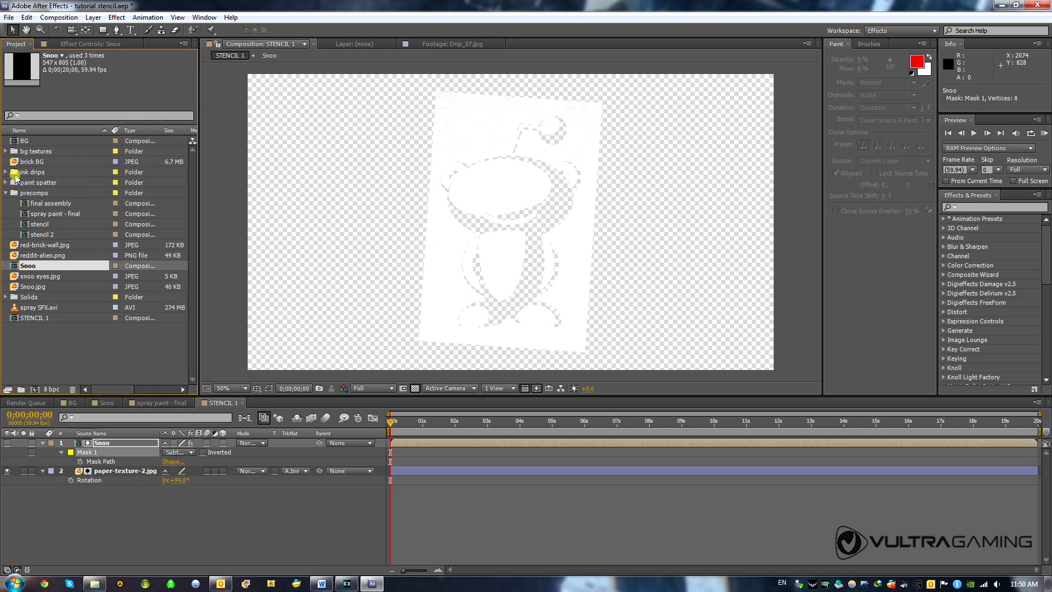
pyautogui.click(7, 193)
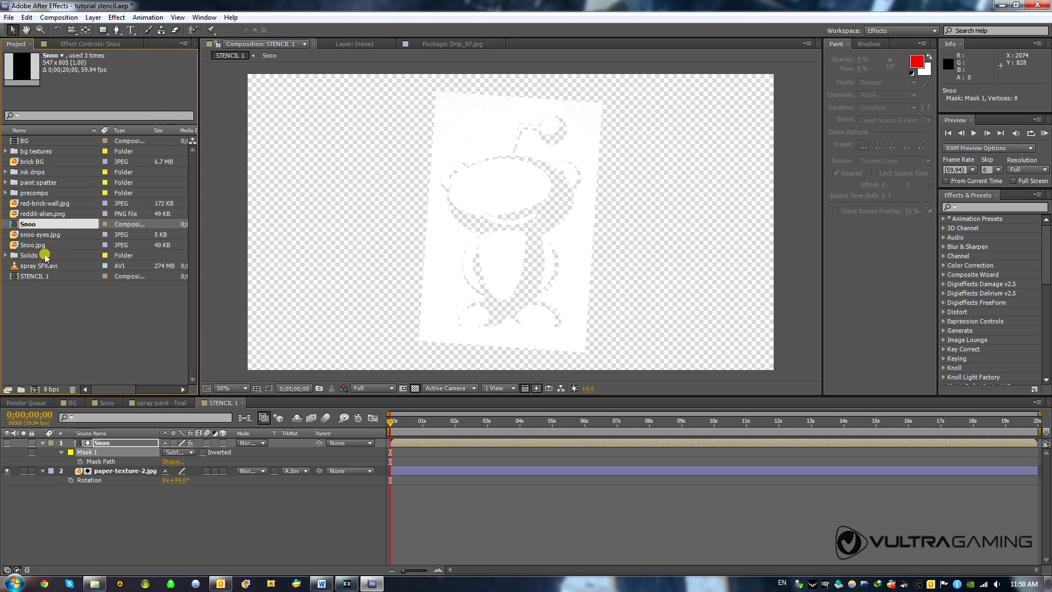
pyautogui.click(35, 275)
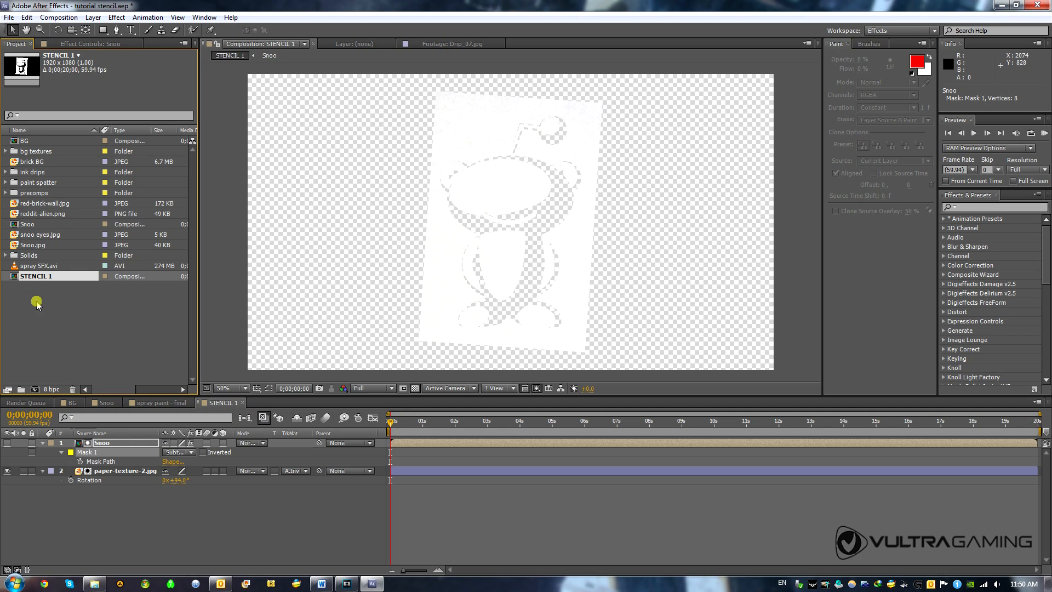
pyautogui.hotkey('ctrl', 'd')
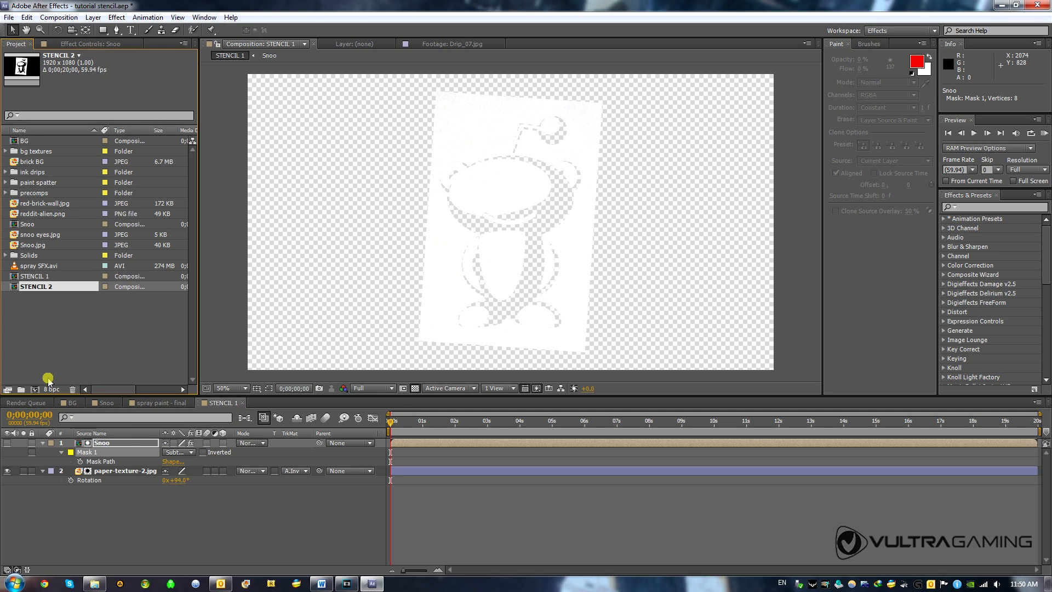
pyautogui.doubleClick(35, 286)
pyautogui.click(224, 403)
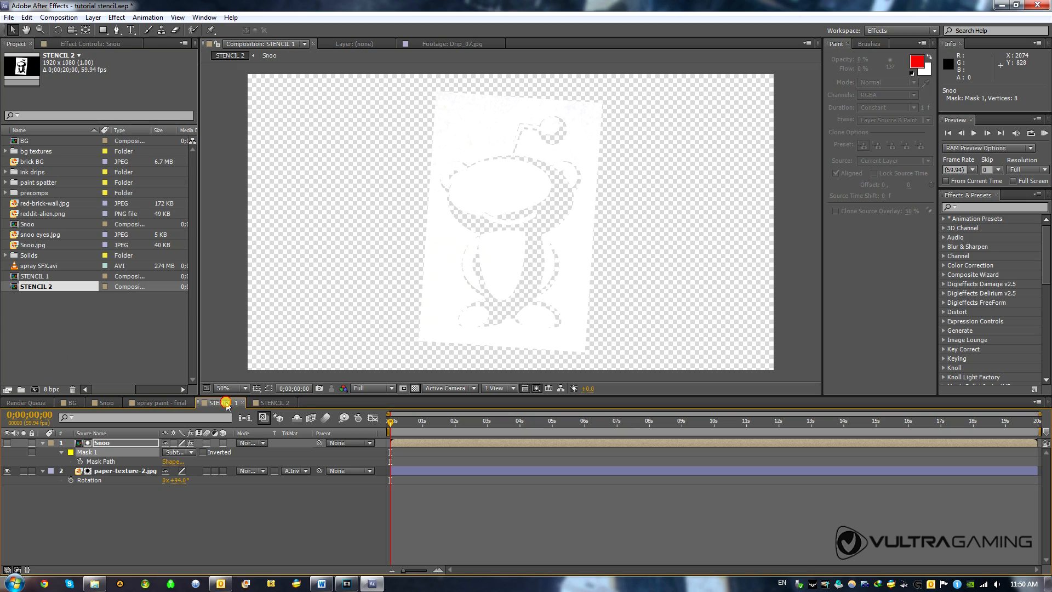
pyautogui.click(262, 404)
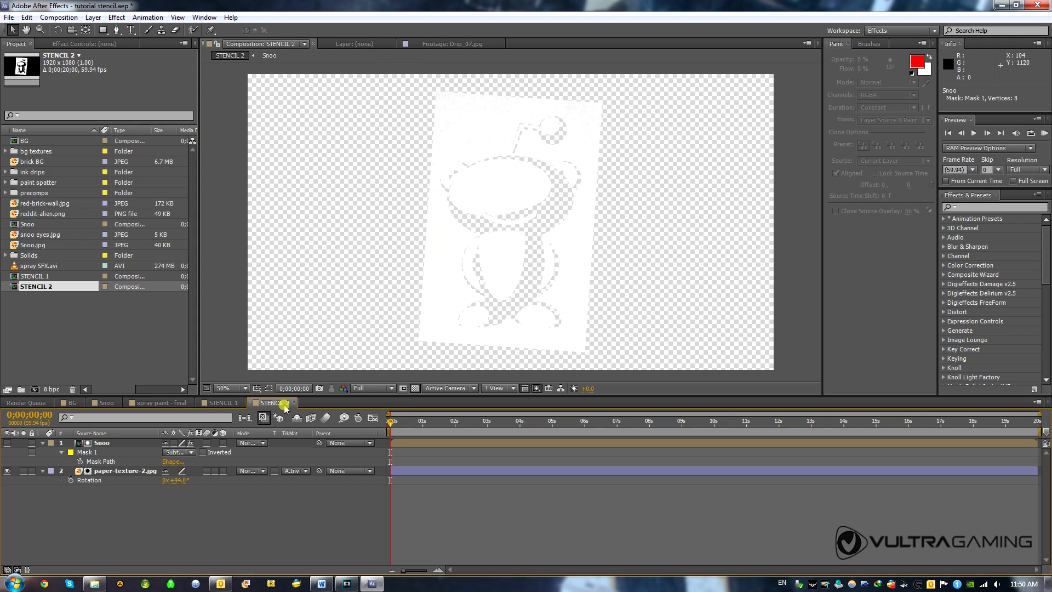
# Step: Set the Snoo layer's eye mask to Add in STENCIL 2 and compare it with STENCIL 1
pyautogui.click(89, 453)
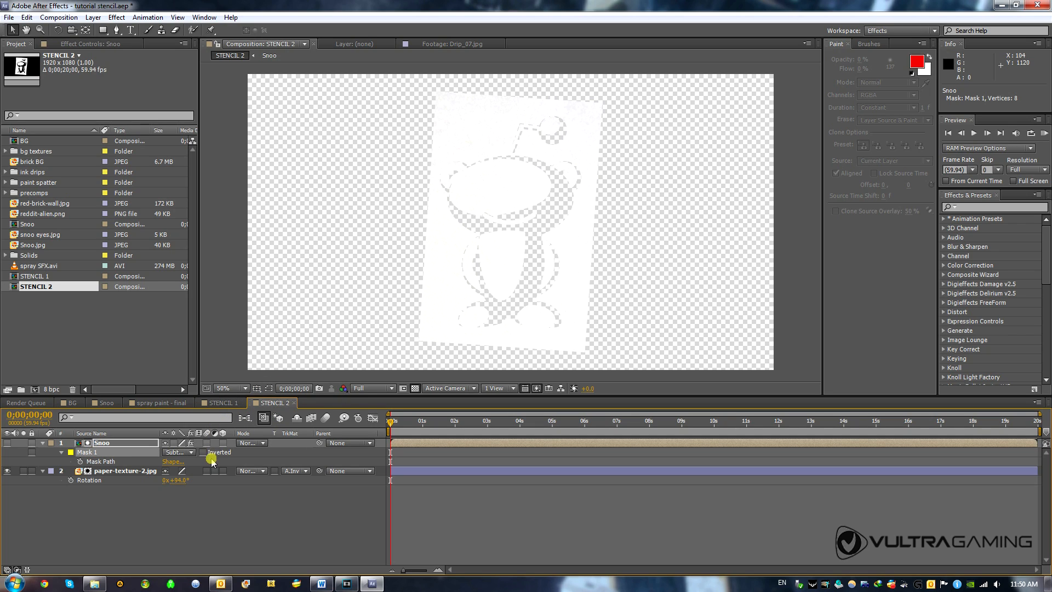
pyautogui.click(186, 452)
pyautogui.click(186, 475)
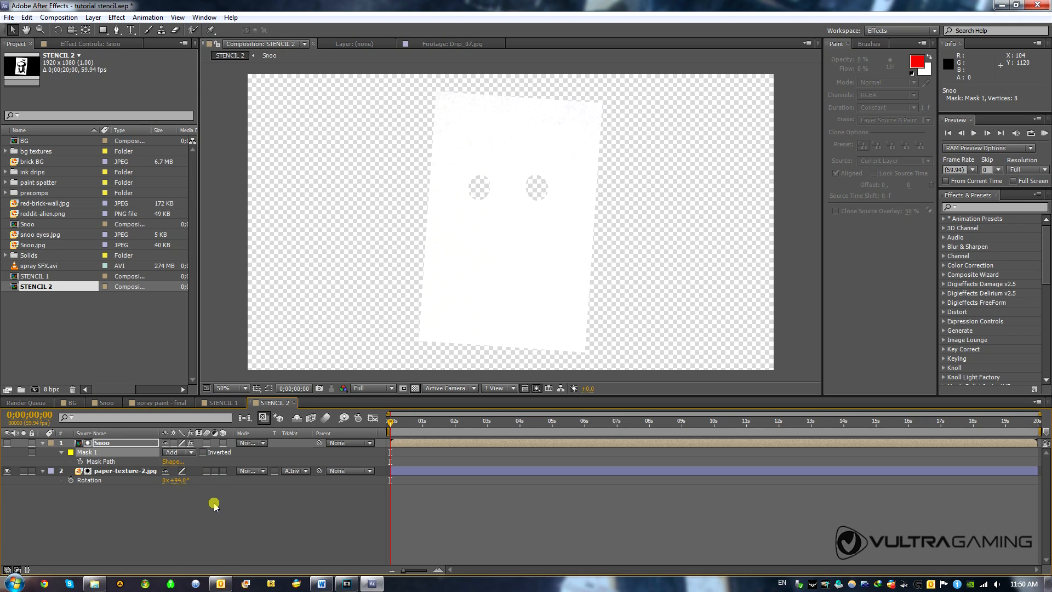
pyautogui.click(224, 402)
pyautogui.click(268, 406)
pyautogui.click(233, 404)
pyautogui.click(262, 404)
# Step: Unlink the scale proportions of the paper texture layer in STENCIL 2 and scale it to about 29%, 91%
pyautogui.click(129, 471)
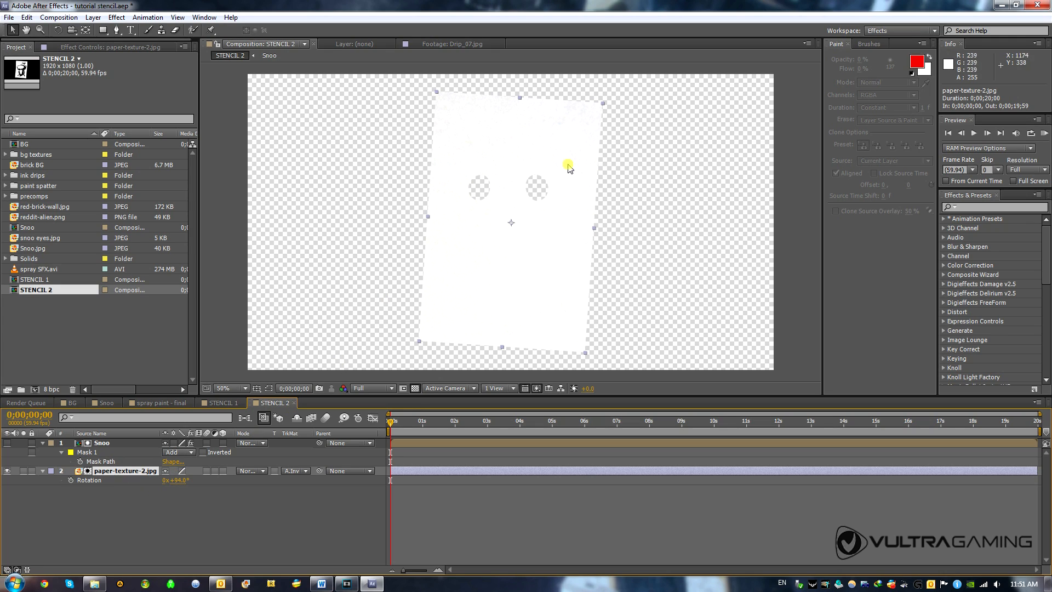
pyautogui.hotkey('shift', 's')
pyautogui.moveTo(211, 478); pyautogui.dragTo(176, 480)
pyautogui.click(164, 480)
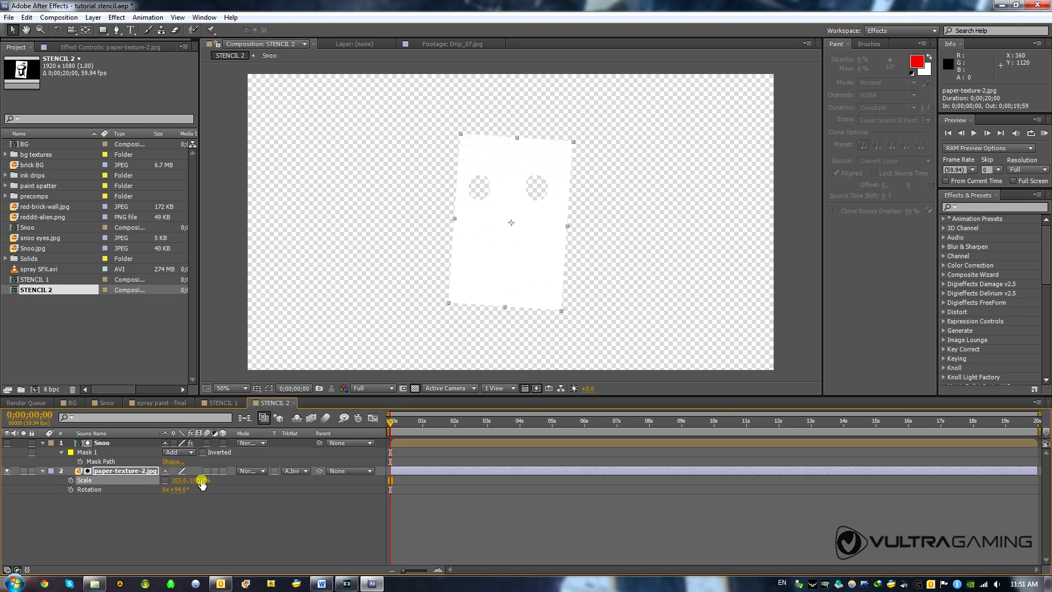
pyautogui.moveTo(200, 479); pyautogui.dragTo(128, 471)
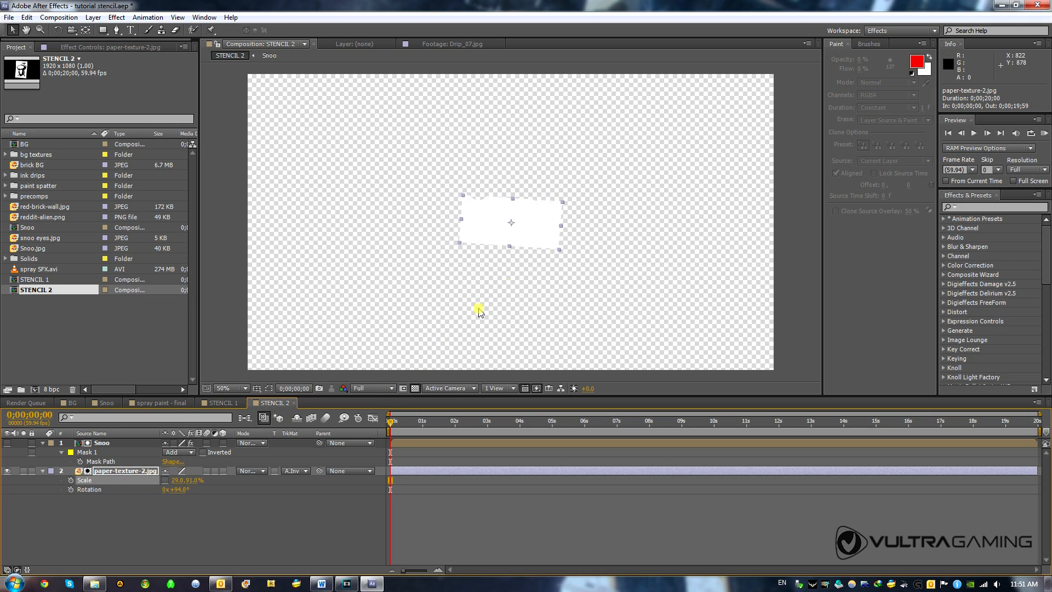
# Step: Position the small paper piece over the eye cut-outs at about 956, 418 and rotate it to 86°
pyautogui.moveTo(534, 235); pyautogui.dragTo(530, 200)
pyautogui.moveTo(184, 489); pyautogui.dragTo(170, 479)
pyautogui.moveTo(488, 204); pyautogui.dragTo(500, 204)
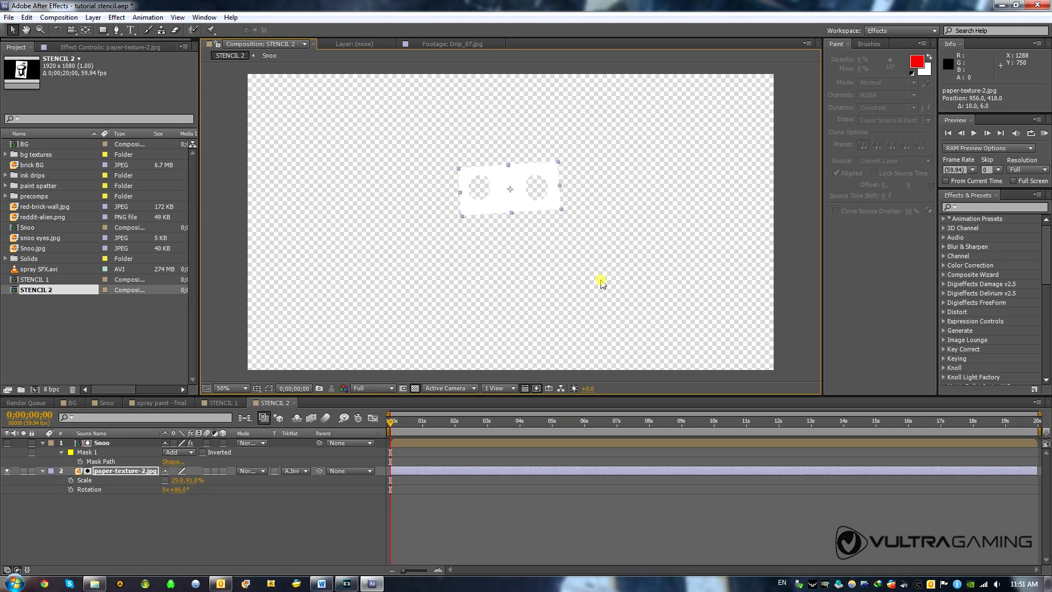
# Step: Compare the body stencil in STENCIL 1 with the eye stencil in STENCIL 2
pyautogui.click(218, 403)
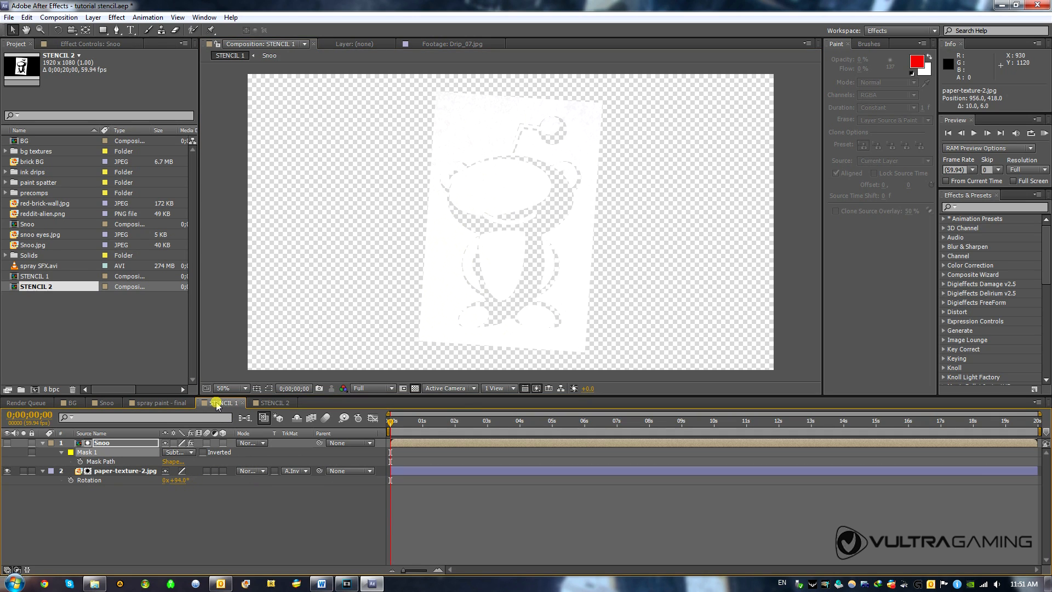
pyautogui.click(274, 403)
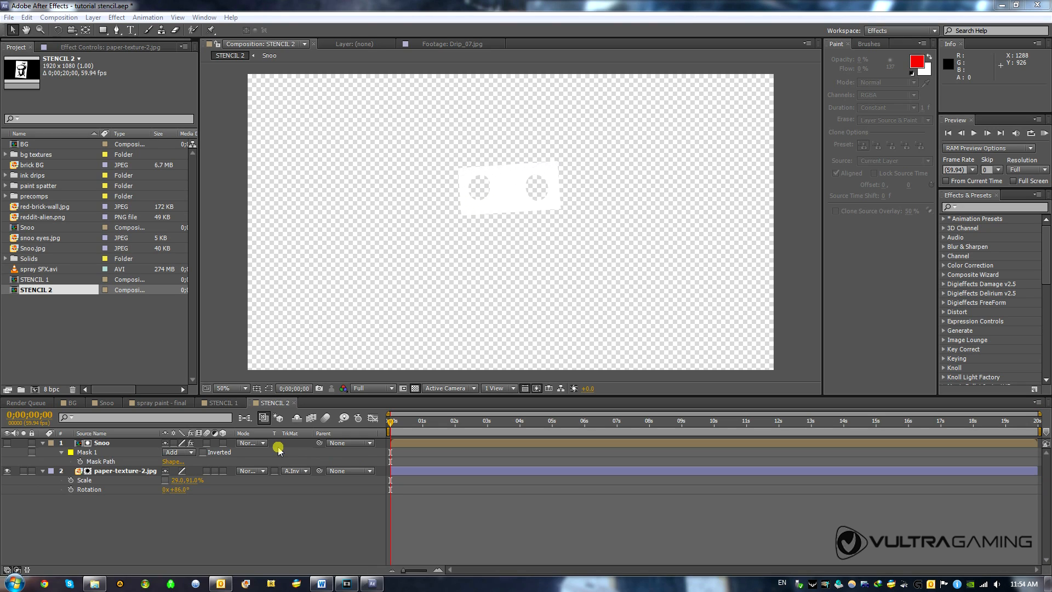
pyautogui.click(222, 402)
pyautogui.click(264, 405)
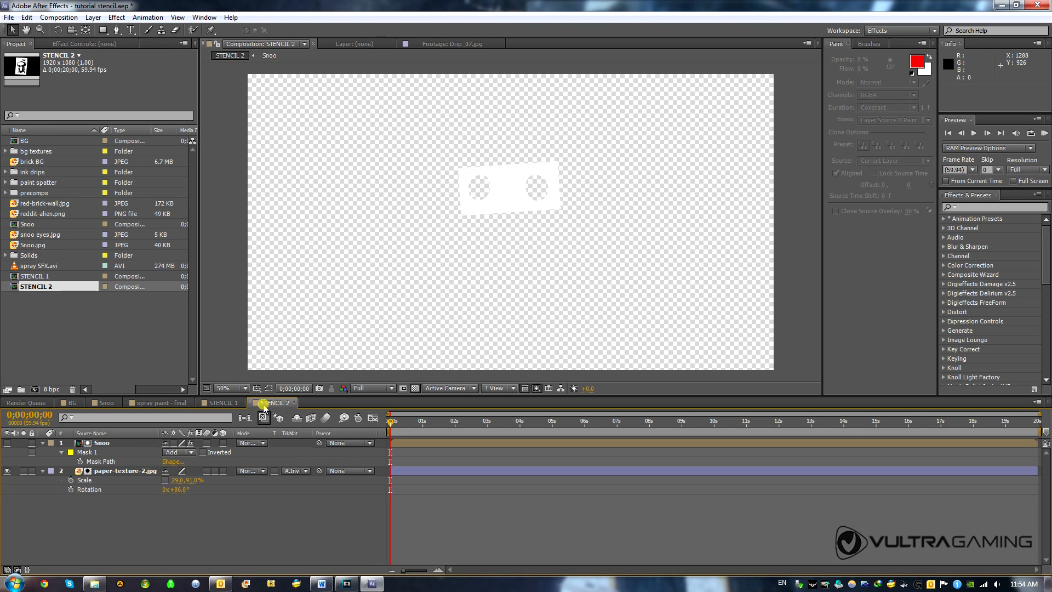
pyautogui.click(480, 165)
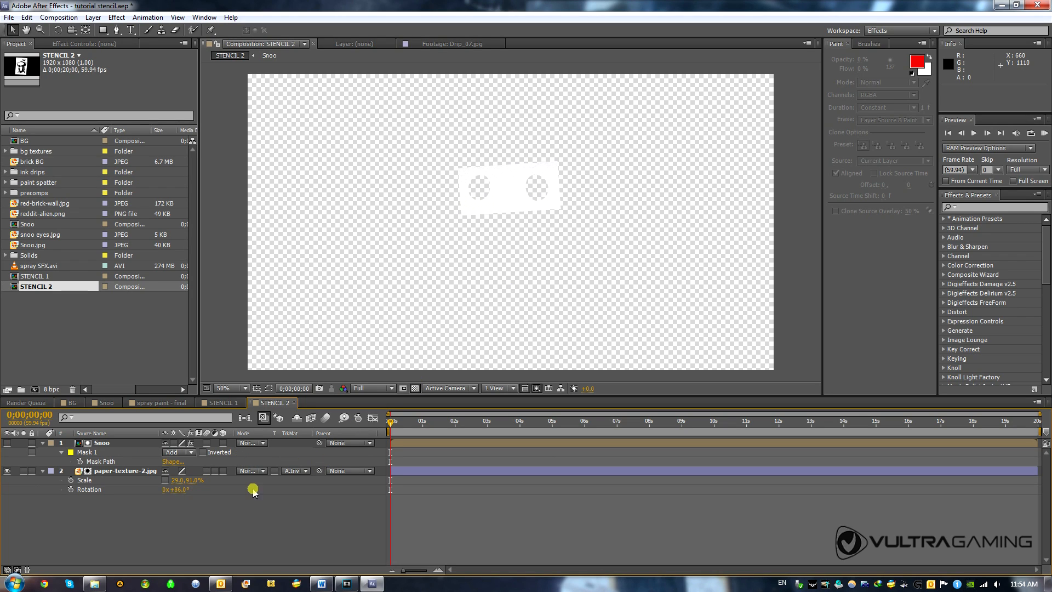
pyautogui.click(58, 18)
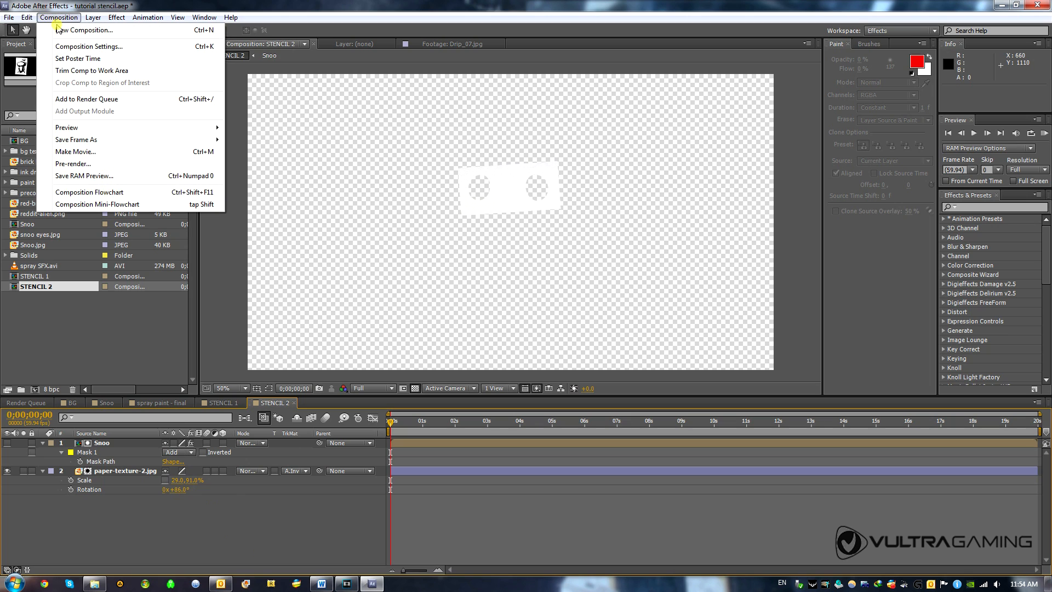
pyautogui.click(78, 46)
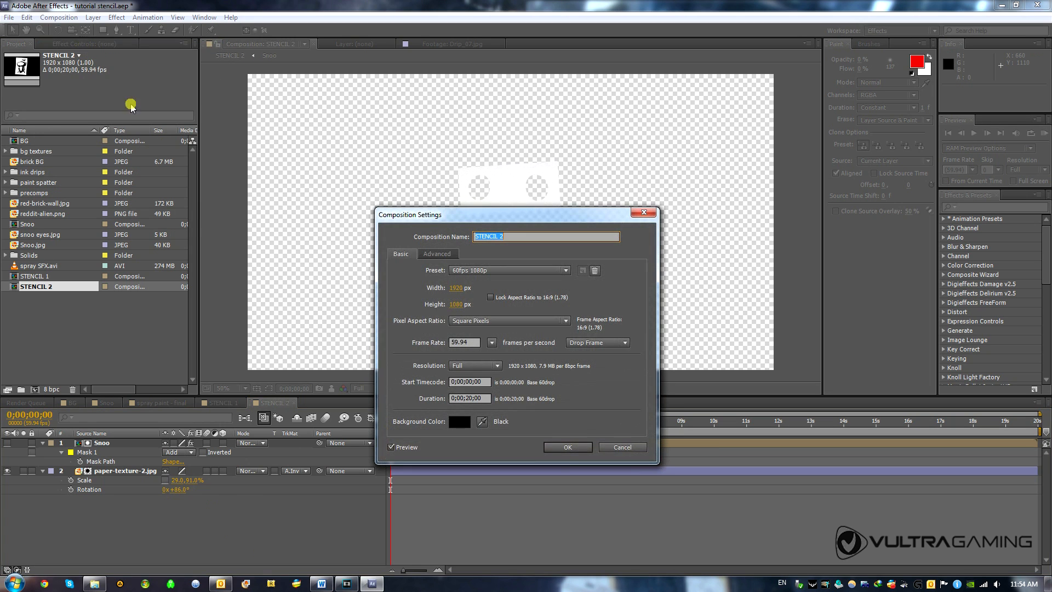
pyautogui.click(620, 445)
# Step: Create a 1920 x 1080 composition named FINAL at 59.94 fps with a 20-second duration
pyautogui.click(58, 18)
pyautogui.click(77, 29)
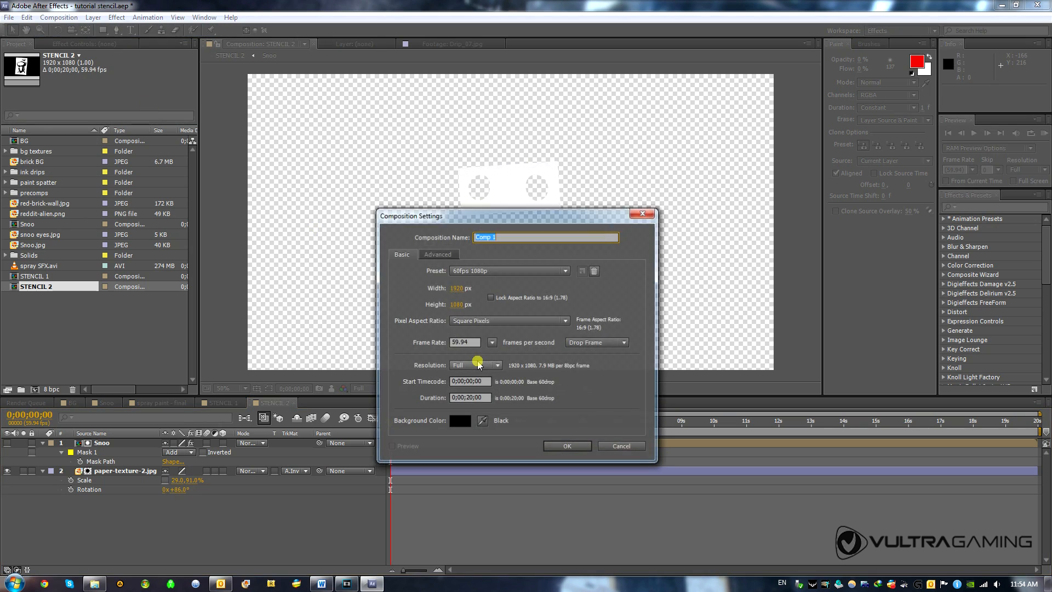
pyautogui.write('FINAL')
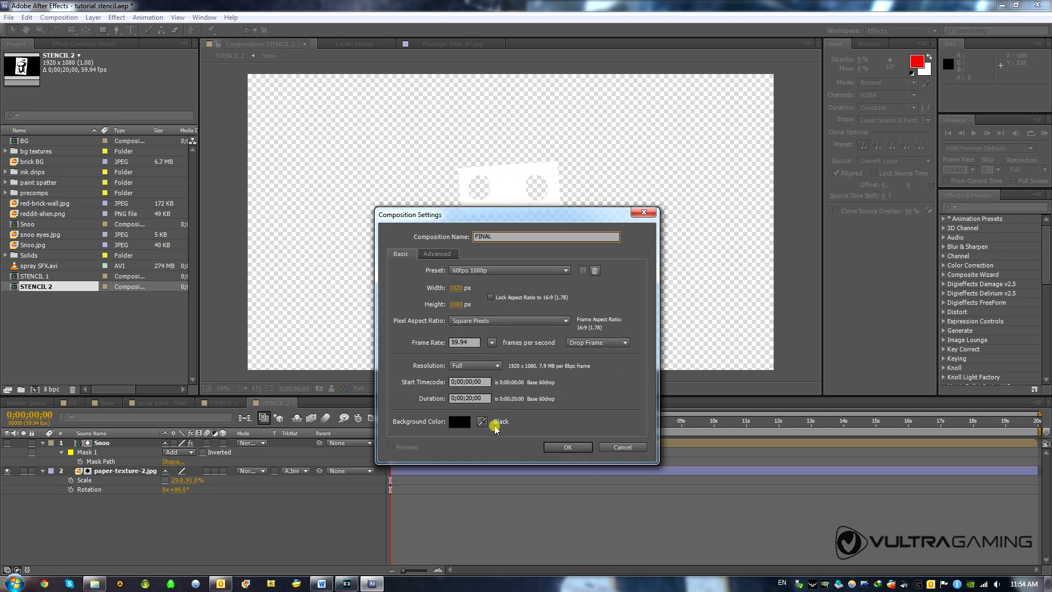
pyautogui.click(567, 448)
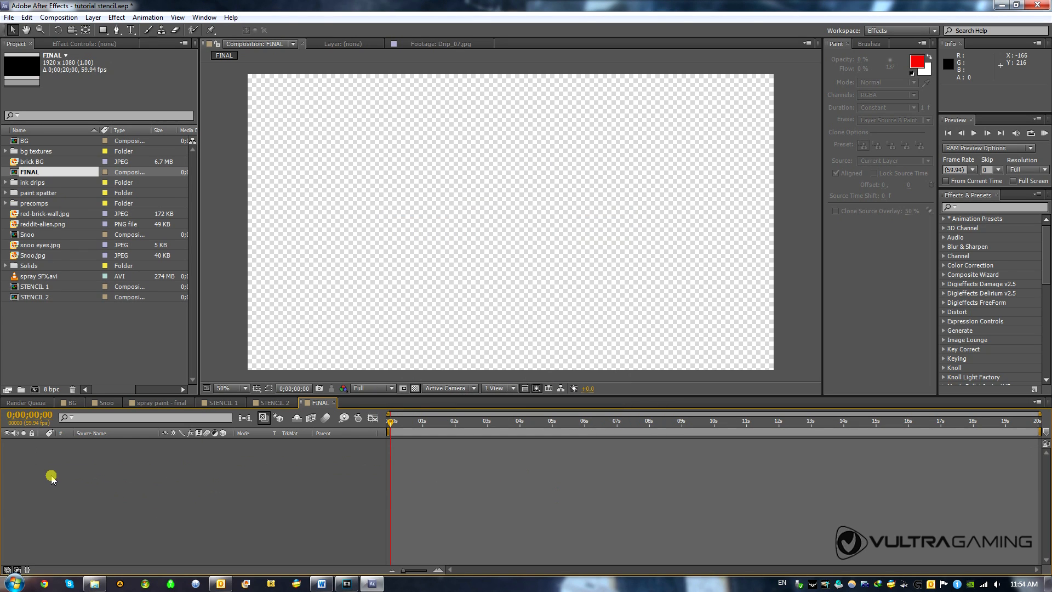
# Step: Place the BG composition in FINAL with STENCIL 1 above it, and move the current time to 0;00;00;59
pyautogui.moveTo(26, 142); pyautogui.dragTo(155, 551)
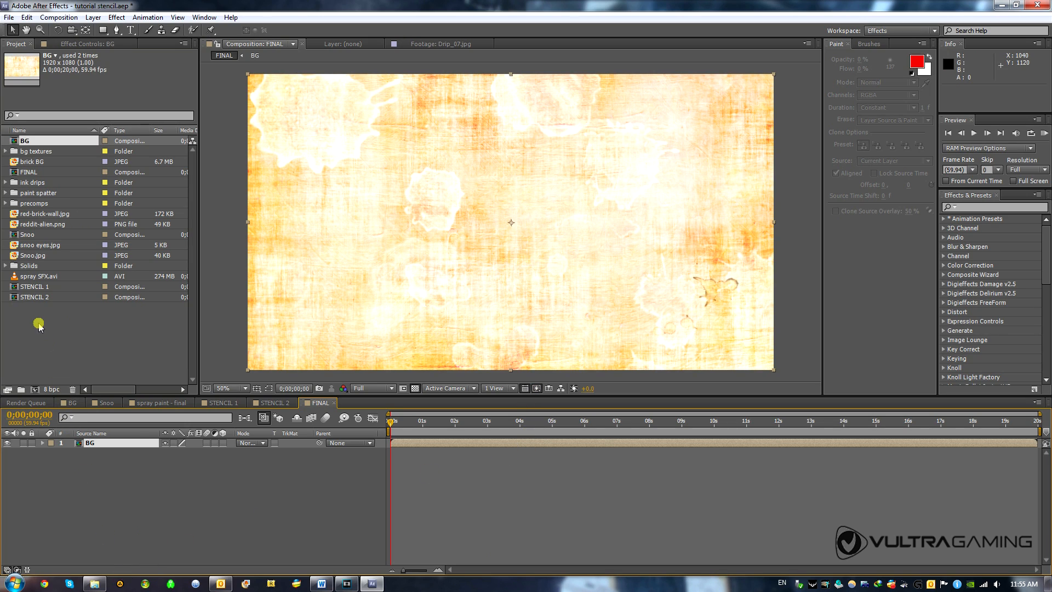
pyautogui.moveTo(28, 289); pyautogui.dragTo(134, 443)
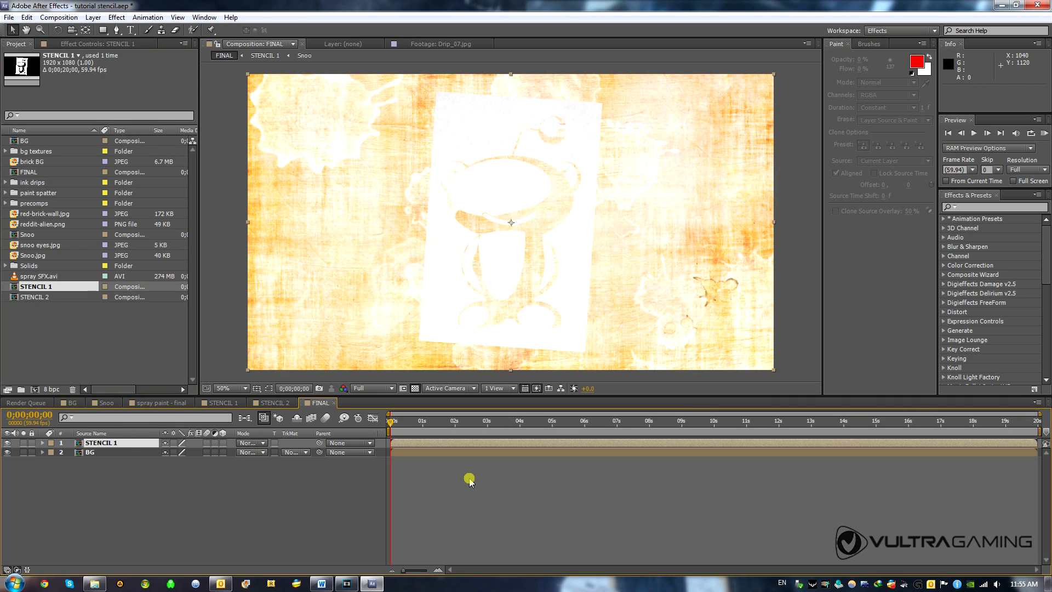
pyautogui.moveTo(390, 422); pyautogui.dragTo(657, 444)
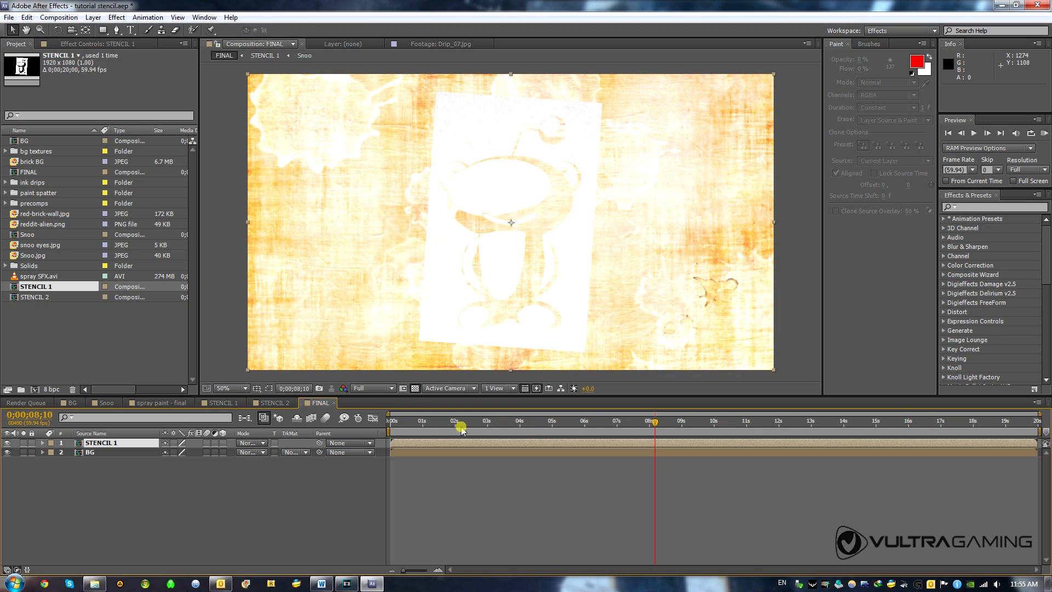
pyautogui.click(436, 422)
pyautogui.moveTo(436, 425); pyautogui.dragTo(432, 425)
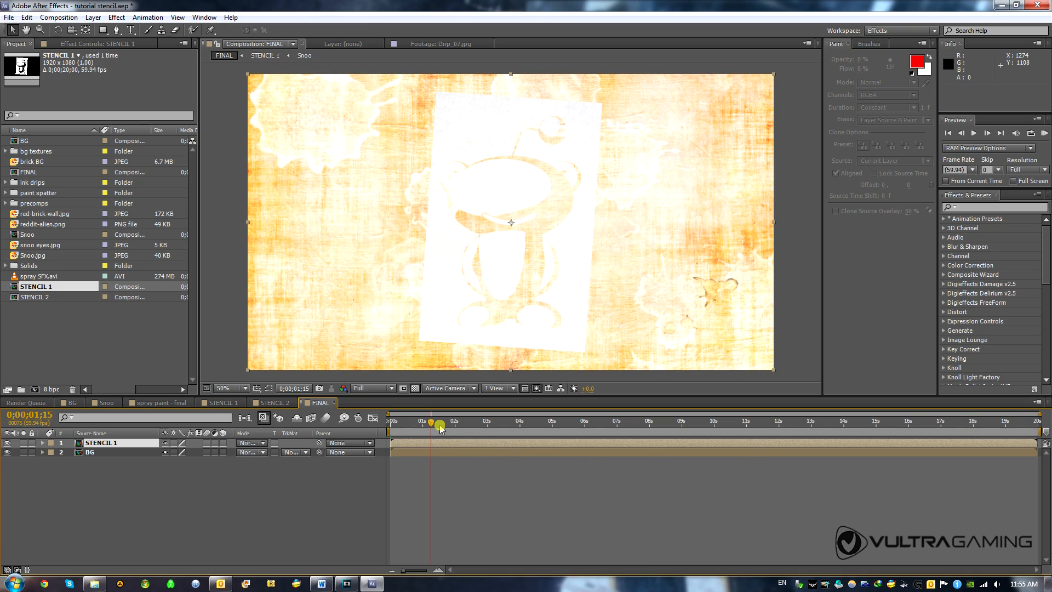
pyautogui.moveTo(435, 424); pyautogui.dragTo(424, 423)
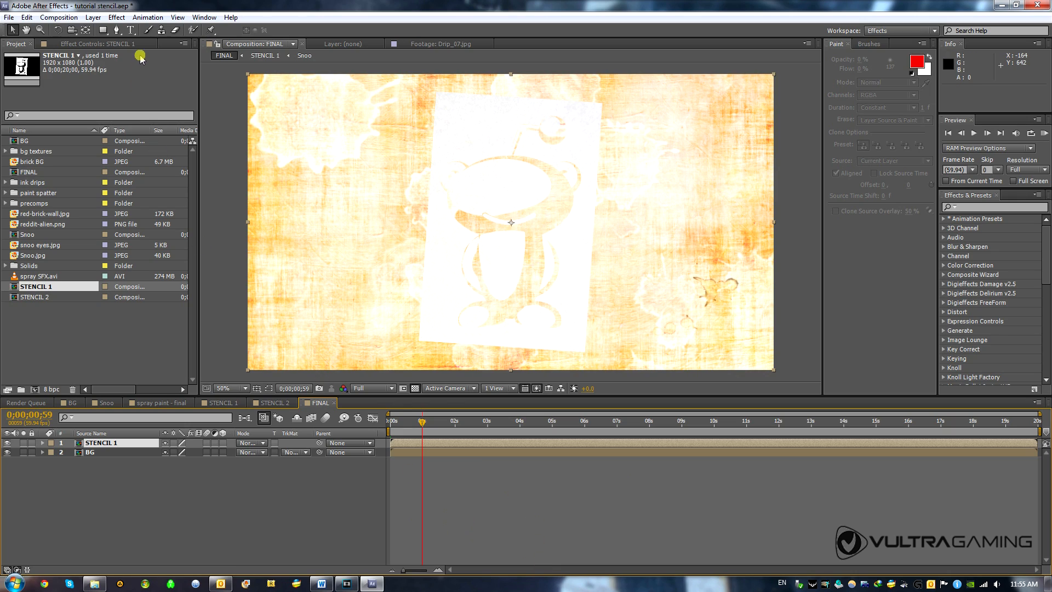
# Step: Activate the Brush tool and open the STENCIL 1 layer in its own view for painting
pyautogui.click(148, 30)
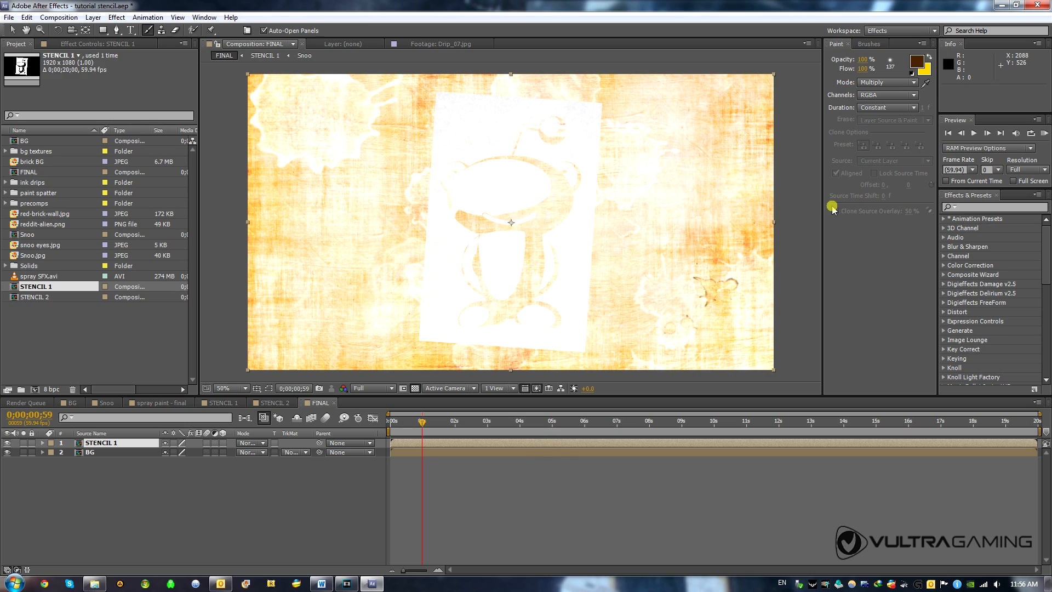
pyautogui.click(148, 31)
pyautogui.click(123, 443)
pyautogui.doubleClick(108, 446)
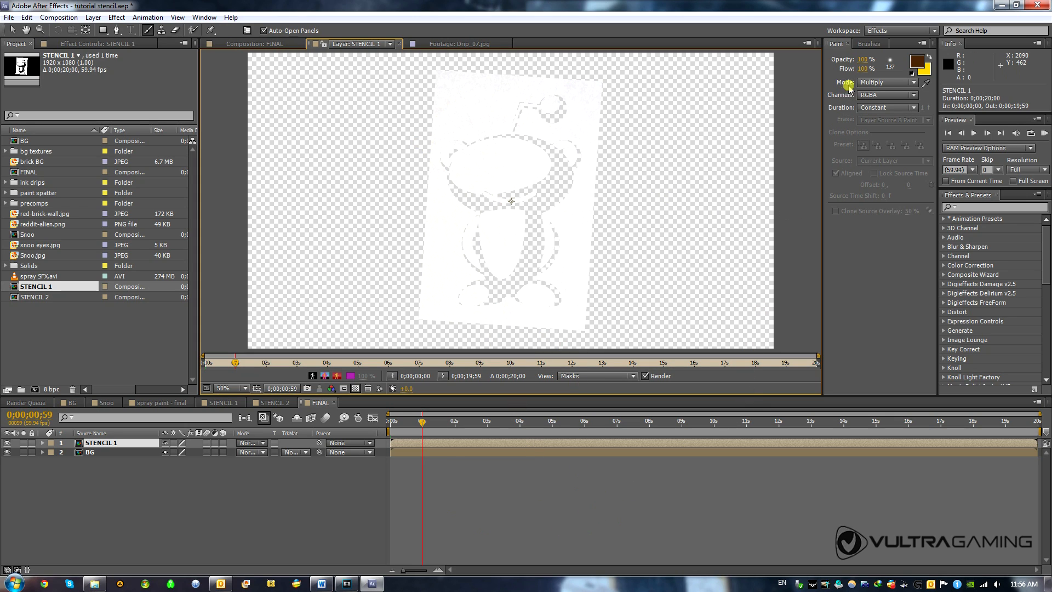
# Step: Set the brush diameter to about 128 px and look over the paint and brush settings
pyautogui.click(871, 45)
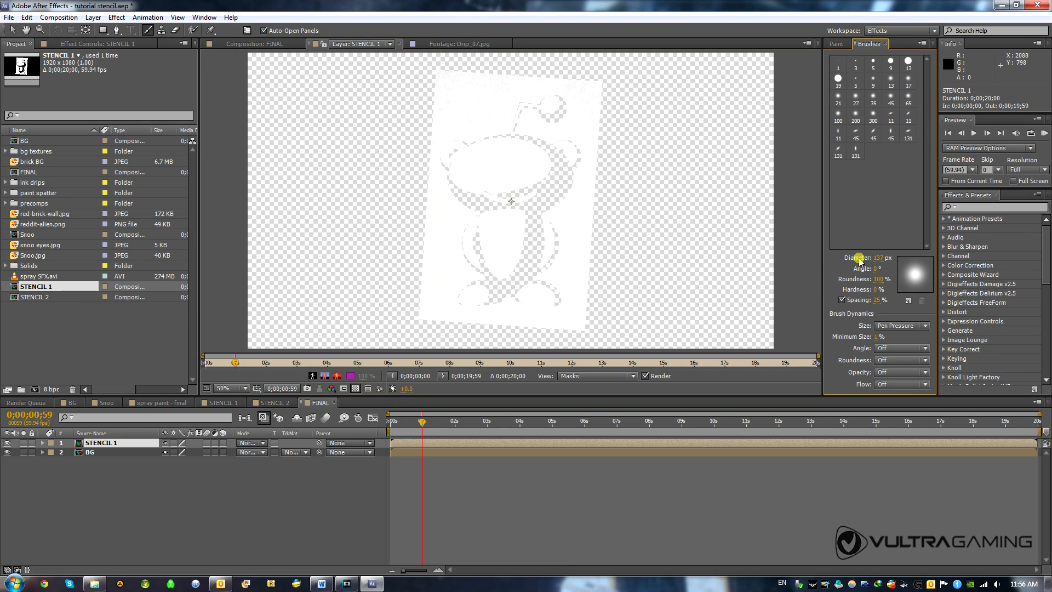
pyautogui.moveTo(874, 261); pyautogui.dragTo(878, 262)
pyautogui.click(836, 44)
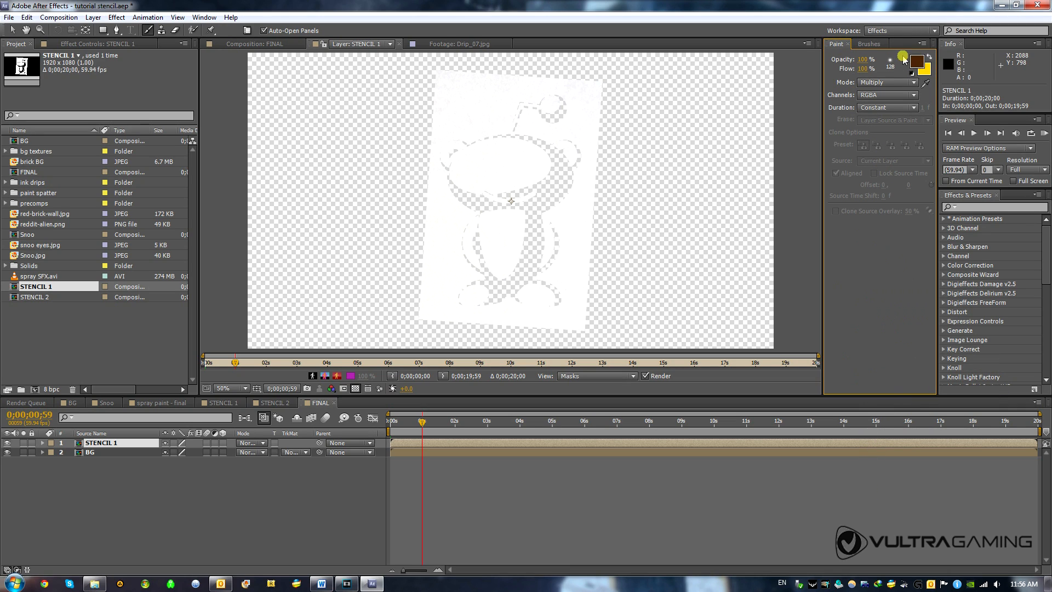
pyautogui.click(869, 44)
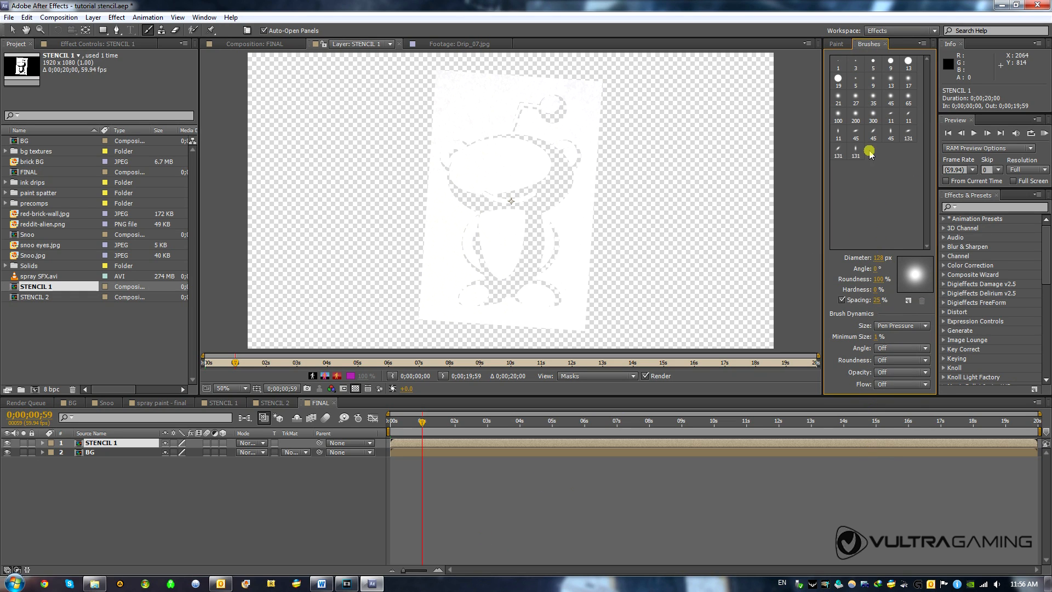
pyautogui.click(201, 18)
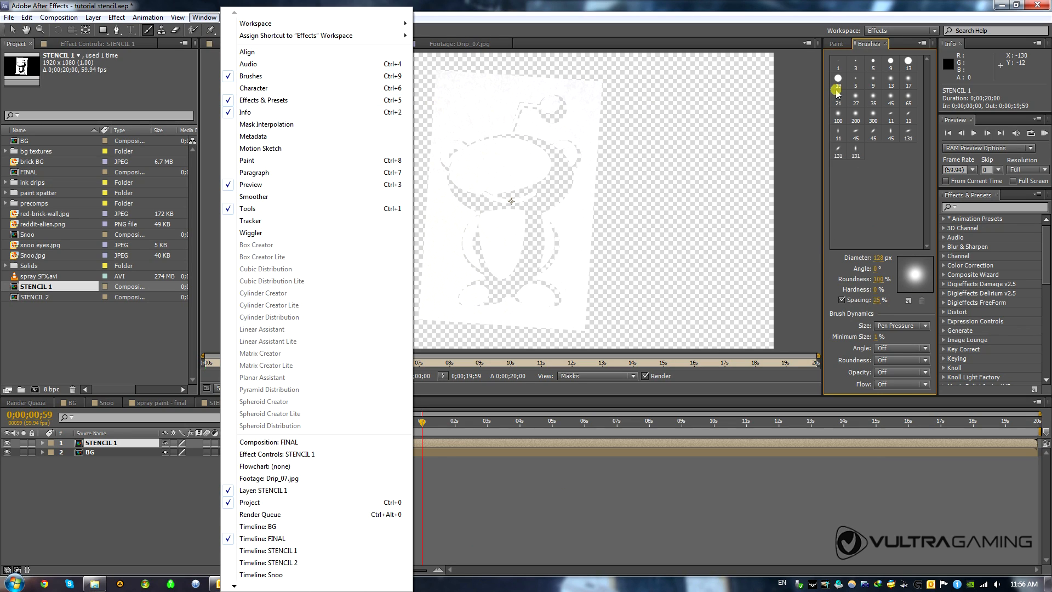
pyautogui.click(882, 162)
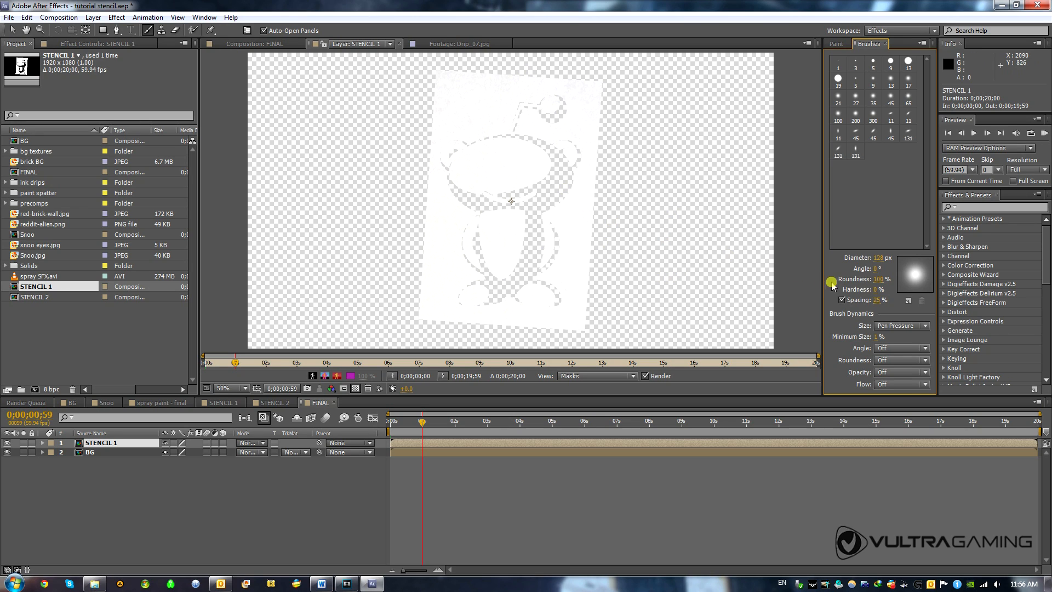
# Step: Try a flattened brush tip with 0% roundness and a tilted angle, and restore 100% roundness and 0° angle
pyautogui.moveTo(879, 279); pyautogui.dragTo(789, 282)
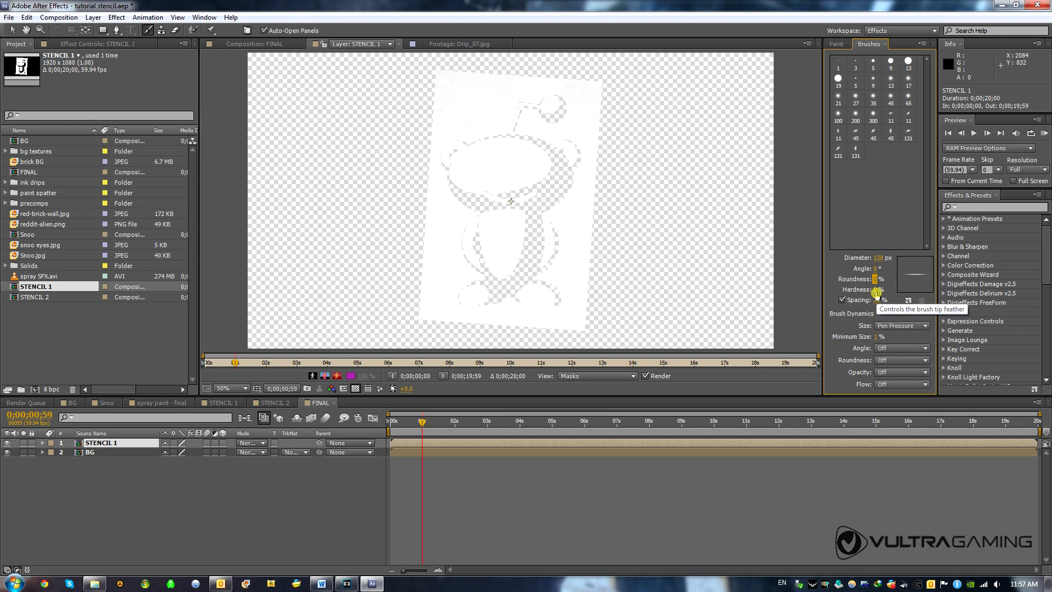
pyautogui.moveTo(877, 269); pyautogui.dragTo(889, 269)
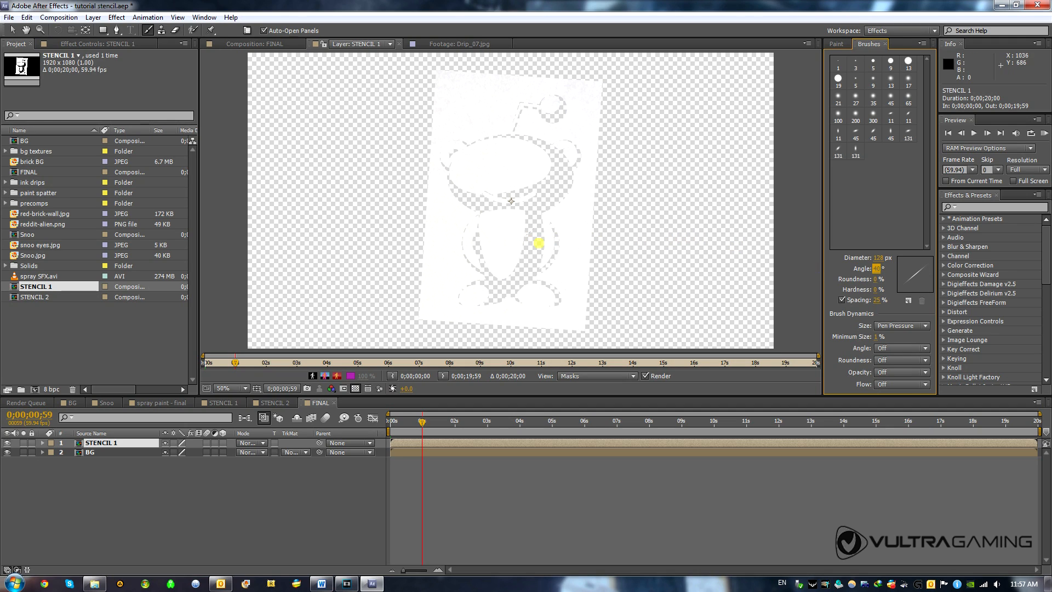
pyautogui.moveTo(879, 271)
pyautogui.mouseDown()
pyautogui.moveTo(831, 267)
pyautogui.moveTo(942, 285)
pyautogui.mouseUp()
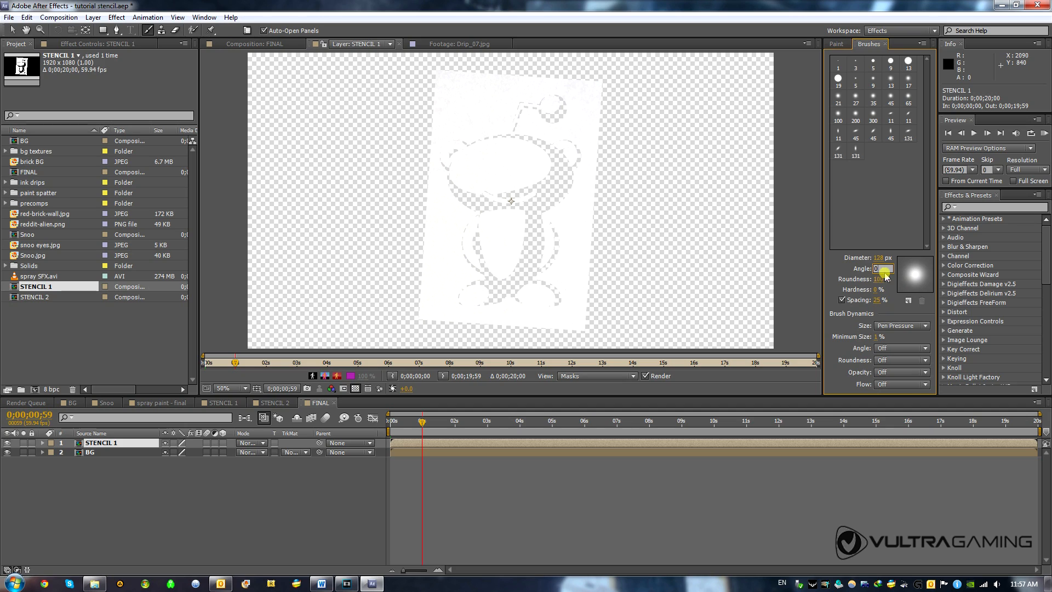
pyautogui.click(851, 270)
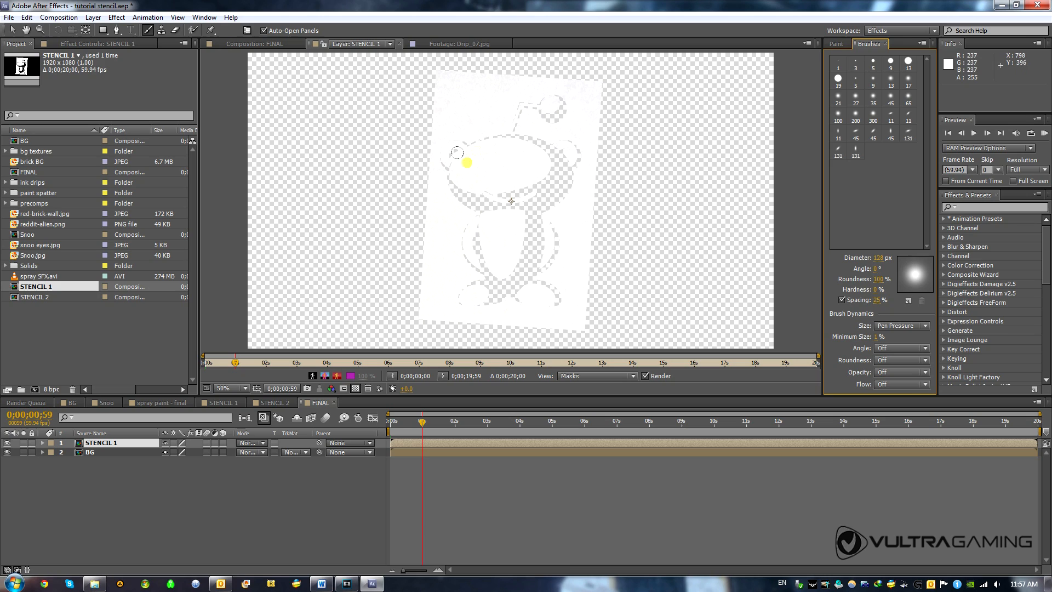
# Step: Set the brush diameter to 126 px and cover STENCIL 1 with one continuous dark brown Multiply zigzag stroke, undoing the first attempt
pyautogui.moveTo(879, 257); pyautogui.dragTo(890, 261)
pyautogui.click(836, 43)
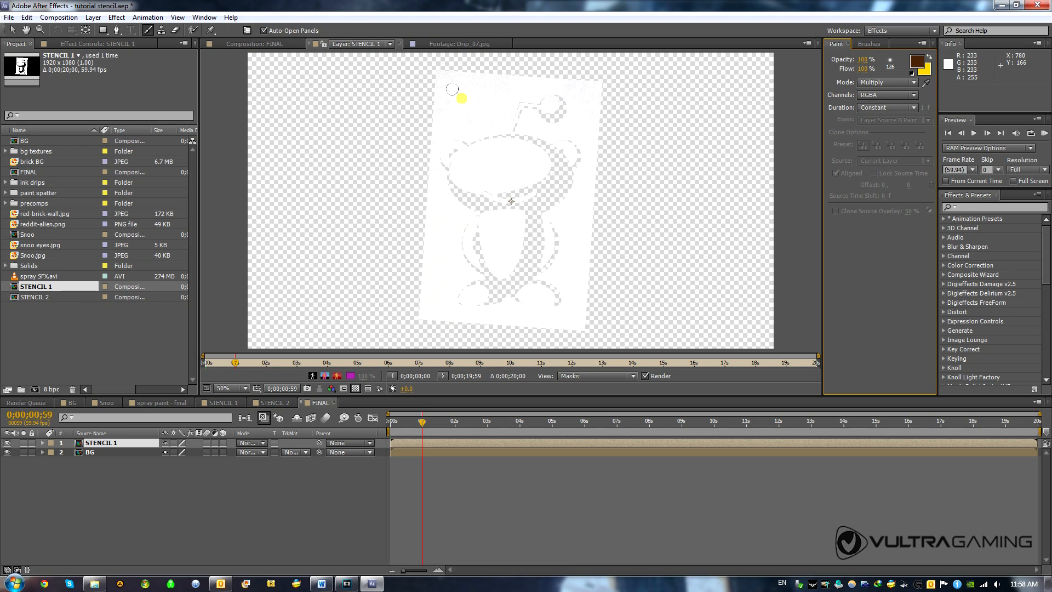
pyautogui.moveTo(446, 92)
pyautogui.mouseDown()
pyautogui.moveTo(526, 78)
pyautogui.moveTo(434, 117)
pyautogui.moveTo(570, 84)
pyautogui.moveTo(526, 114)
pyautogui.moveTo(401, 160)
pyautogui.moveTo(596, 125)
pyautogui.moveTo(429, 176)
pyautogui.moveTo(467, 189)
pyautogui.moveTo(594, 157)
pyautogui.moveTo(425, 210)
pyautogui.moveTo(570, 188)
pyautogui.moveTo(462, 229)
pyautogui.moveTo(446, 246)
pyautogui.moveTo(557, 226)
pyautogui.moveTo(421, 269)
pyautogui.moveTo(580, 245)
pyautogui.moveTo(426, 294)
pyautogui.moveTo(588, 272)
pyautogui.moveTo(563, 293)
pyautogui.moveTo(524, 302)
pyautogui.moveTo(543, 301)
pyautogui.moveTo(629, 258)
pyautogui.moveTo(524, 234)
pyautogui.moveTo(427, 245)
pyautogui.moveTo(418, 239)
pyautogui.moveTo(564, 191)
pyautogui.moveTo(530, 171)
pyautogui.moveTo(408, 181)
pyautogui.moveTo(648, 143)
pyautogui.mouseUp()
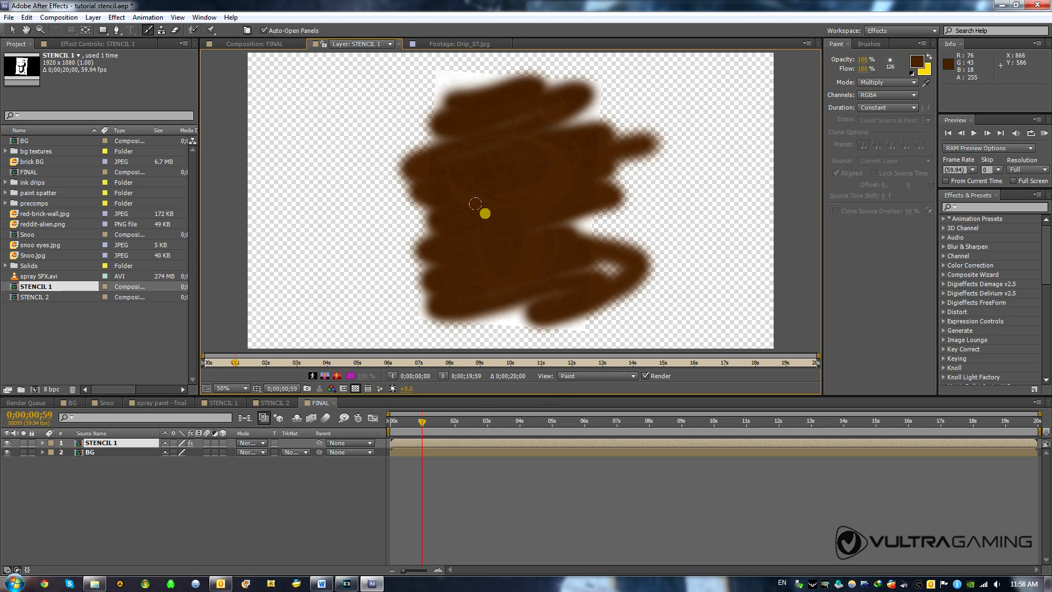
pyautogui.hotkey('ctrl', 'z')
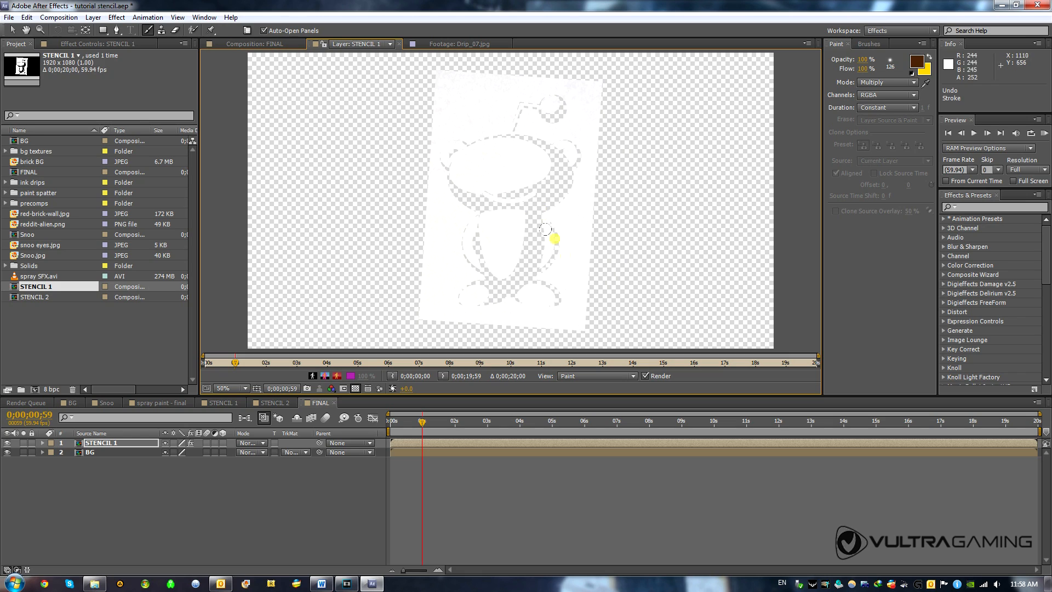
pyautogui.moveTo(466, 103)
pyautogui.mouseDown()
pyautogui.moveTo(552, 77)
pyautogui.moveTo(470, 110)
pyautogui.moveTo(550, 101)
pyautogui.moveTo(422, 162)
pyautogui.moveTo(593, 122)
pyautogui.moveTo(434, 181)
pyautogui.moveTo(599, 159)
pyautogui.moveTo(595, 148)
pyautogui.moveTo(404, 214)
pyautogui.moveTo(603, 169)
pyautogui.moveTo(428, 235)
pyautogui.moveTo(549, 212)
pyautogui.moveTo(468, 252)
pyautogui.moveTo(566, 242)
pyautogui.moveTo(462, 298)
pyautogui.moveTo(549, 285)
pyautogui.moveTo(559, 297)
pyautogui.moveTo(501, 322)
pyautogui.moveTo(637, 317)
pyautogui.mouseUp()
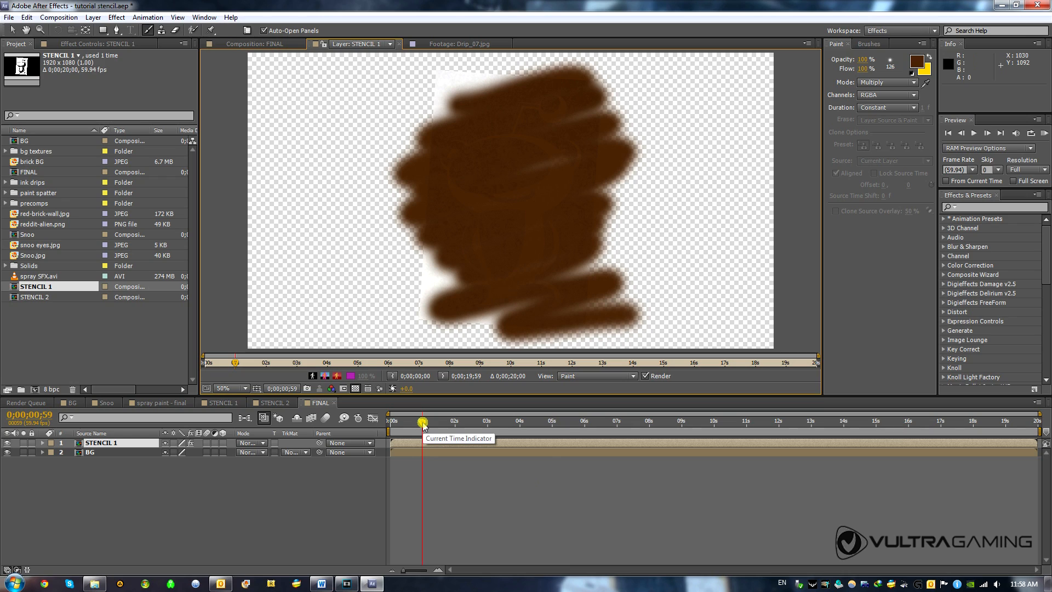
# Step: Reveal the brush stroke in STENCIL 1's Paint effect and stretch its duration bar from 0 seconds to the composition's end
pyautogui.click(42, 443)
pyautogui.click(52, 451)
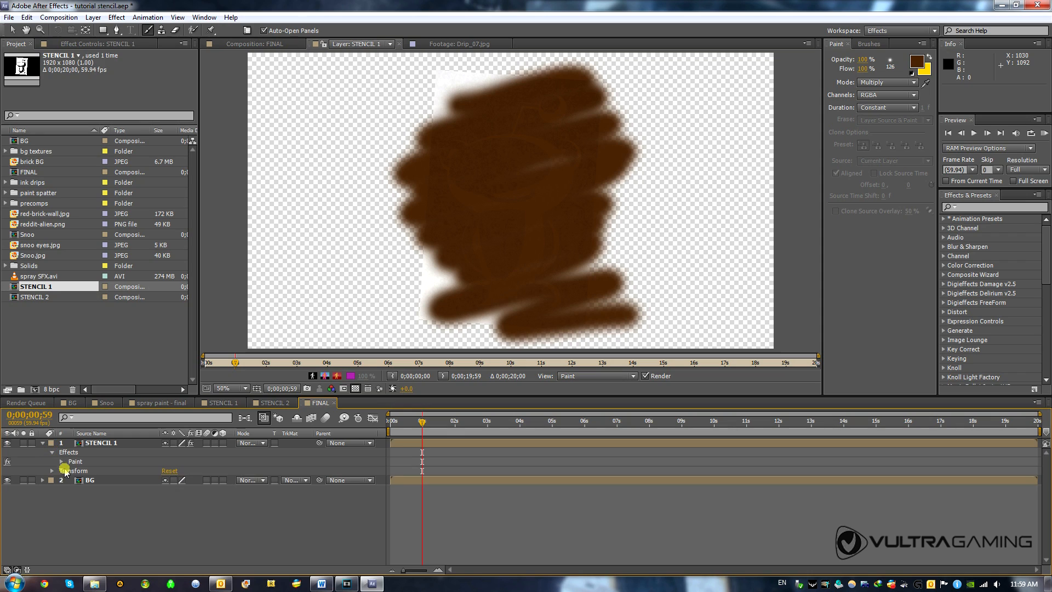
pyautogui.click(60, 462)
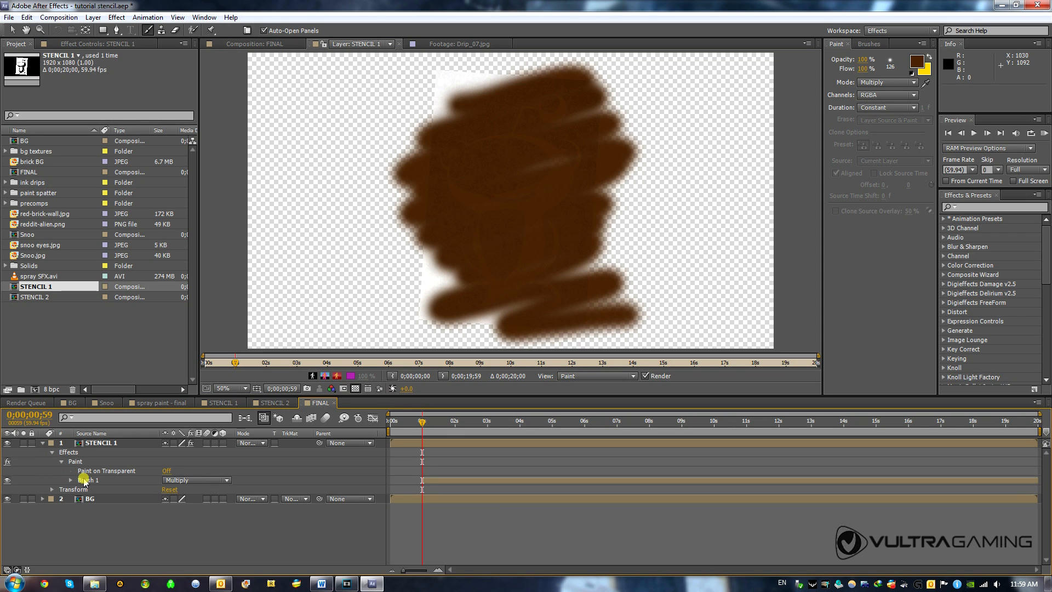
pyautogui.click(71, 479)
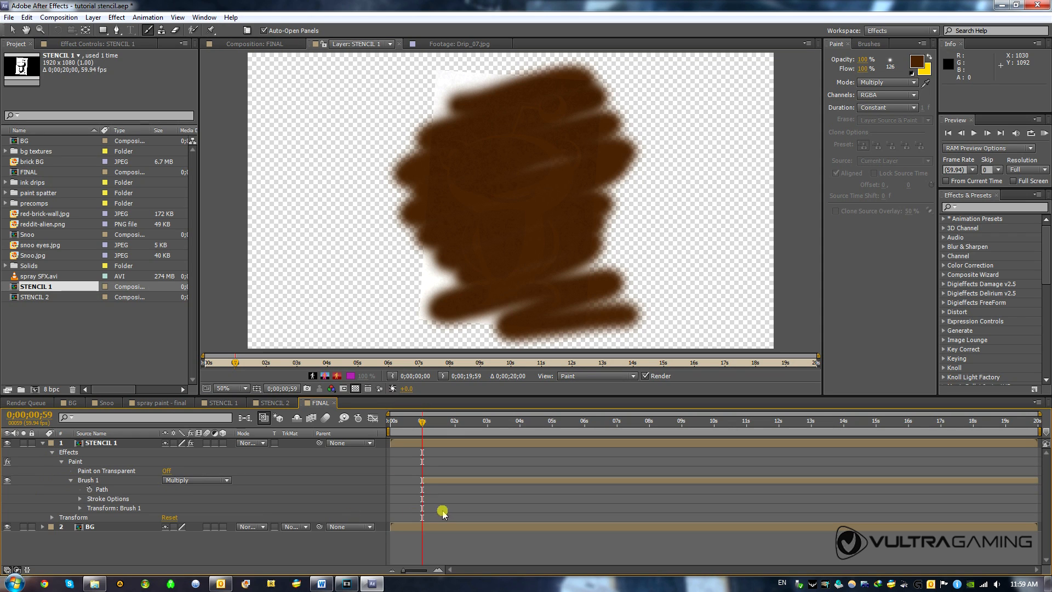
pyautogui.click(424, 480)
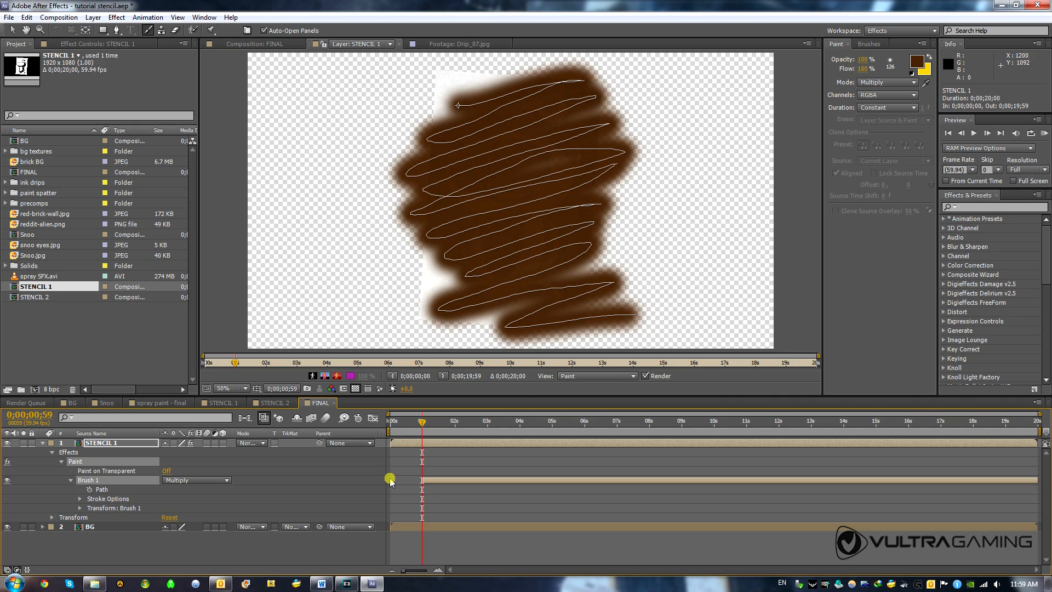
pyautogui.click(12, 31)
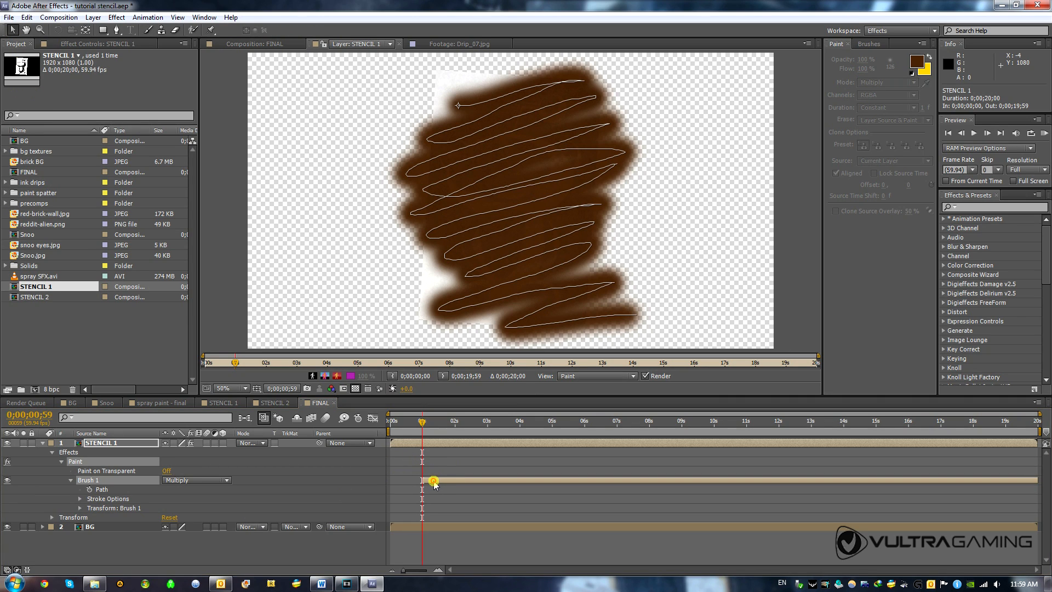
pyautogui.moveTo(421, 483); pyautogui.dragTo(409, 485)
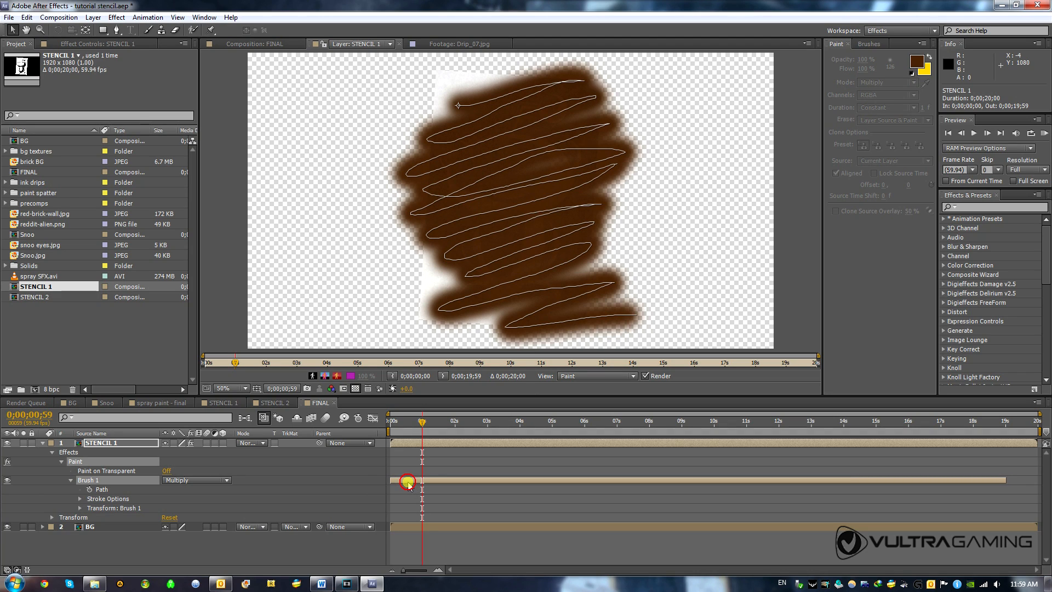
pyautogui.click(407, 482)
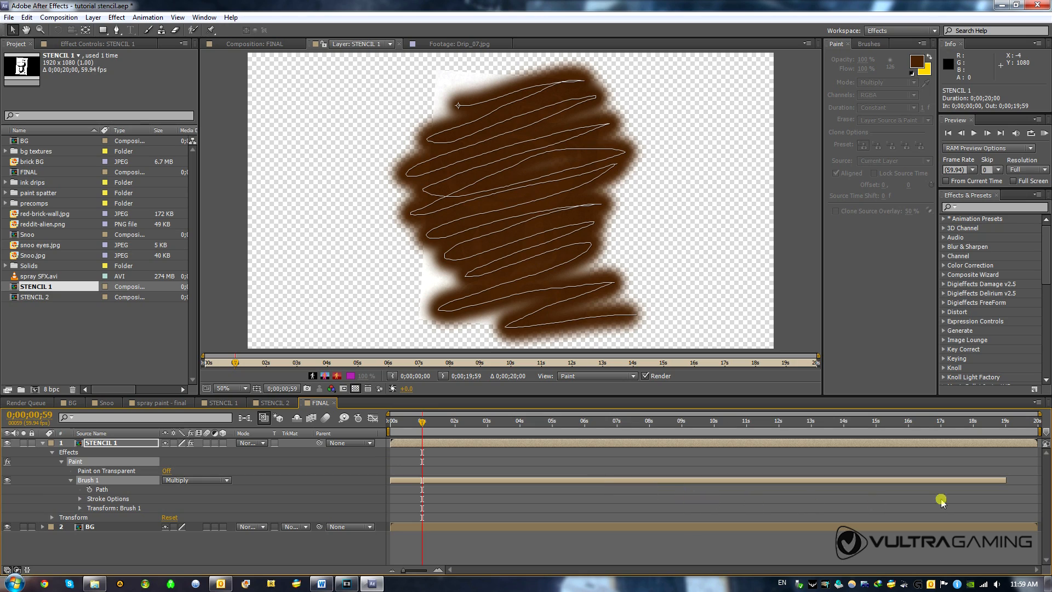
pyautogui.moveTo(1014, 482)
pyautogui.mouseDown()
pyautogui.moveTo(1047, 481)
pyautogui.moveTo(1038, 482)
pyautogui.mouseUp()
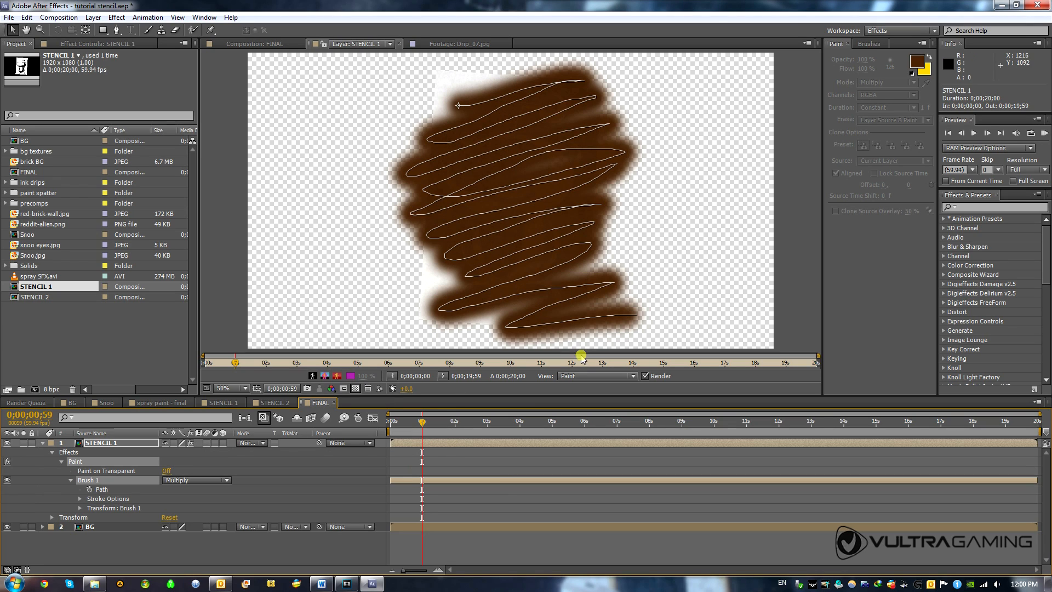
# Step: In the FINAL composition, keyframe the brush stroke's End from 0% at 1 second to 100% at 2 seconds
pyautogui.click(253, 44)
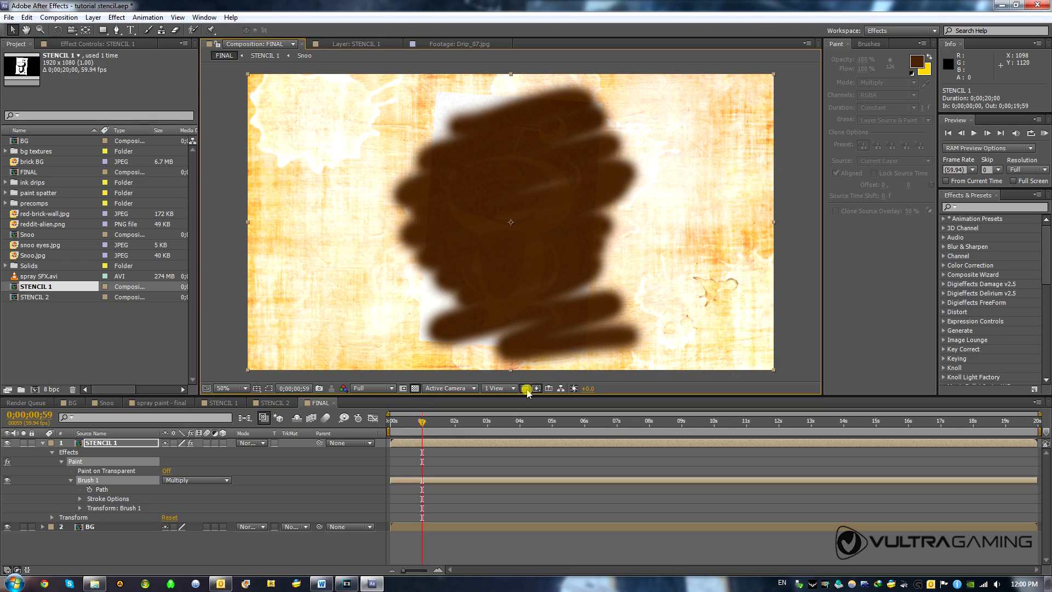
pyautogui.moveTo(422, 423)
pyautogui.mouseDown()
pyautogui.moveTo(585, 424)
pyautogui.moveTo(408, 433)
pyautogui.moveTo(429, 445)
pyautogui.moveTo(426, 428)
pyautogui.mouseUp()
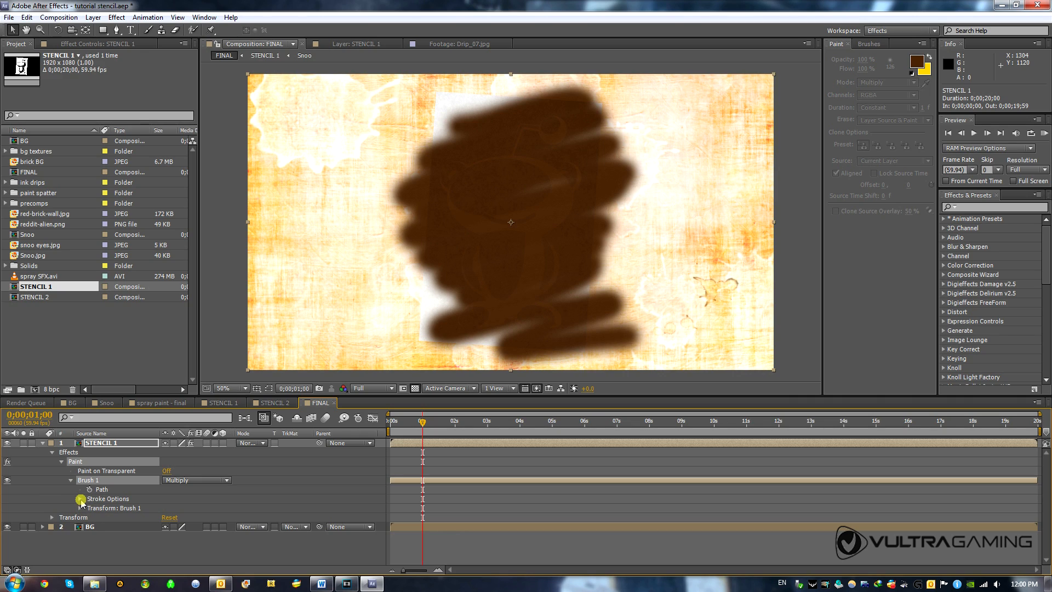
pyautogui.click(80, 499)
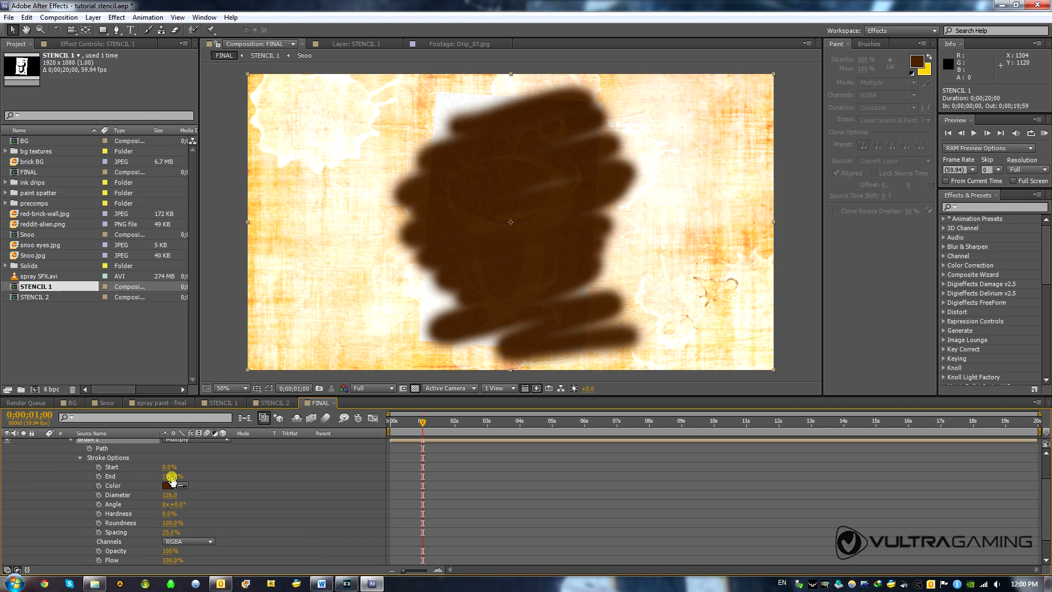
pyautogui.moveTo(171, 476)
pyautogui.mouseDown()
pyautogui.moveTo(114, 475)
pyautogui.moveTo(215, 485)
pyautogui.mouseUp()
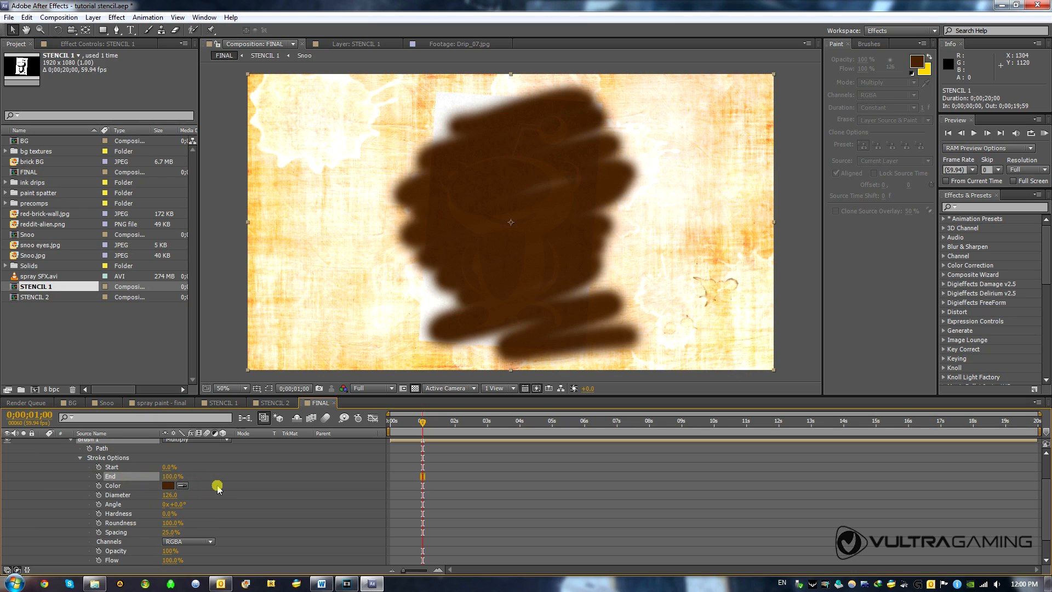
pyautogui.click(98, 476)
pyautogui.moveTo(171, 477); pyautogui.dragTo(97, 478)
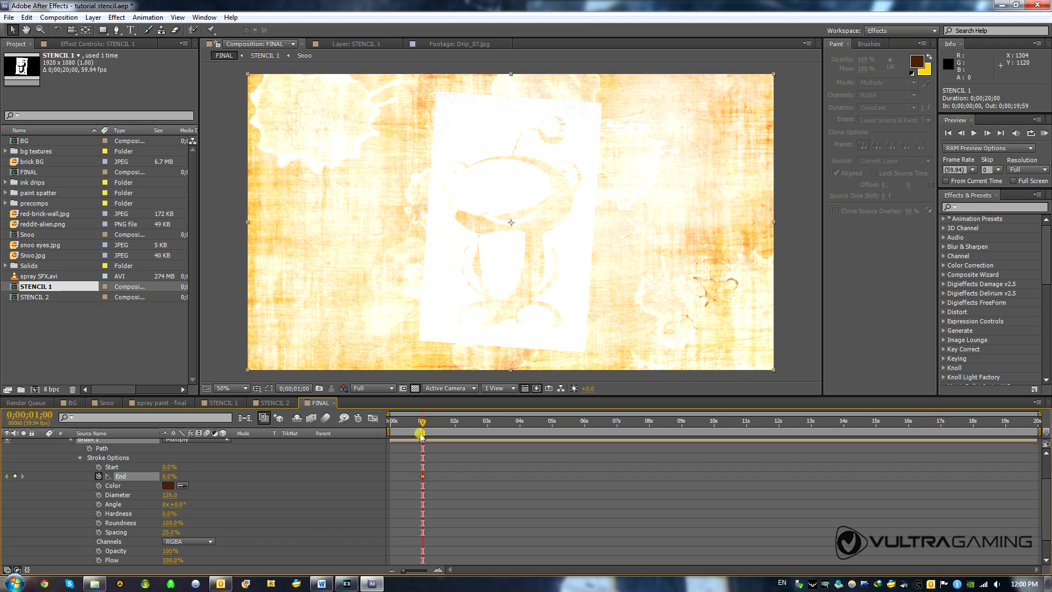
pyautogui.moveTo(422, 426); pyautogui.dragTo(455, 441)
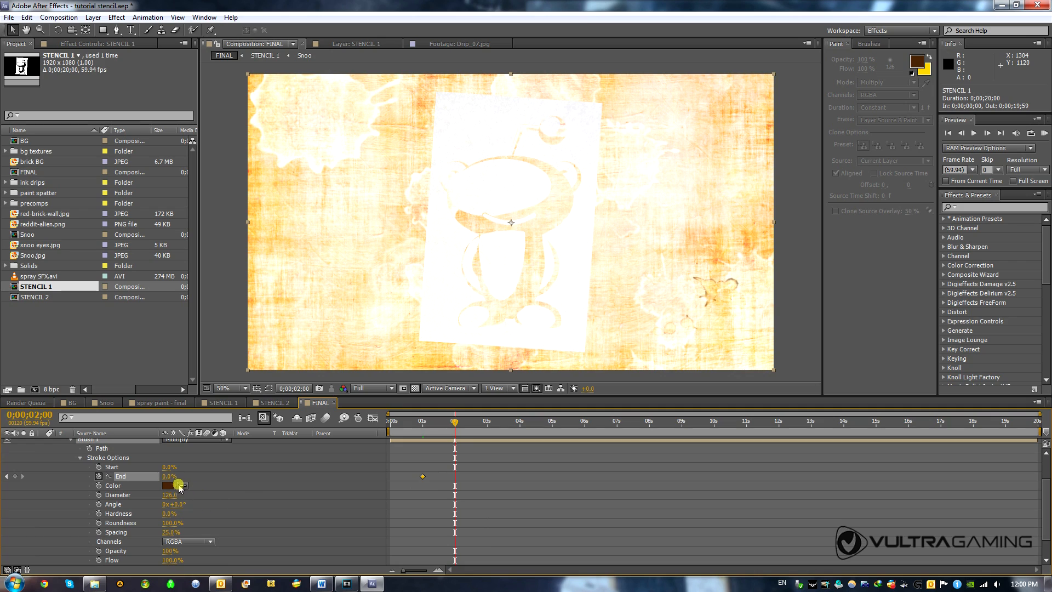
pyautogui.moveTo(165, 476); pyautogui.dragTo(285, 476)
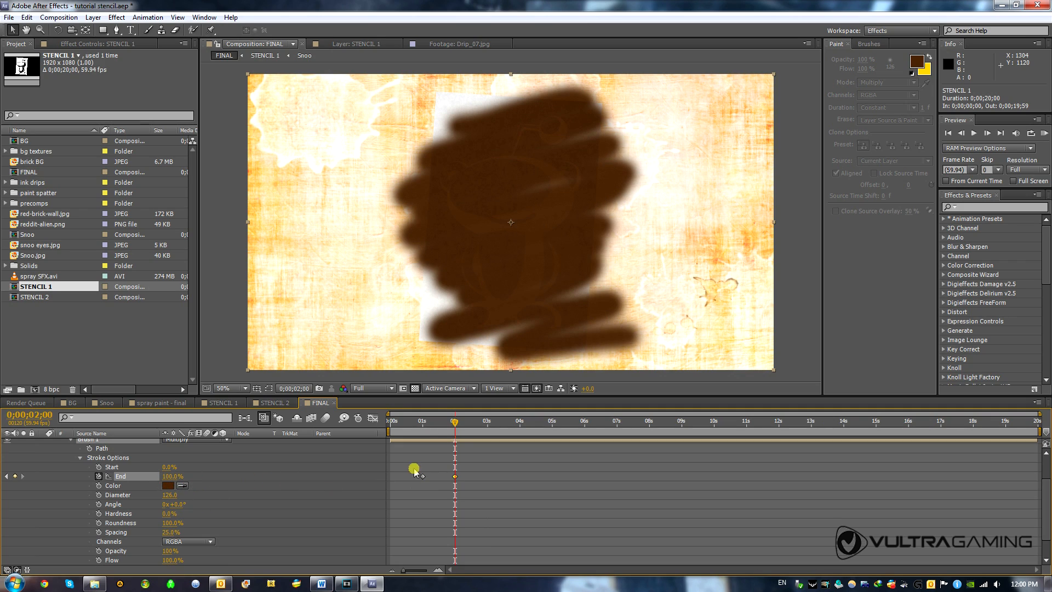
# Step: Scrub through the stroke animation between 1 and 2 seconds and show only the composition's first 11 seconds in the timeline
pyautogui.moveTo(416, 426)
pyautogui.mouseDown()
pyautogui.moveTo(454, 433)
pyautogui.moveTo(416, 438)
pyautogui.moveTo(455, 441)
pyautogui.moveTo(406, 441)
pyautogui.moveTo(458, 443)
pyautogui.moveTo(412, 446)
pyautogui.moveTo(448, 442)
pyautogui.mouseUp()
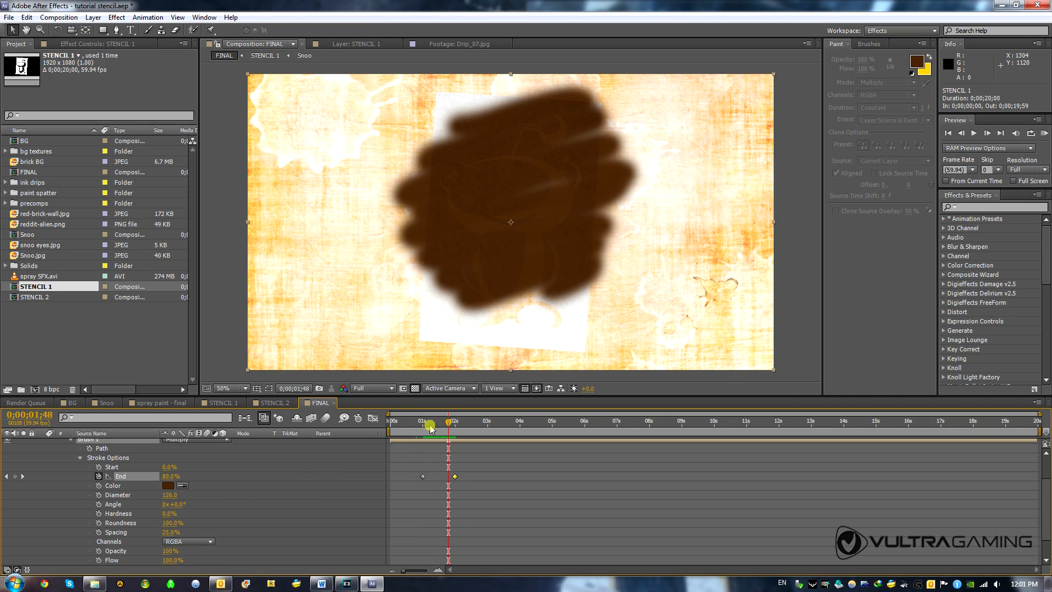
pyautogui.click(439, 425)
pyautogui.moveTo(1039, 413); pyautogui.dragTo(748, 448)
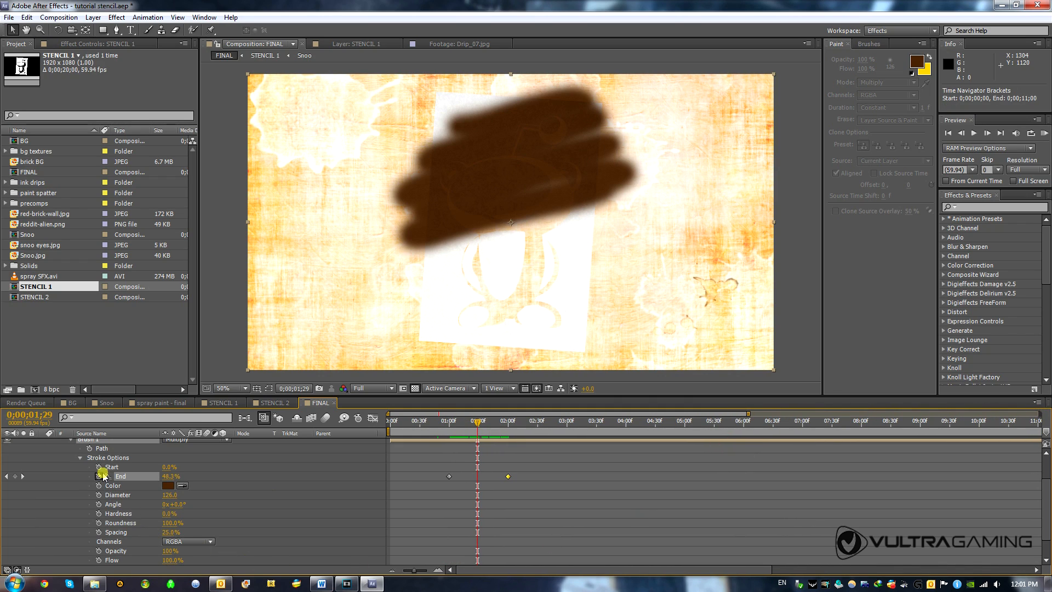
# Step: Try a different stroke color and a stroke diameter of 174 in Brush 1's Stroke Options, and undo the diameter change
pyautogui.scroll(-1, 109, 492)
pyautogui.scroll(3, 113, 495)
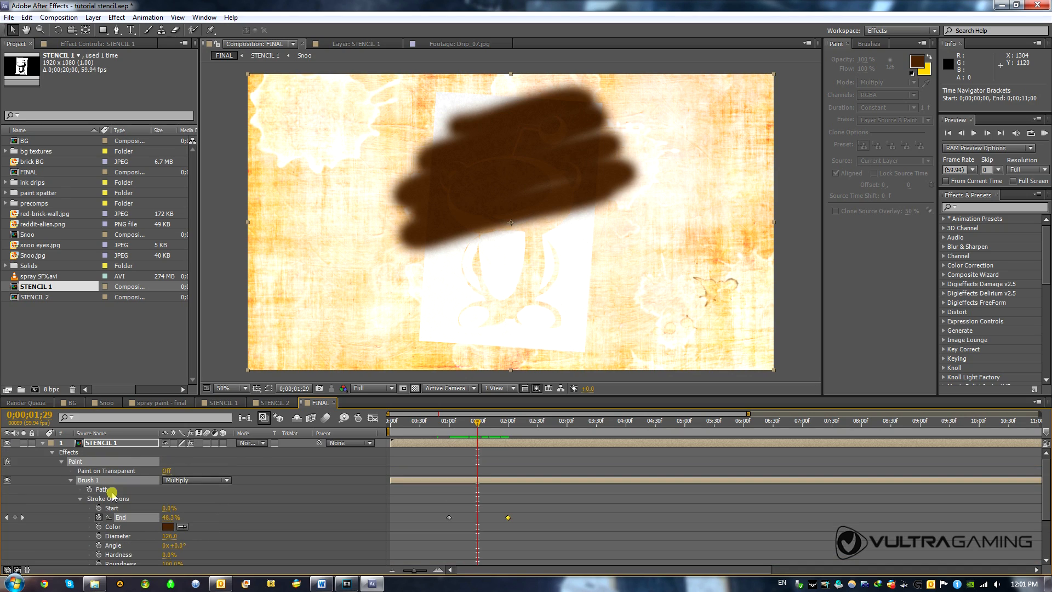
pyautogui.scroll(-2, 108, 489)
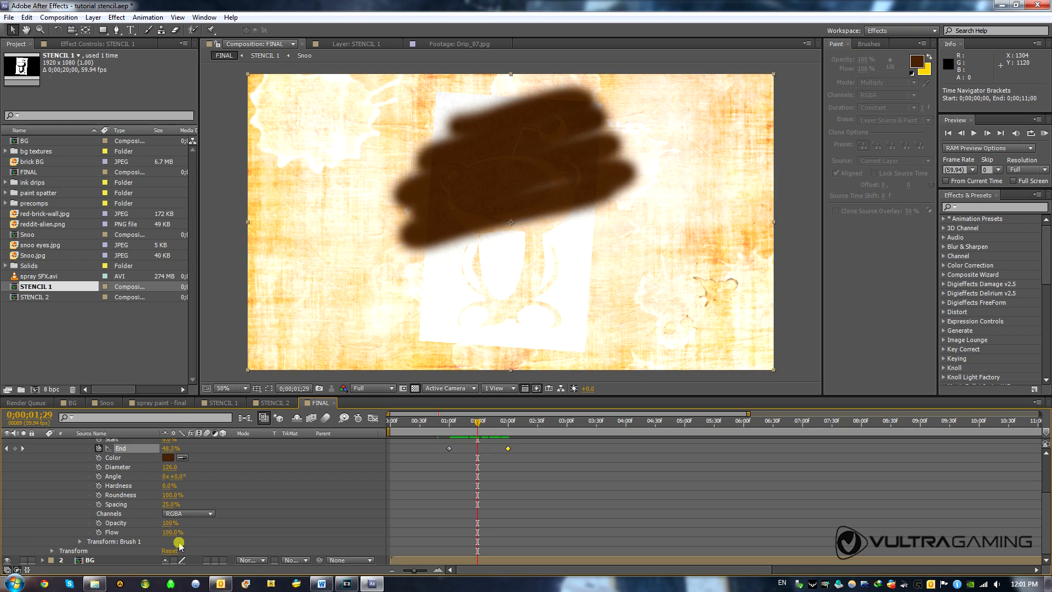
pyautogui.click(168, 457)
pyautogui.moveTo(449, 438)
pyautogui.mouseDown()
pyautogui.moveTo(422, 401)
pyautogui.moveTo(428, 464)
pyautogui.moveTo(437, 436)
pyautogui.moveTo(462, 476)
pyautogui.moveTo(482, 481)
pyautogui.mouseUp()
pyautogui.click(583, 400)
pyautogui.moveTo(172, 467)
pyautogui.mouseDown()
pyautogui.moveTo(213, 470)
pyautogui.moveTo(134, 465)
pyautogui.moveTo(205, 471)
pyautogui.mouseUp()
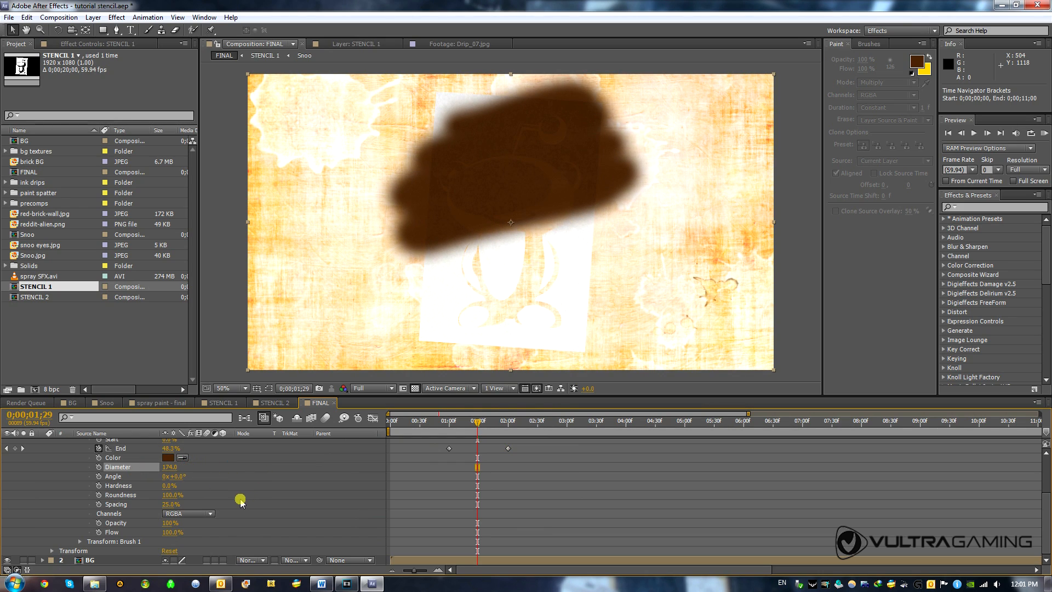
pyautogui.hotkey('ctrl', 'z')
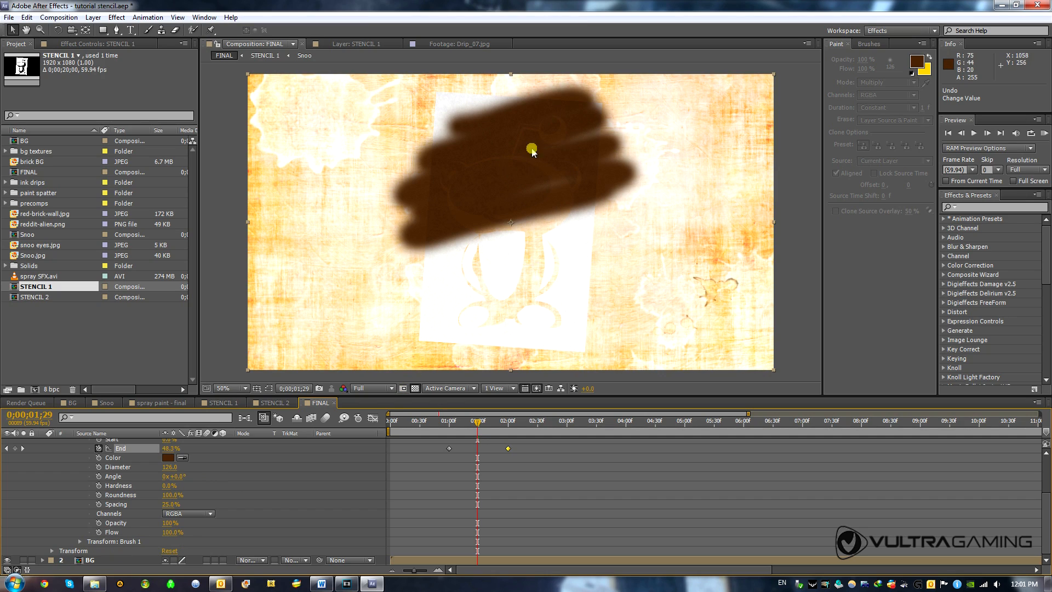
# Step: Try shifting the stroke's Position to Y 147 and X 671 and its Scale to 175% in Brush 1's Transform, undoing each change
pyautogui.click(79, 541)
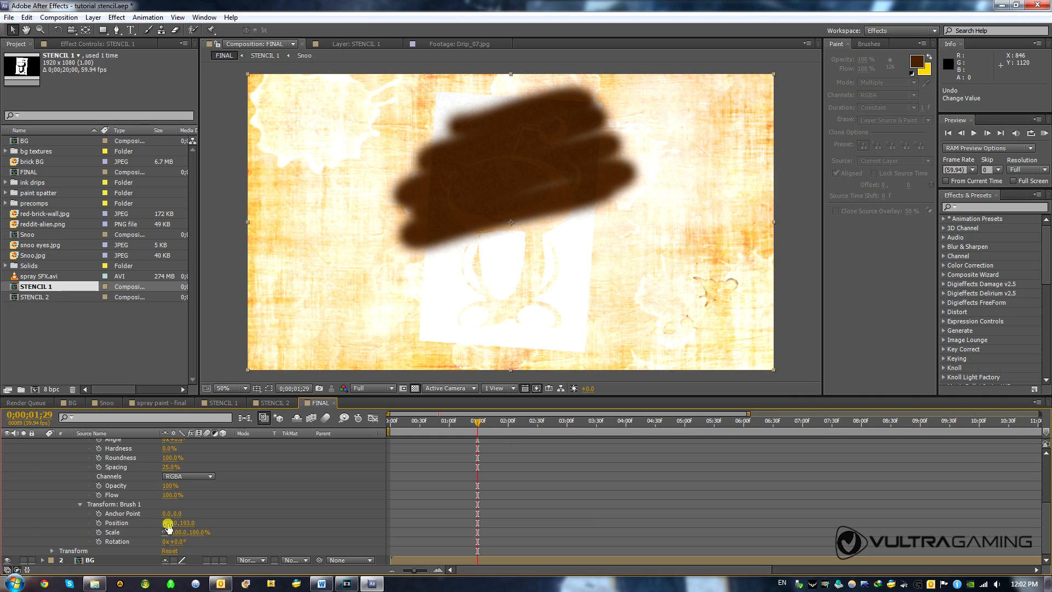
pyautogui.moveTo(169, 522)
pyautogui.mouseDown()
pyautogui.moveTo(343, 531)
pyautogui.moveTo(118, 528)
pyautogui.moveTo(352, 516)
pyautogui.moveTo(172, 511)
pyautogui.mouseUp()
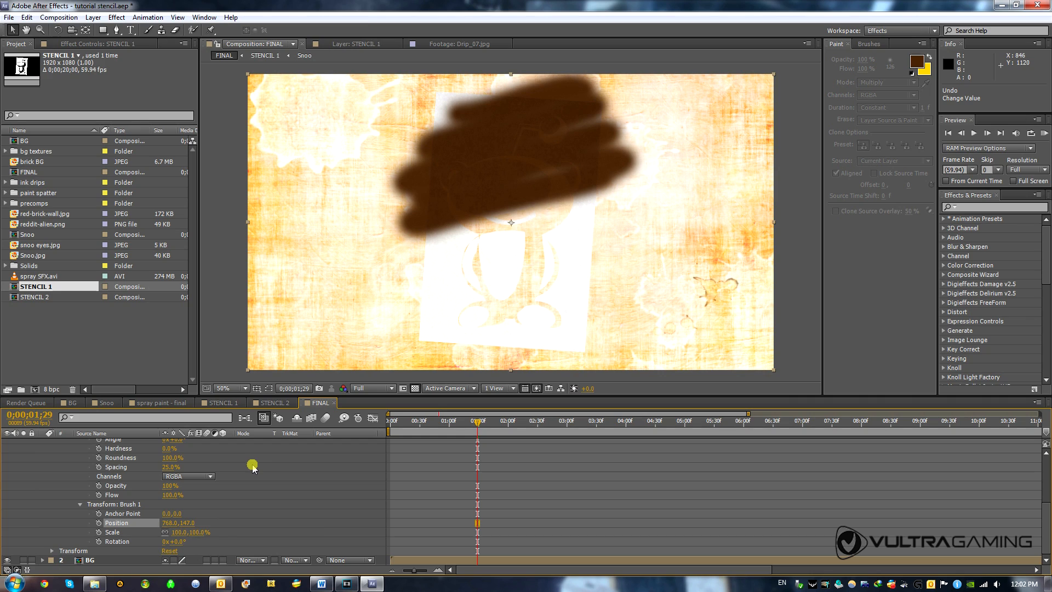
pyautogui.hotkey('ctrl', 'z')
pyautogui.hotkey('ctrl', 'z')
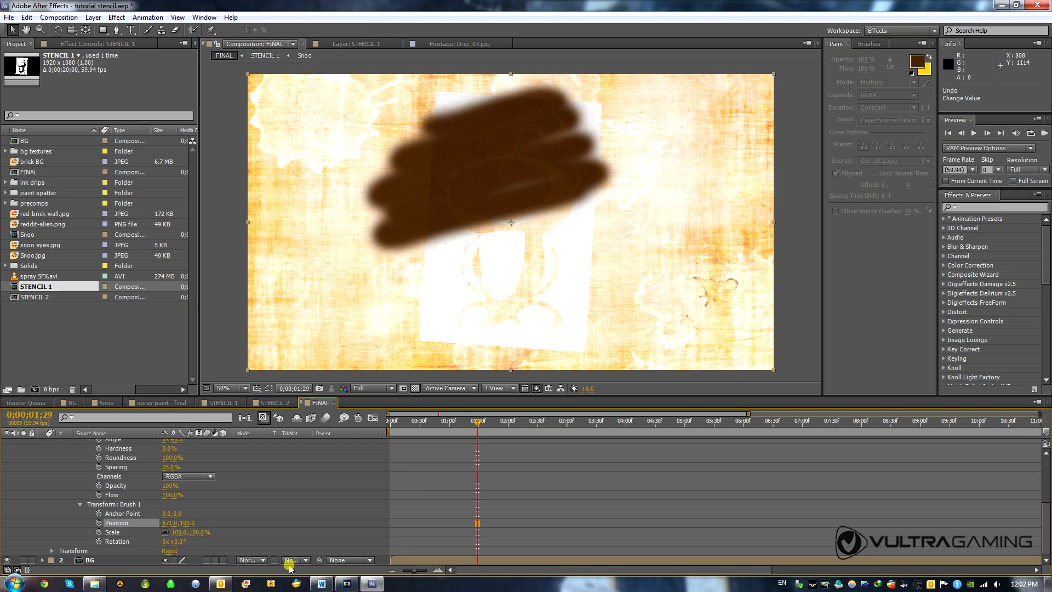
pyautogui.hotkey('ctrl', 'z')
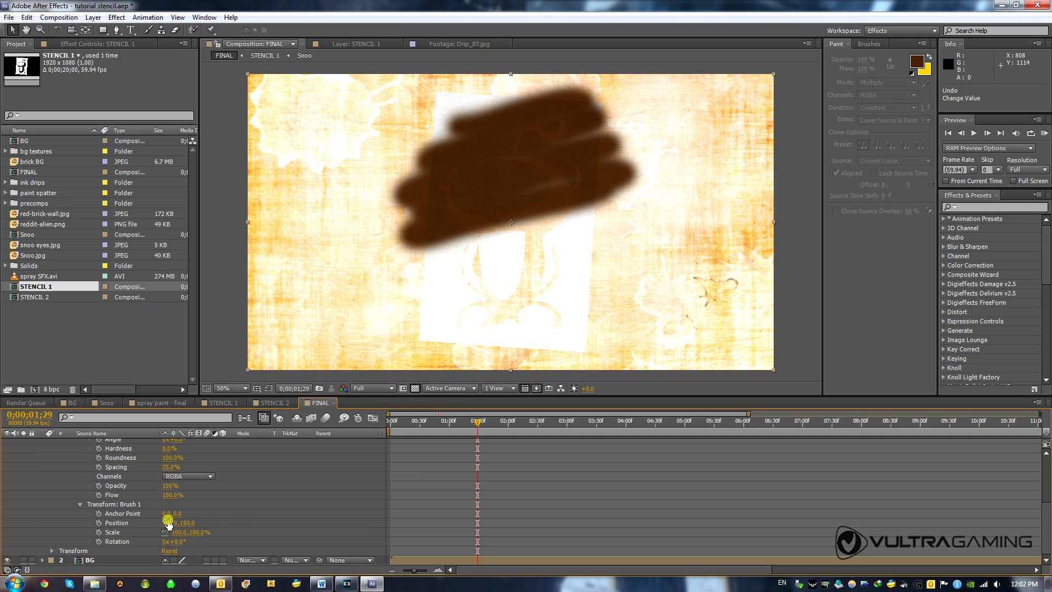
pyautogui.moveTo(169, 542)
pyautogui.mouseDown()
pyautogui.moveTo(234, 543)
pyautogui.moveTo(180, 543)
pyautogui.moveTo(221, 541)
pyautogui.mouseUp()
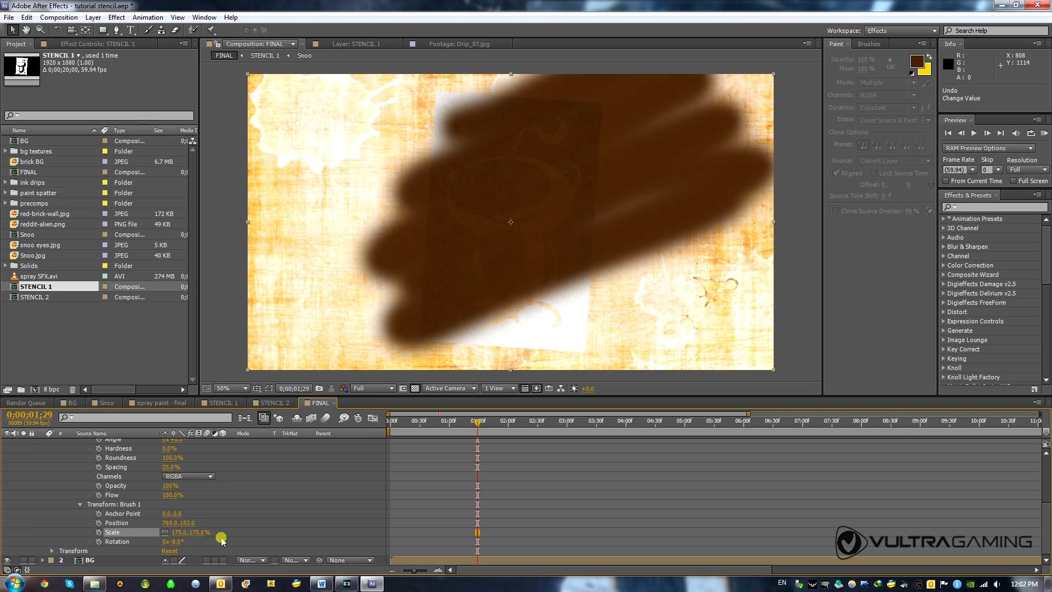
pyautogui.hotkey('ctrl', 'z')
pyautogui.hotkey('ctrl', 'z')
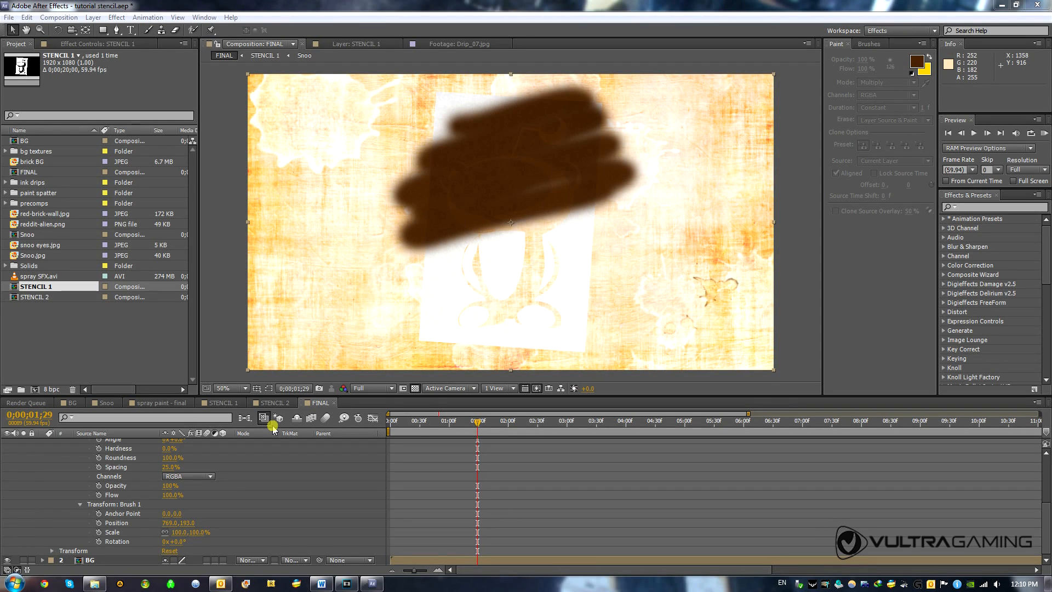
# Step: Collapse STENCIL 1's properties and apply the Set Matte effect to the layer
pyautogui.scroll(5, 219, 490)
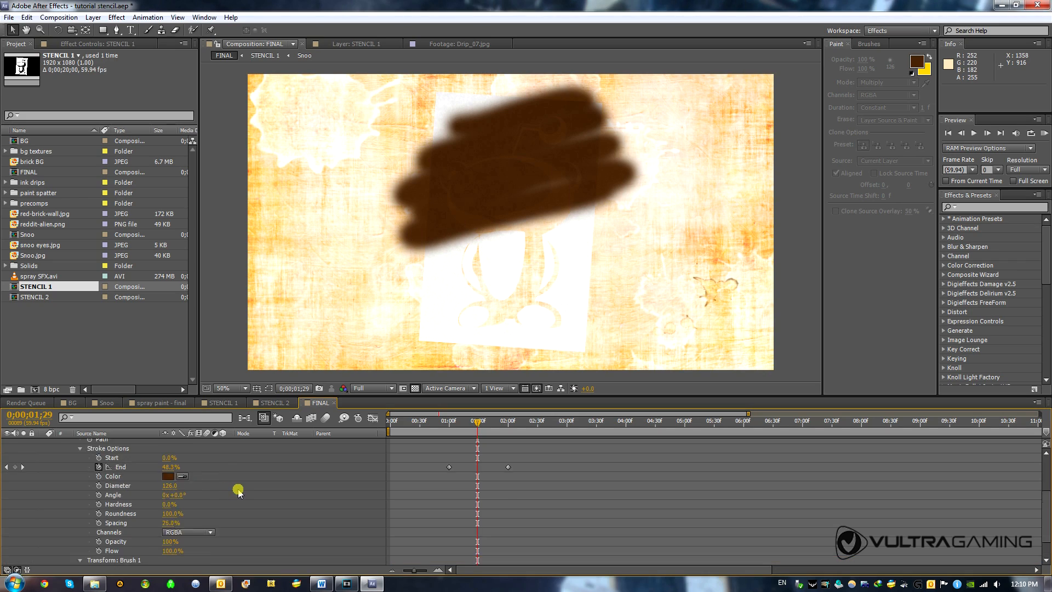
pyautogui.click(43, 443)
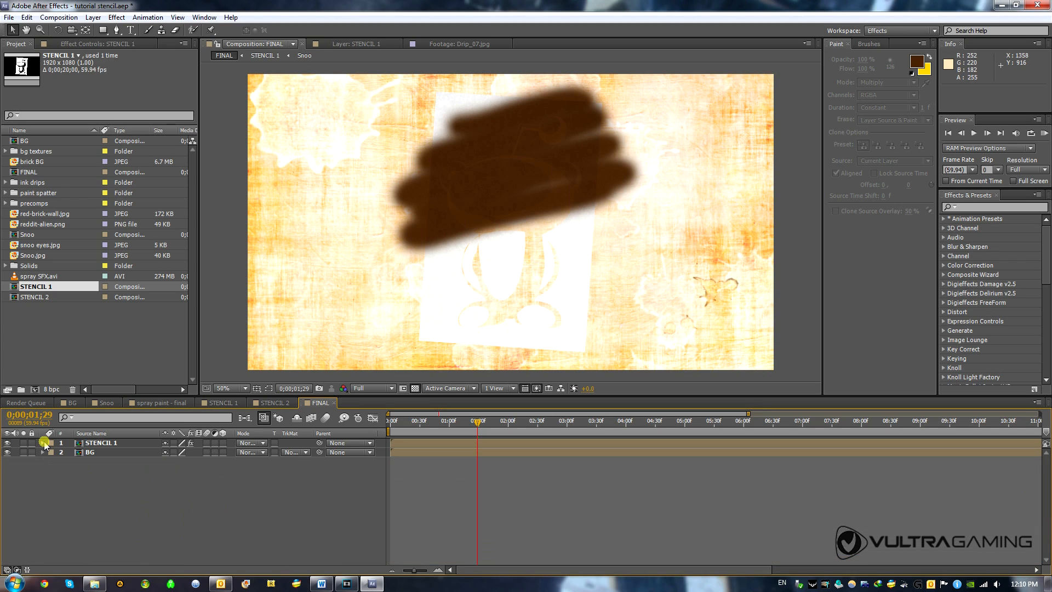
pyautogui.click(120, 443)
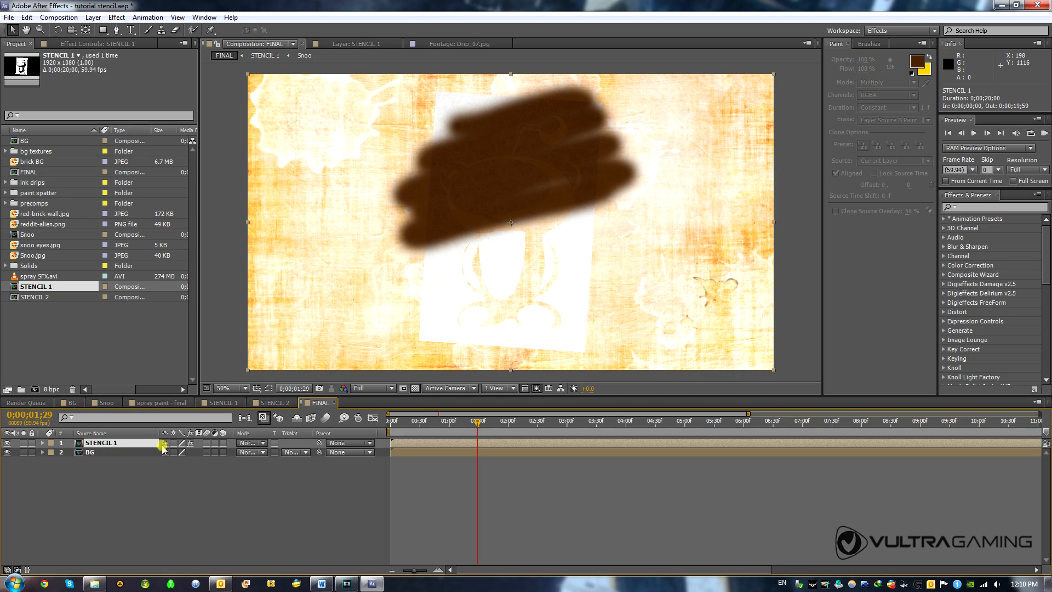
pyautogui.click(116, 18)
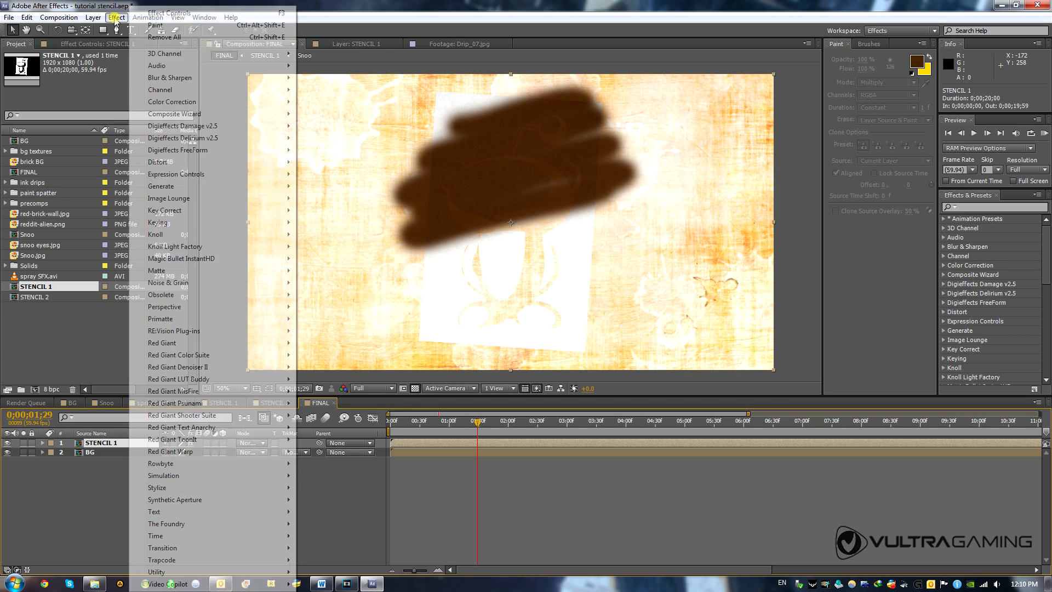
pyautogui.moveTo(274, 91)
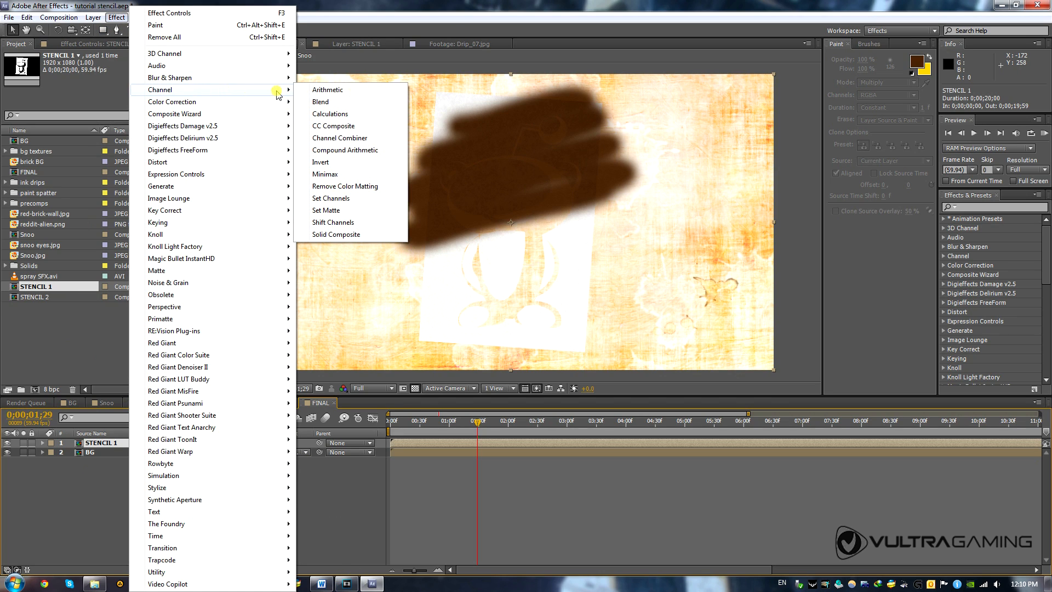
pyautogui.click(343, 212)
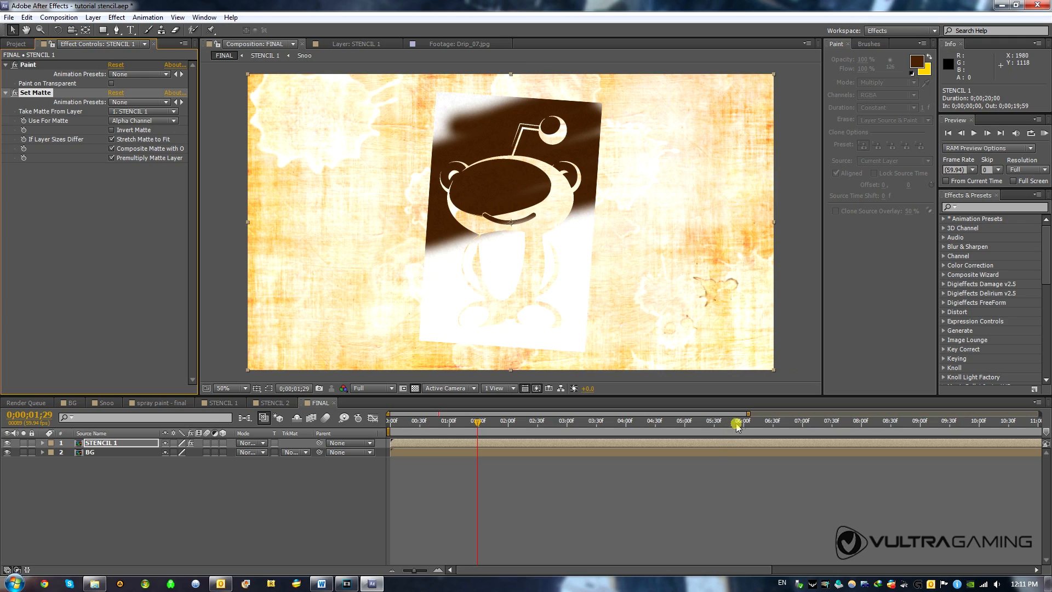
# Step: Try Paint after Set Matte in STENCIL 1's effect order, restore Set Matte below Paint, and scrub to 0;00;01;40
pyautogui.moveTo(748, 414)
pyautogui.mouseDown()
pyautogui.moveTo(721, 414)
pyautogui.moveTo(732, 415)
pyautogui.mouseUp()
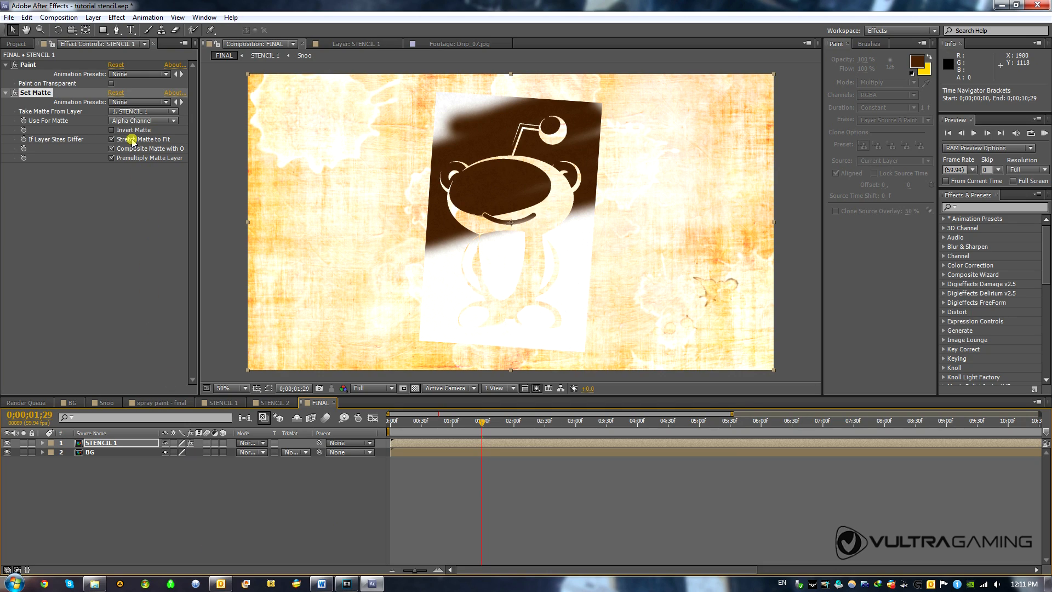
pyautogui.moveTo(27, 65); pyautogui.dragTo(67, 264)
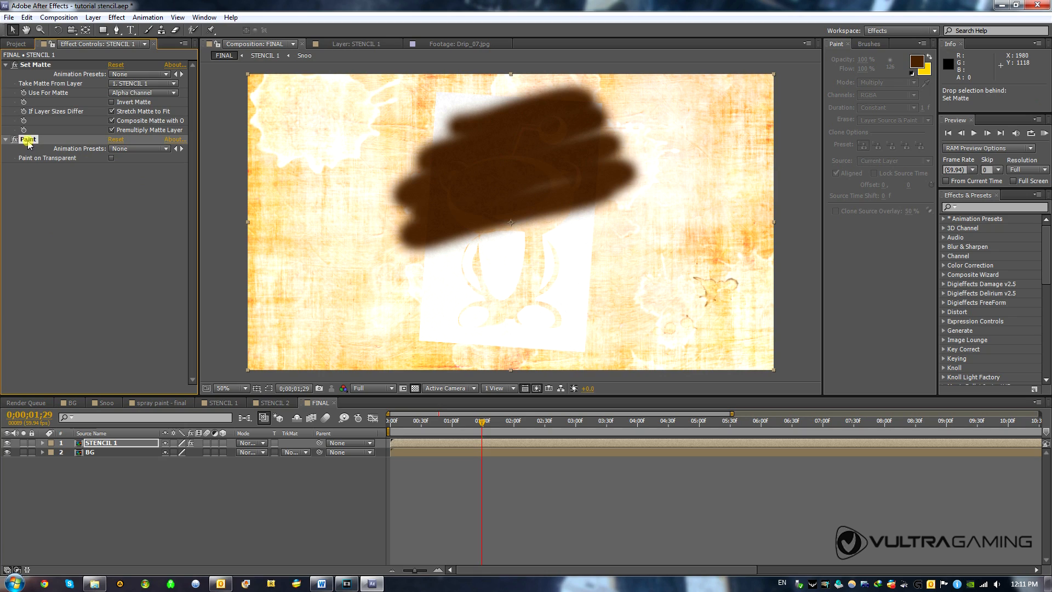
pyautogui.moveTo(25, 70); pyautogui.dragTo(42, 222)
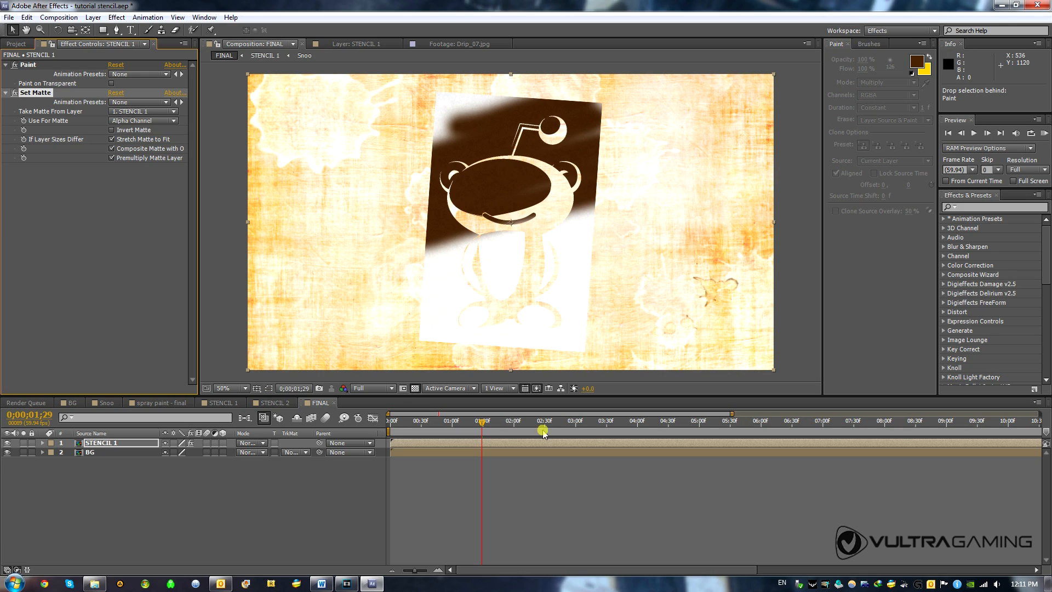
pyautogui.moveTo(481, 423)
pyautogui.mouseDown()
pyautogui.moveTo(460, 425)
pyautogui.moveTo(527, 427)
pyautogui.moveTo(390, 423)
pyautogui.moveTo(509, 420)
pyautogui.moveTo(493, 420)
pyautogui.mouseUp()
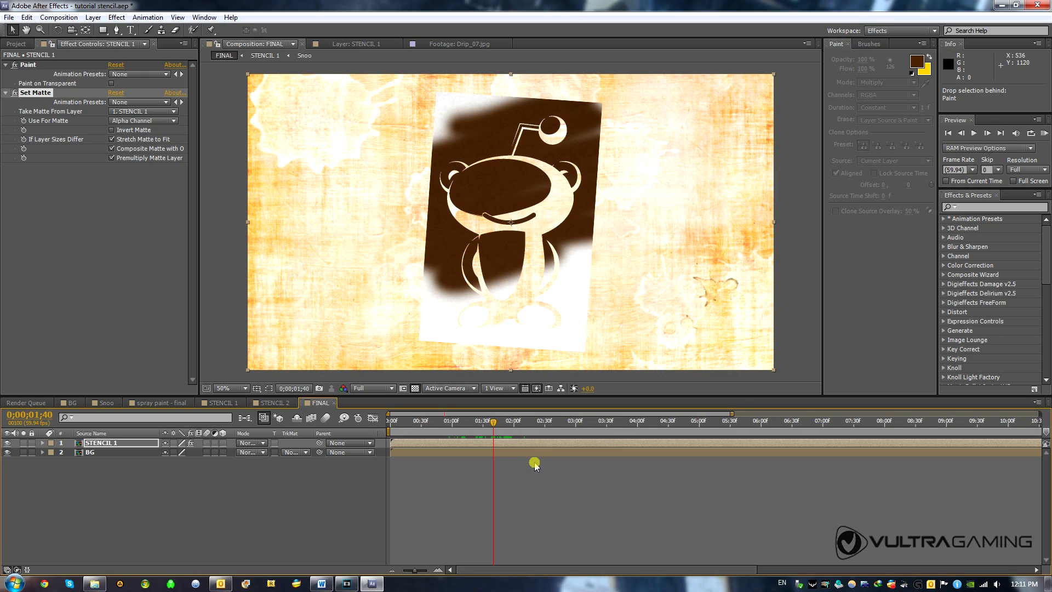
# Step: Search the effects for "cc p" and add CC Page Turn to STENCIL 1 below Set Matte
pyautogui.click(973, 205)
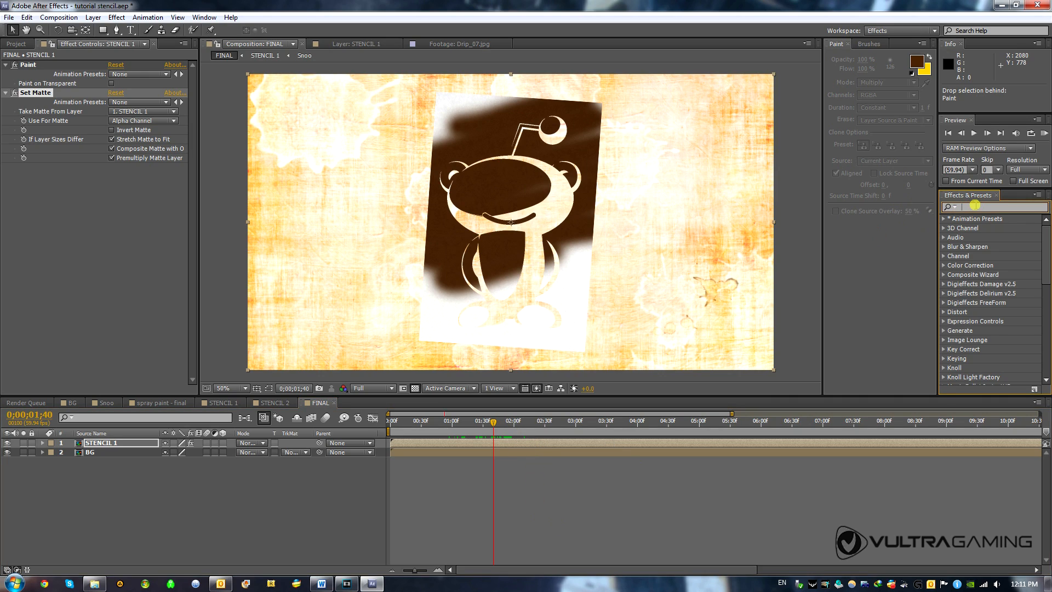
pyautogui.write('cc')
pyautogui.scroll(-2, 982, 267)
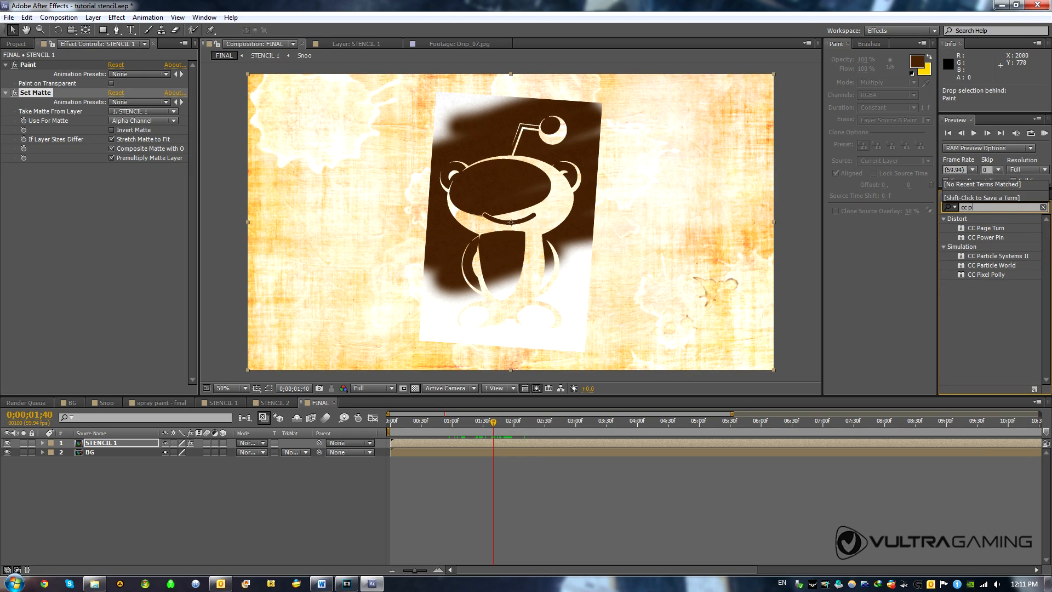
pyautogui.write('p')
pyautogui.click(1000, 229)
pyautogui.moveTo(1000, 229); pyautogui.dragTo(95, 271)
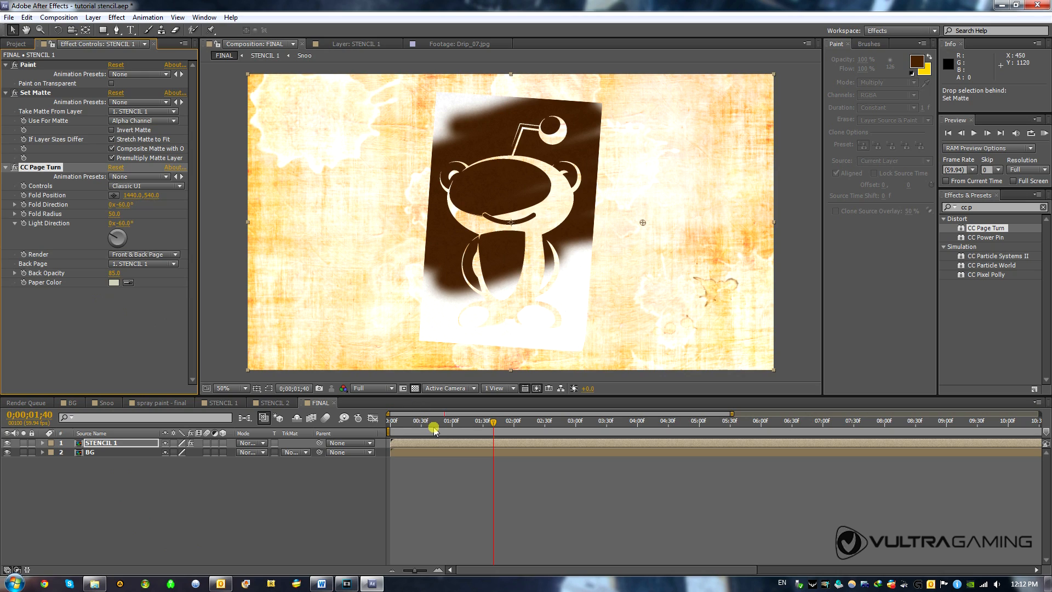
# Step: Move the current time to 0;00;00;58 and reveal STENCIL 1's keyframed properties
pyautogui.moveTo(431, 428)
pyautogui.mouseDown()
pyautogui.moveTo(478, 430)
pyautogui.moveTo(449, 428)
pyautogui.mouseUp()
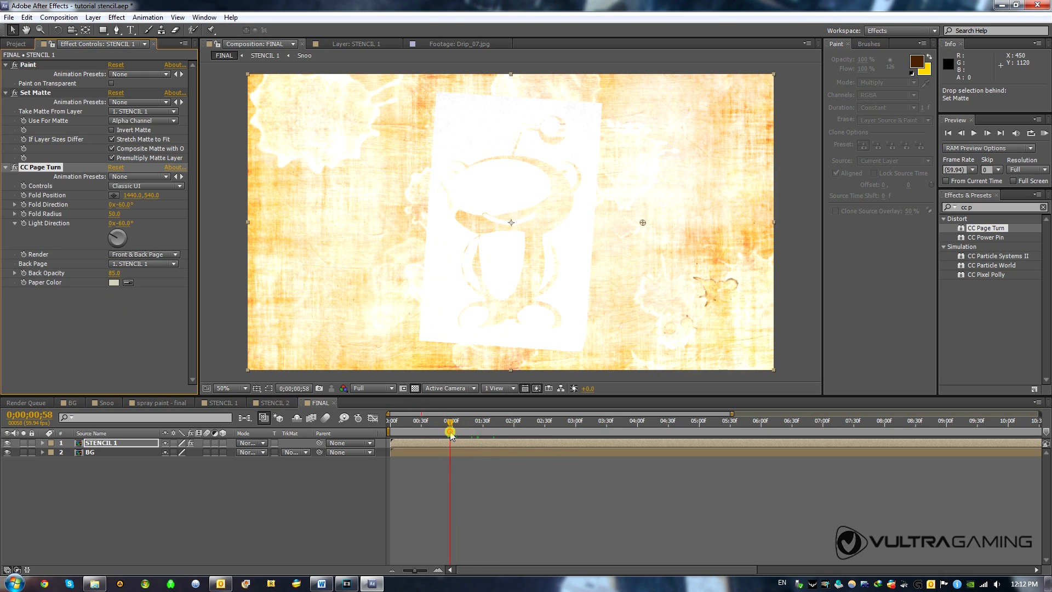
pyautogui.click(89, 443)
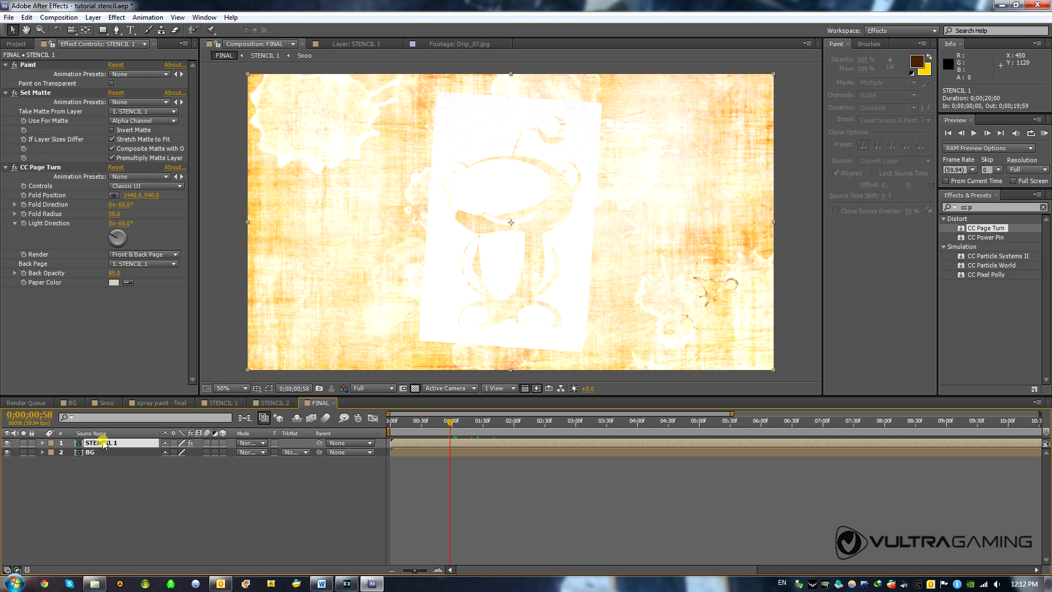
pyautogui.press('u')
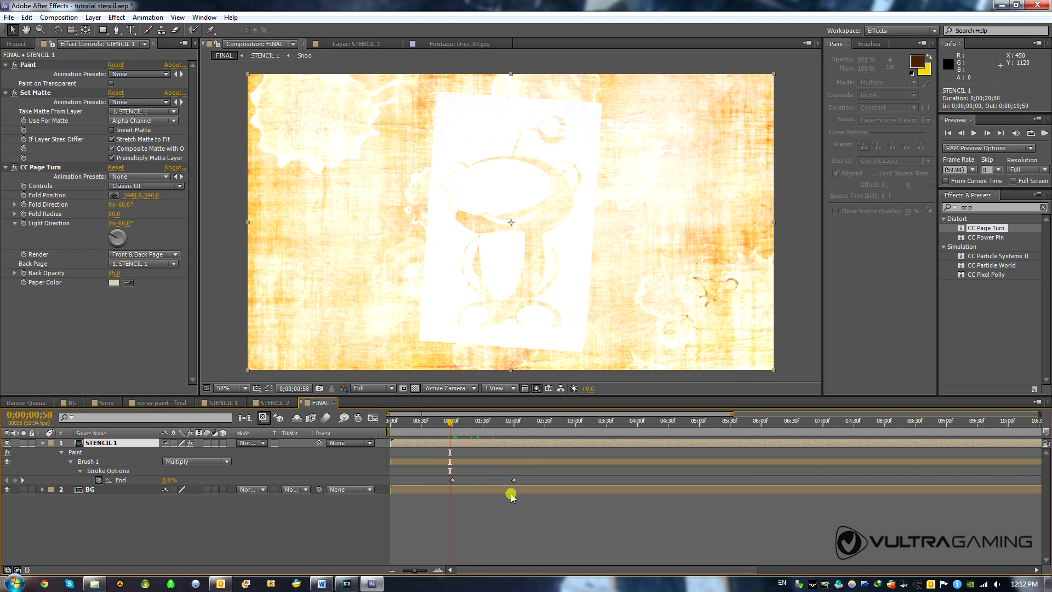
# Step: Start keyframing CC Page Turn's Fold Position on STENCIL 1 at 0;00;00;56
pyautogui.moveTo(451, 422)
pyautogui.mouseDown()
pyautogui.moveTo(514, 423)
pyautogui.moveTo(448, 433)
pyautogui.mouseUp()
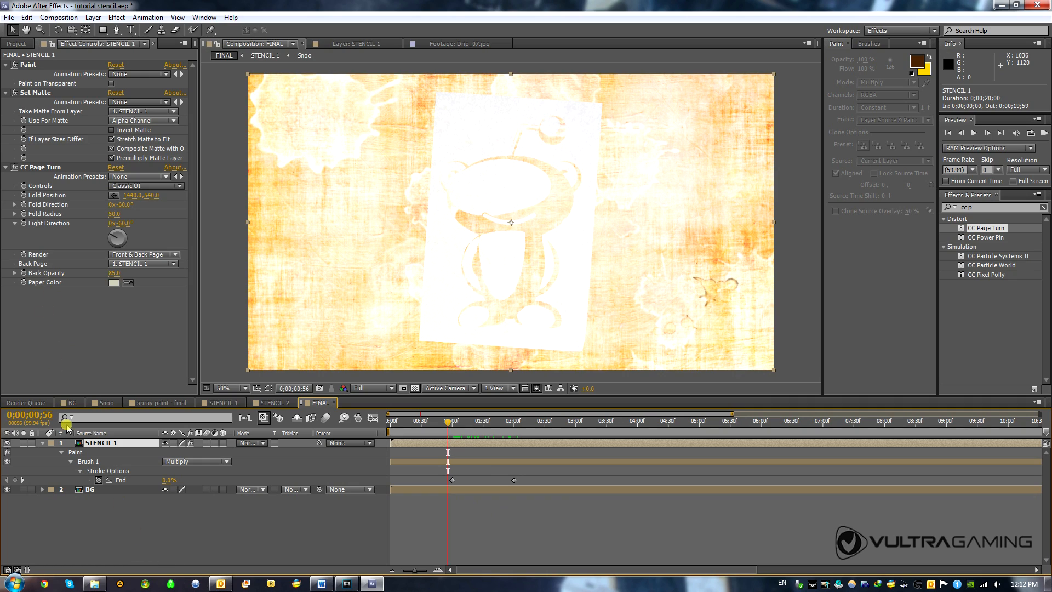
pyautogui.click(24, 195)
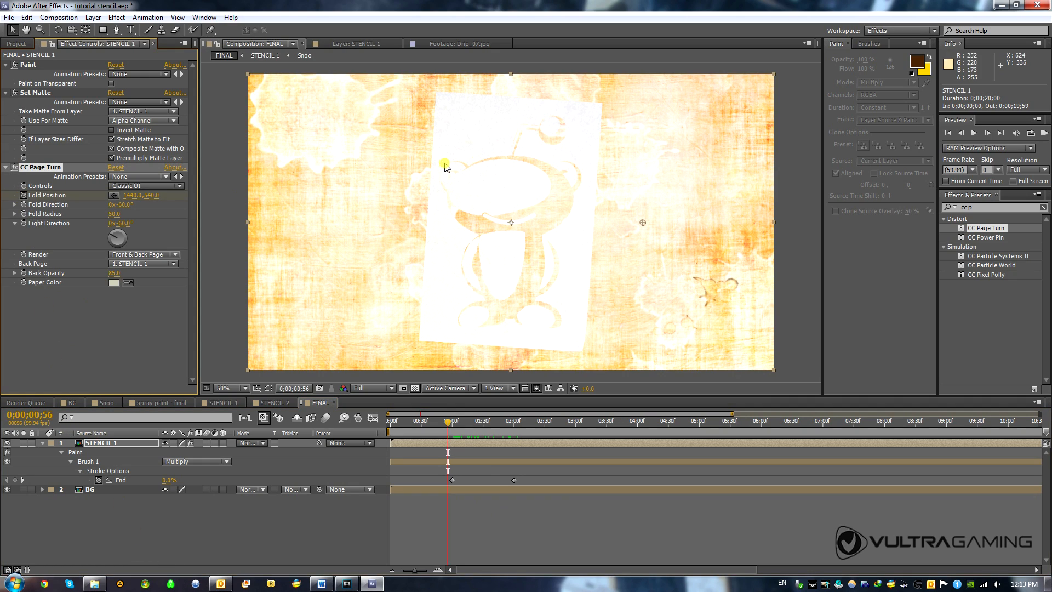
pyautogui.press(',')
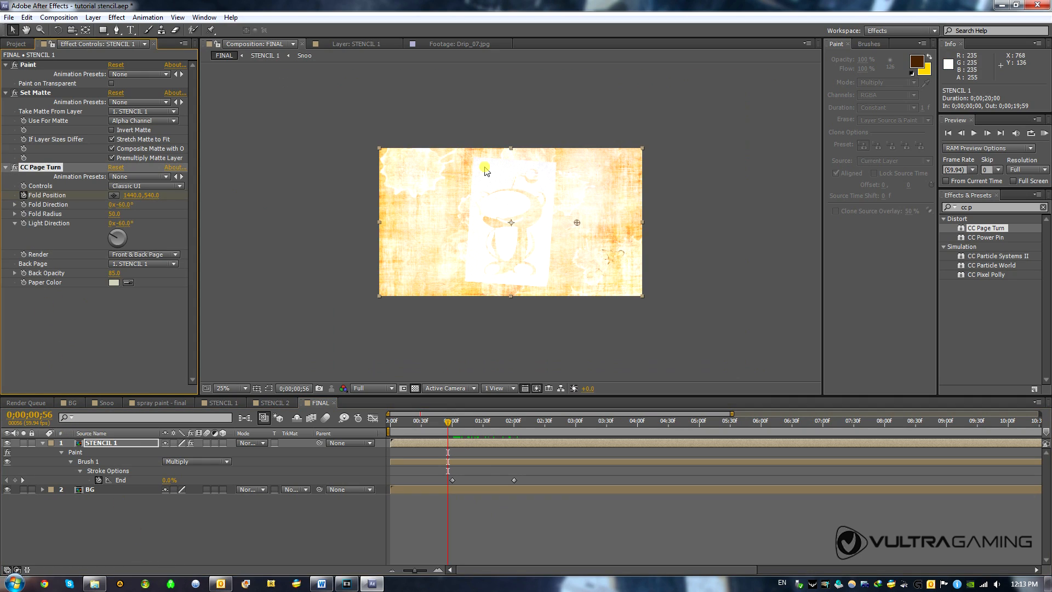
# Step: At 0;00;00;30, move the Fold Position to about 104, 412 so the stencil is folded completely out of view
pyautogui.click(421, 423)
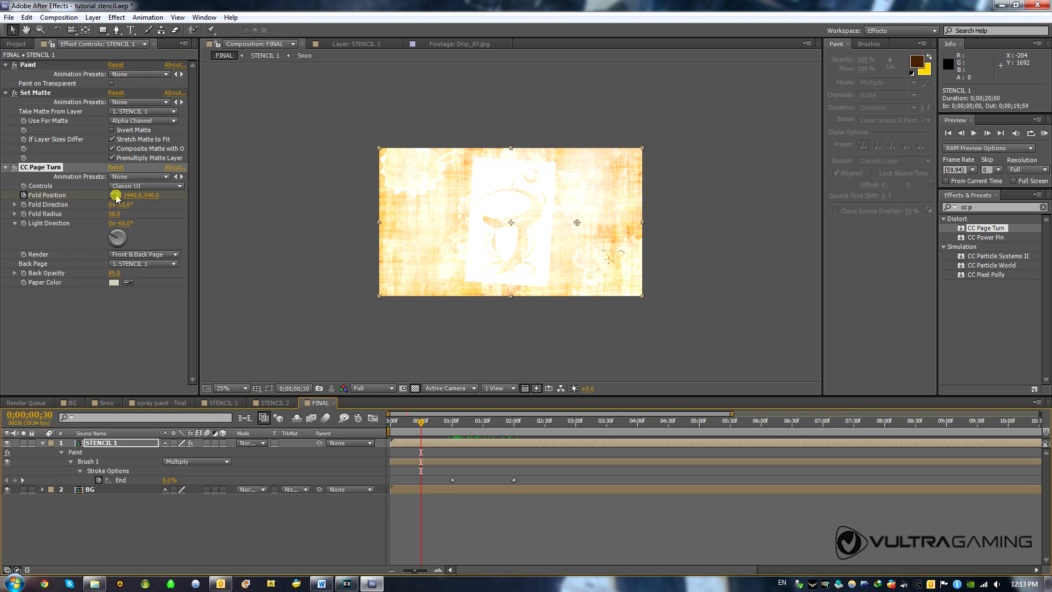
pyautogui.moveTo(134, 197); pyautogui.dragTo(27, 187)
pyautogui.click(551, 223)
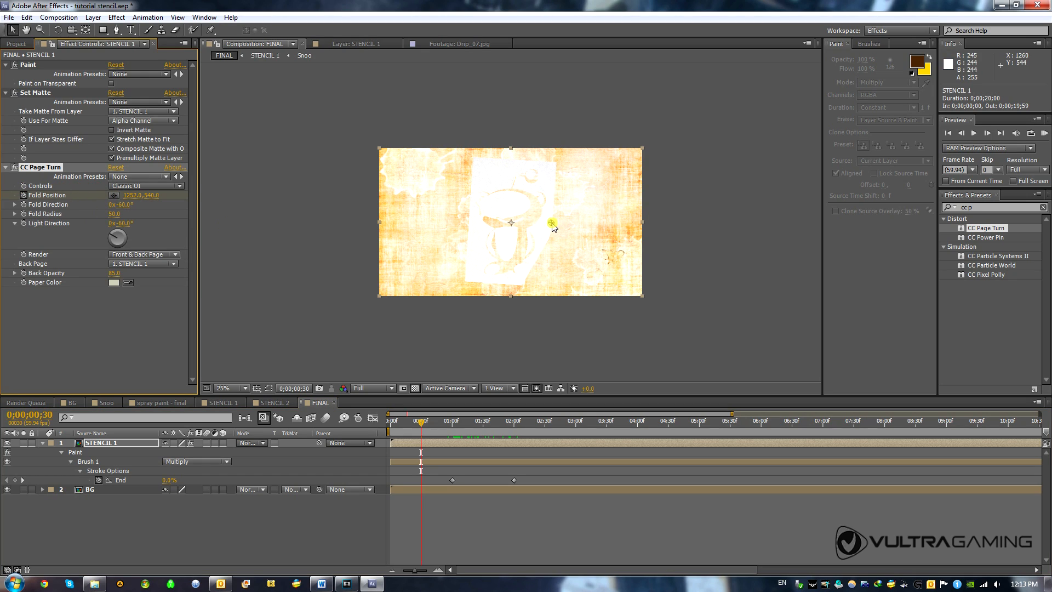
pyautogui.moveTo(552, 222); pyautogui.dragTo(399, 207)
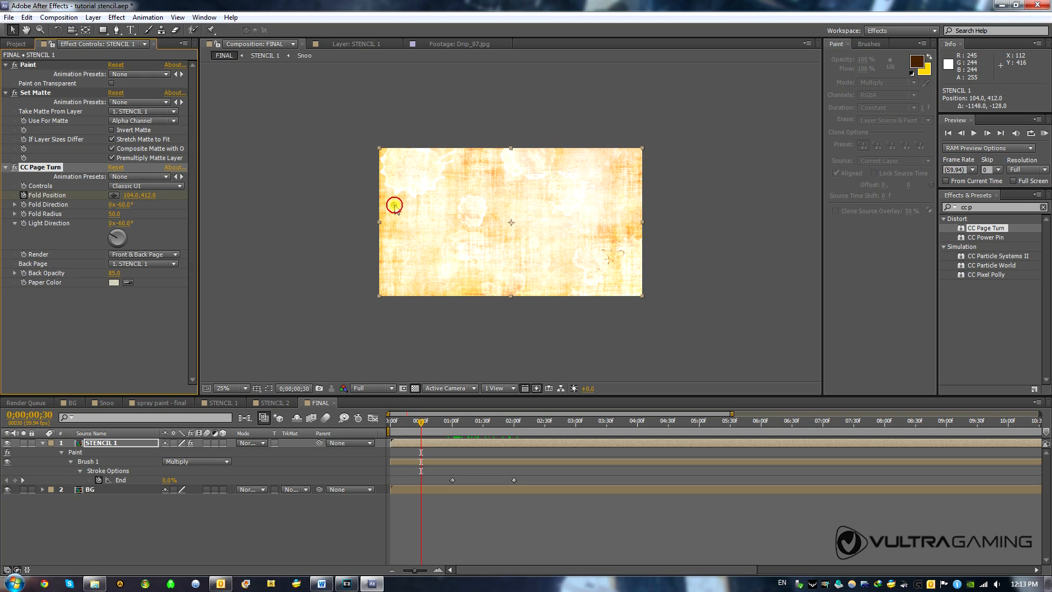
# Step: Reveal STENCIL 1's keyframed properties and set the Fold Position keyframe at 0;00;00;56 to 1501, 557
pyautogui.moveTo(422, 427)
pyautogui.mouseDown()
pyautogui.moveTo(410, 425)
pyautogui.moveTo(516, 443)
pyautogui.mouseUp()
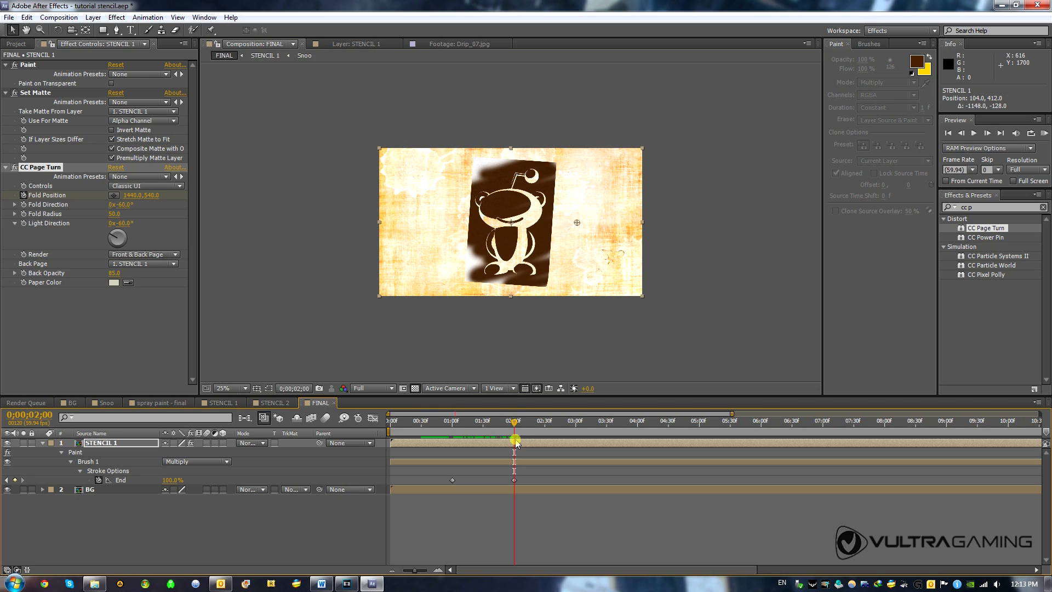
pyautogui.press('.')
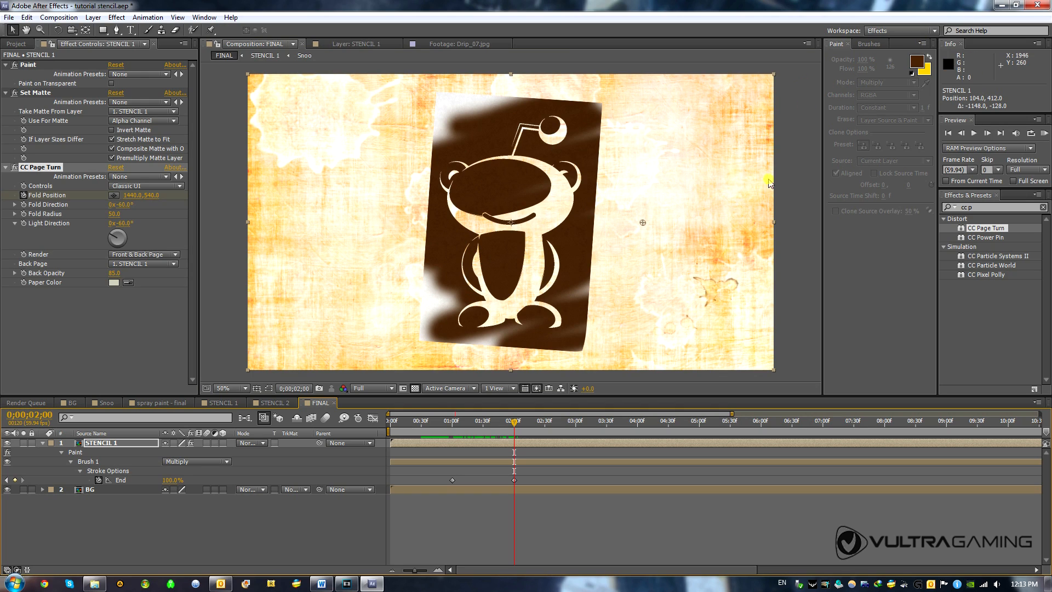
pyautogui.click(522, 424)
pyautogui.moveTo(522, 424); pyautogui.dragTo(513, 424)
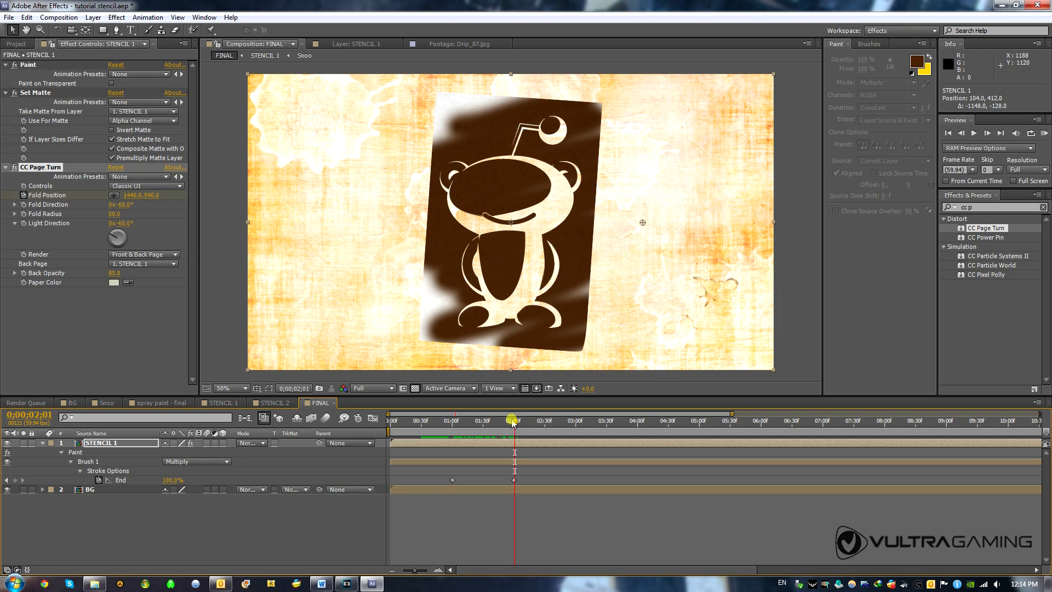
pyautogui.click(104, 442)
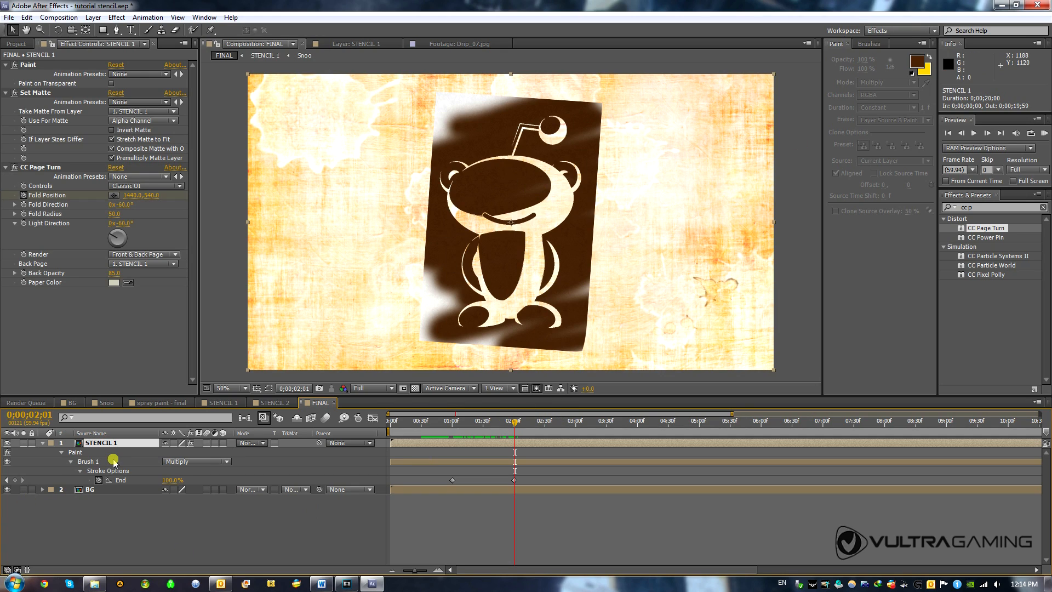
pyautogui.press('u')
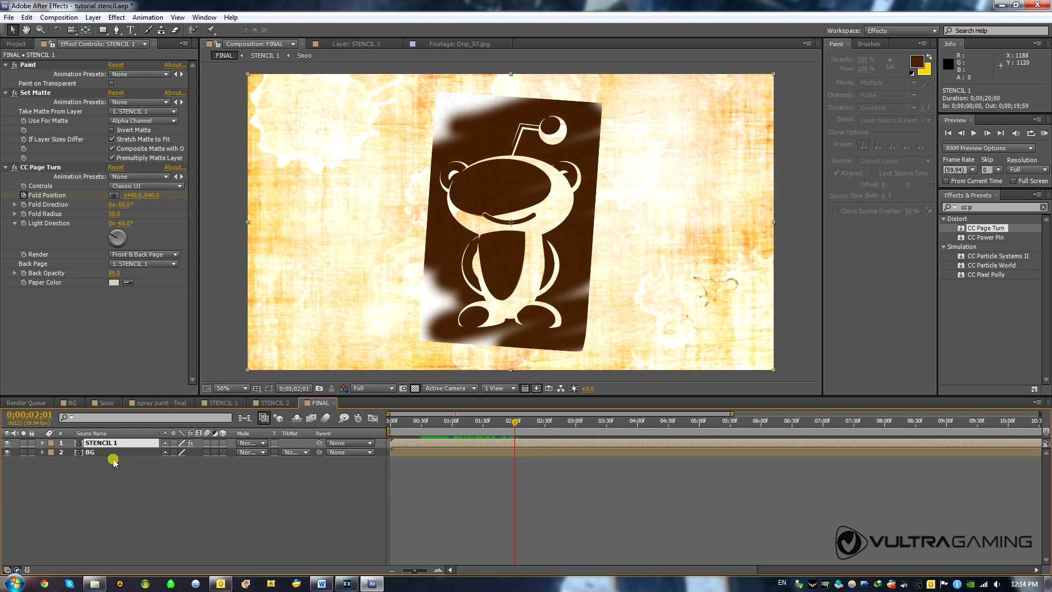
pyautogui.press('u')
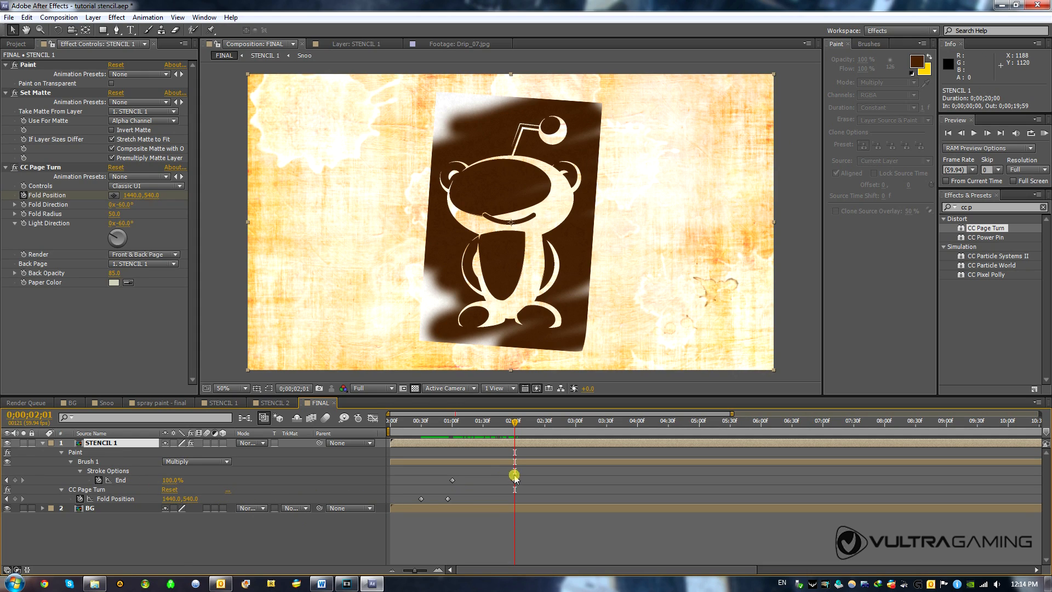
pyautogui.click(6, 498)
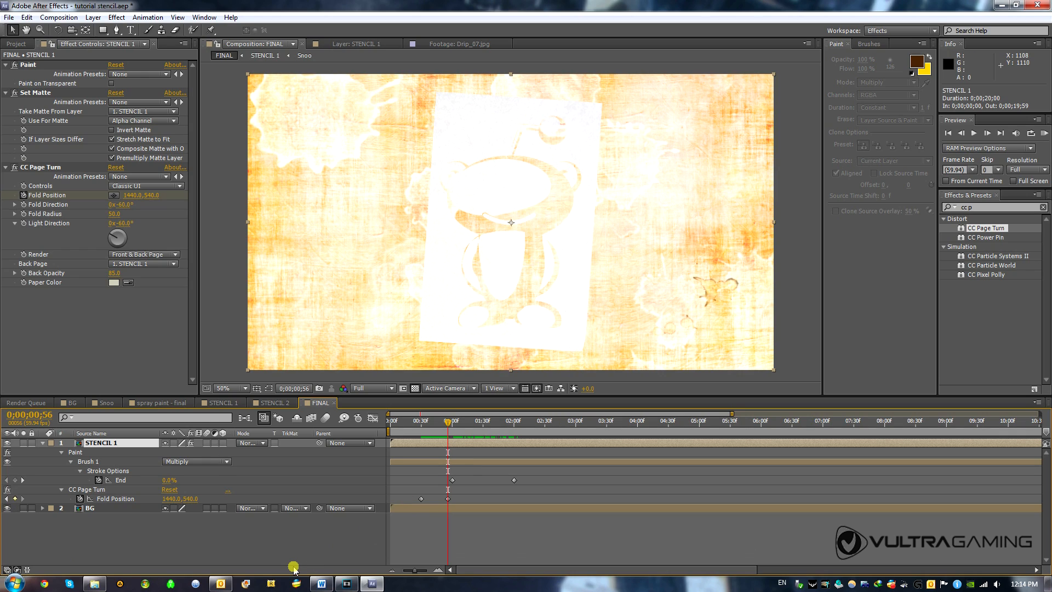
pyautogui.moveTo(171, 499); pyautogui.dragTo(198, 502)
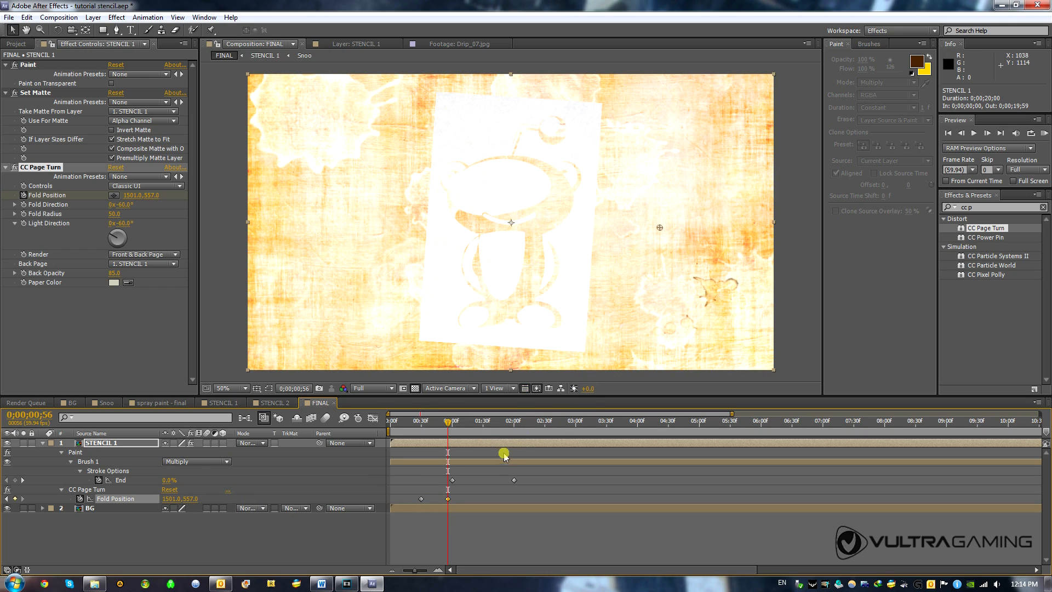
# Step: At 0;00;02;06, add a Fold Position keyframe with the current value and start keyframing Fold Direction
pyautogui.moveTo(449, 424); pyautogui.dragTo(520, 429)
pyautogui.click(514, 481)
pyautogui.click(514, 480)
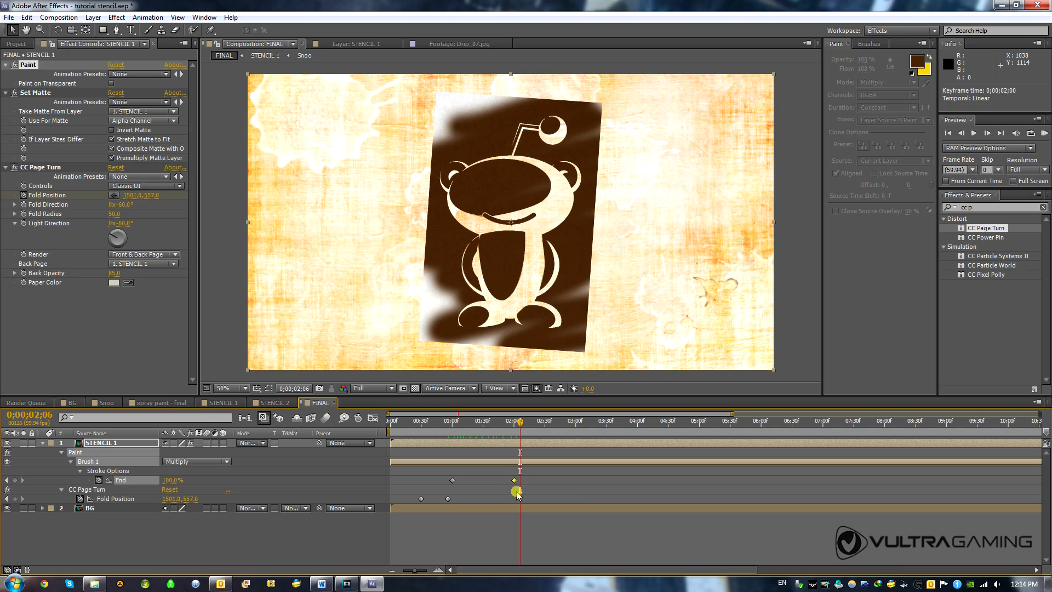
pyautogui.click(12, 498)
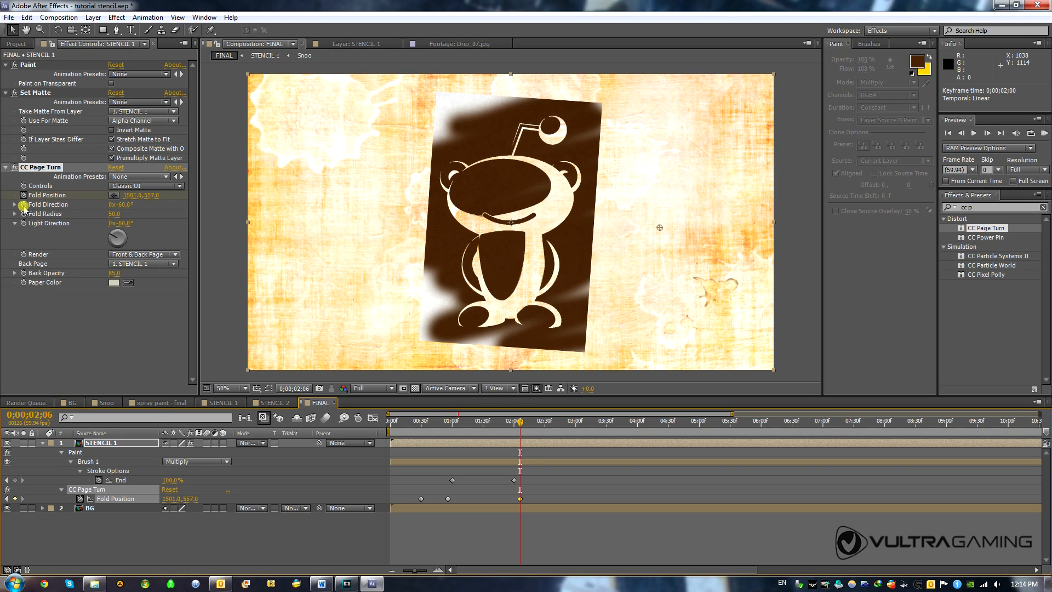
pyautogui.click(23, 207)
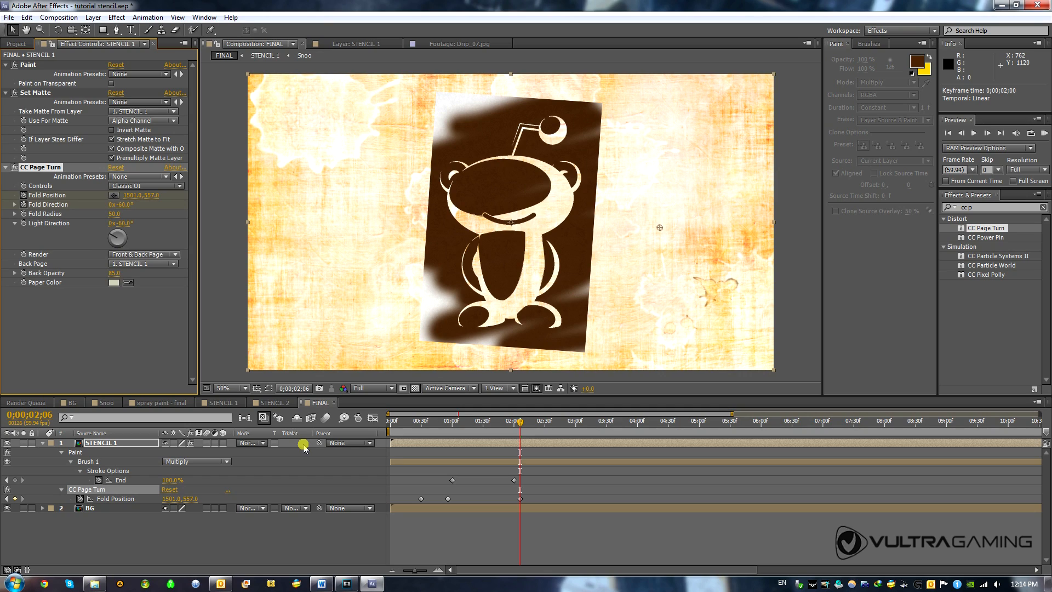
# Step: At 0;00;02;07, set CC Page Turn's Fold Direction to -284° and move its Fold Position to about 586, 835
pyautogui.press('pagedown')
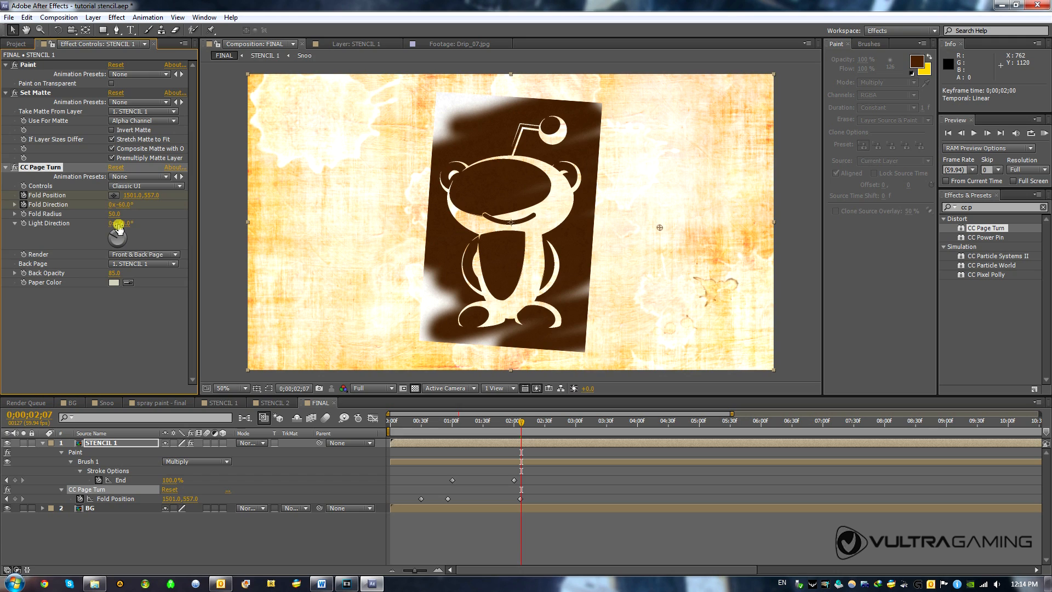
pyautogui.moveTo(113, 204); pyautogui.dragTo(24, 228)
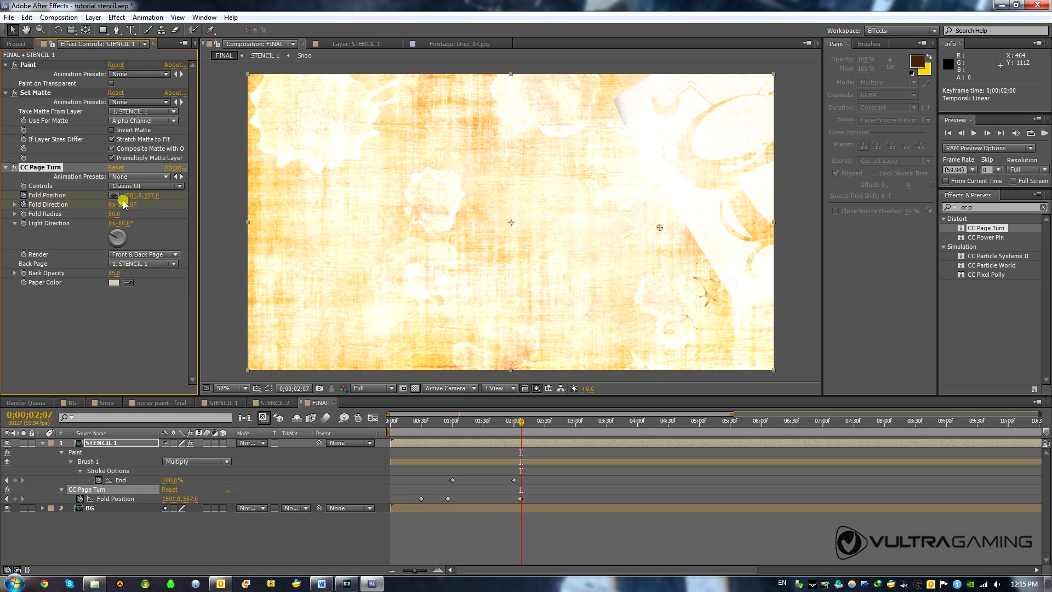
pyautogui.moveTo(131, 203); pyautogui.dragTo(29, 212)
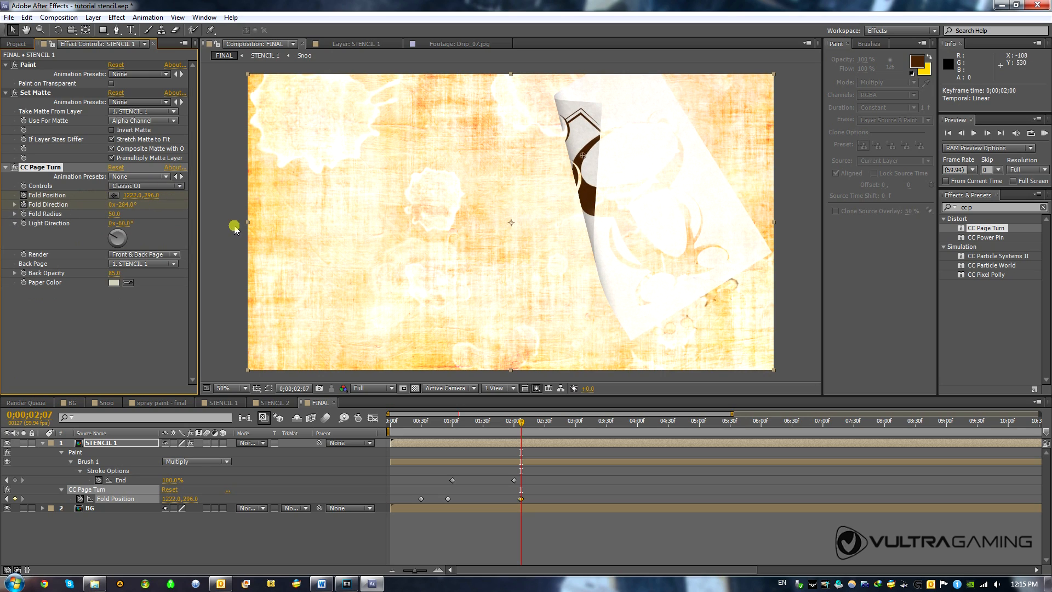
pyautogui.press(',')
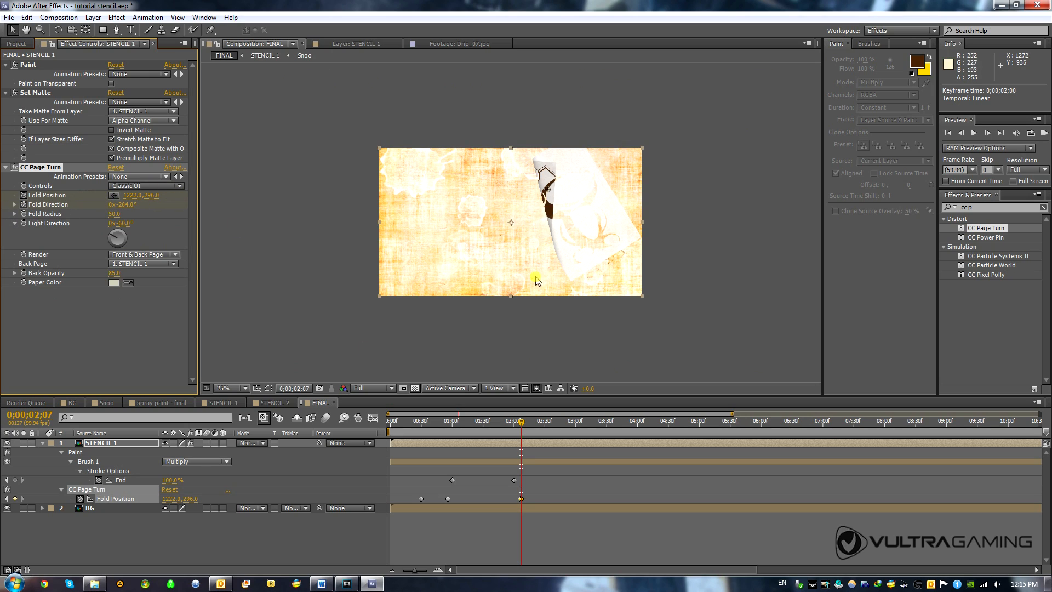
pyautogui.moveTo(149, 196); pyautogui.dragTo(392, 233)
pyautogui.moveTo(545, 249); pyautogui.dragTo(457, 265)
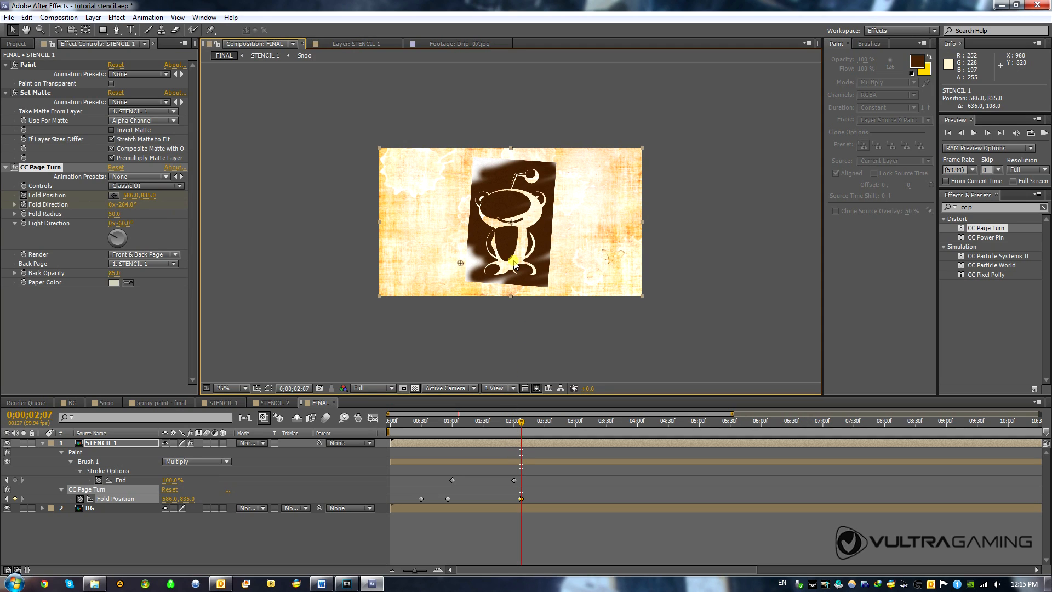
# Step: At 0;00;02;34, move the Fold Position to about 1790, 439 to peel the stencil completely away
pyautogui.scroll(2, 264, 285)
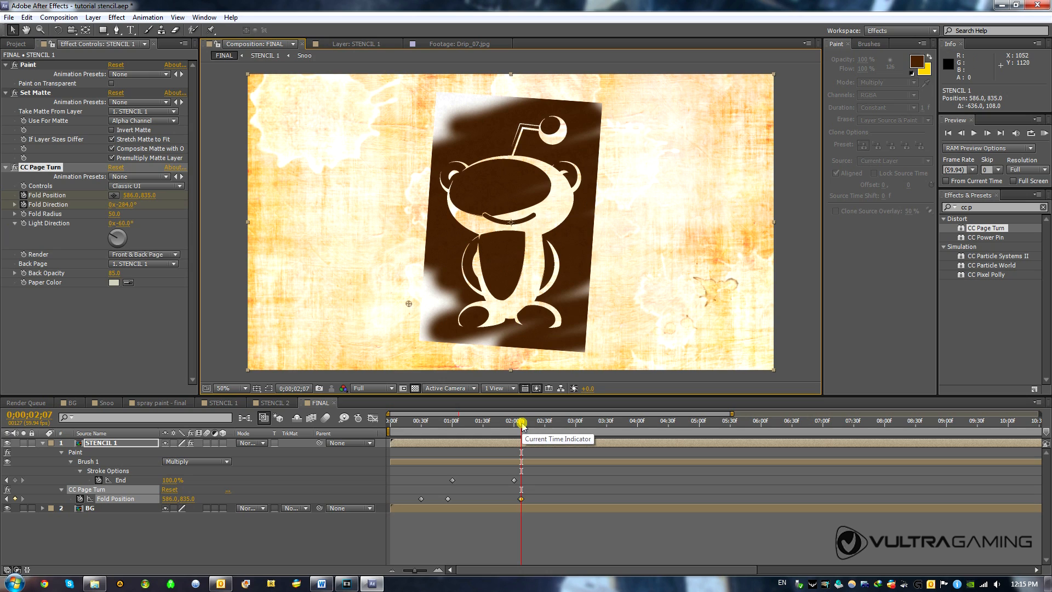
pyautogui.moveTo(521, 425); pyautogui.dragTo(519, 449)
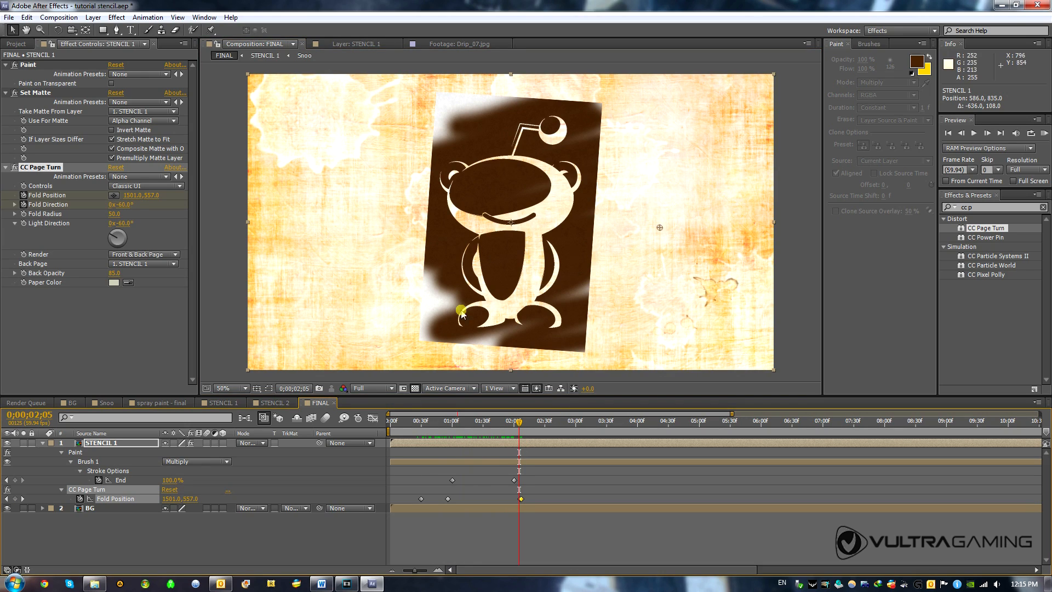
pyautogui.moveTo(519, 422); pyautogui.dragTo(522, 425)
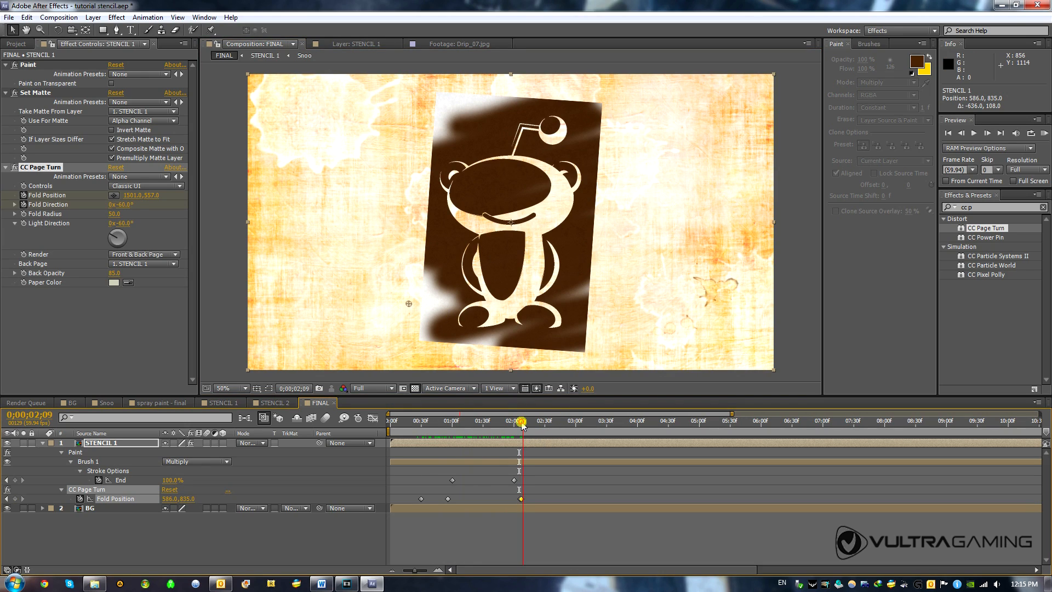
pyautogui.moveTo(522, 425); pyautogui.dragTo(549, 492)
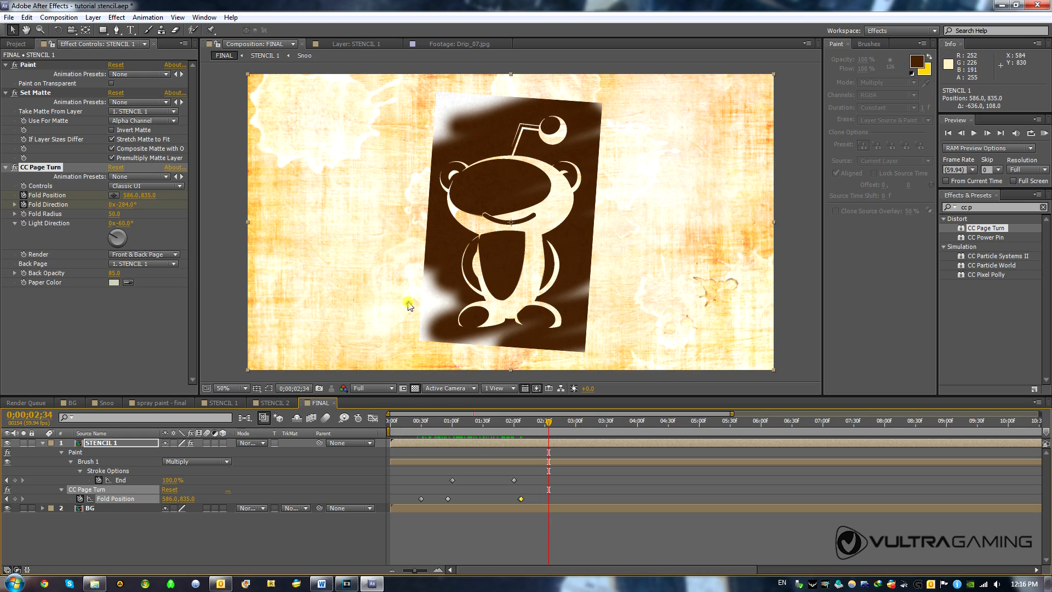
pyautogui.moveTo(408, 302); pyautogui.dragTo(738, 195)
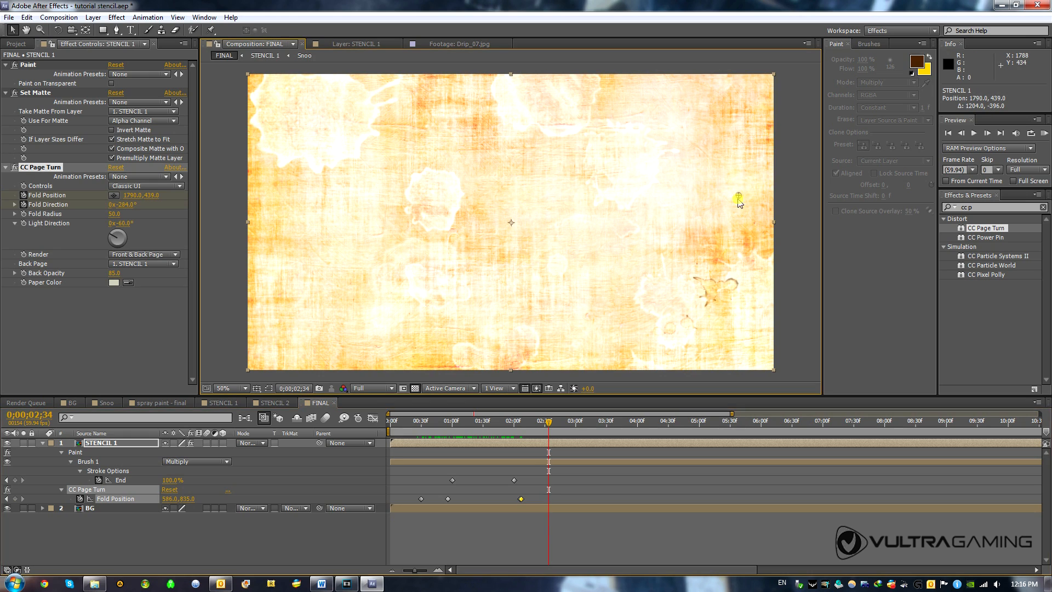
# Step: Scrub through the first two and a half seconds to review the stencil's unfolding, painting and peeling animation
pyautogui.click(405, 423)
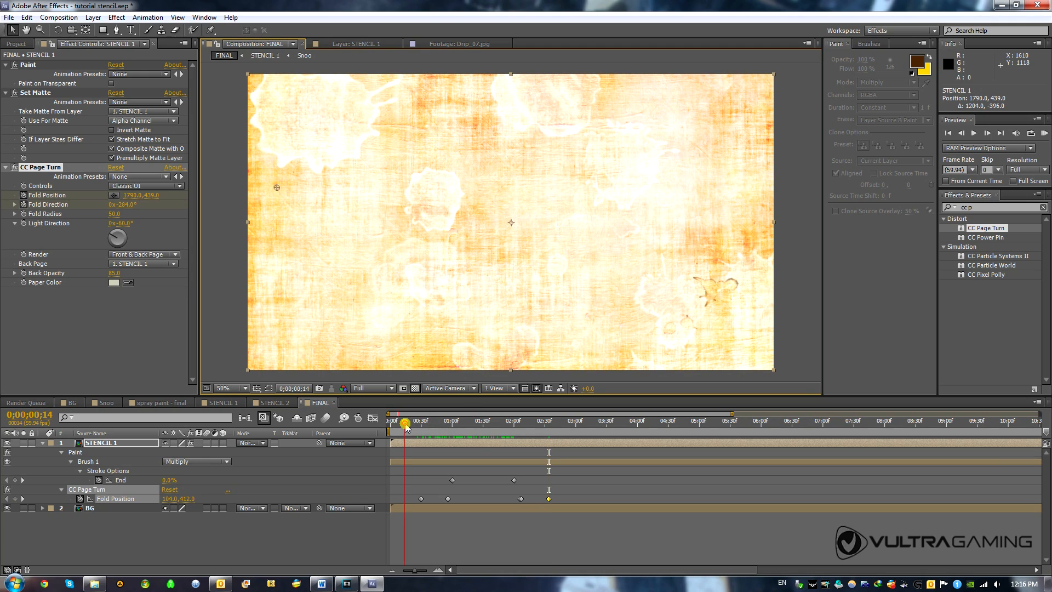
pyautogui.moveTo(405, 423); pyautogui.dragTo(552, 453)
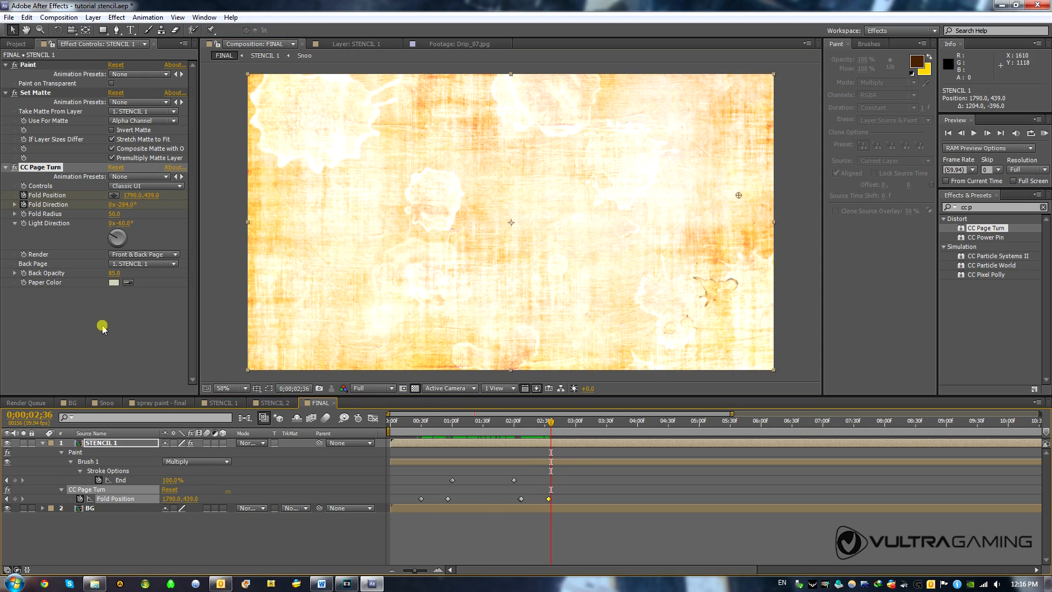
pyautogui.moveTo(408, 422); pyautogui.dragTo(491, 433)
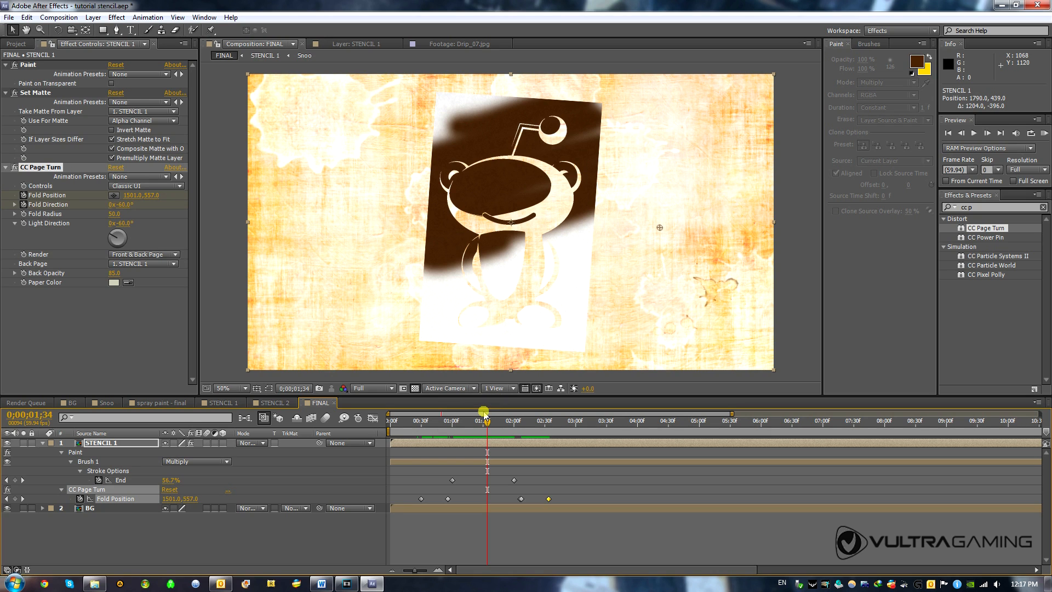
pyautogui.moveTo(410, 421); pyautogui.dragTo(531, 453)
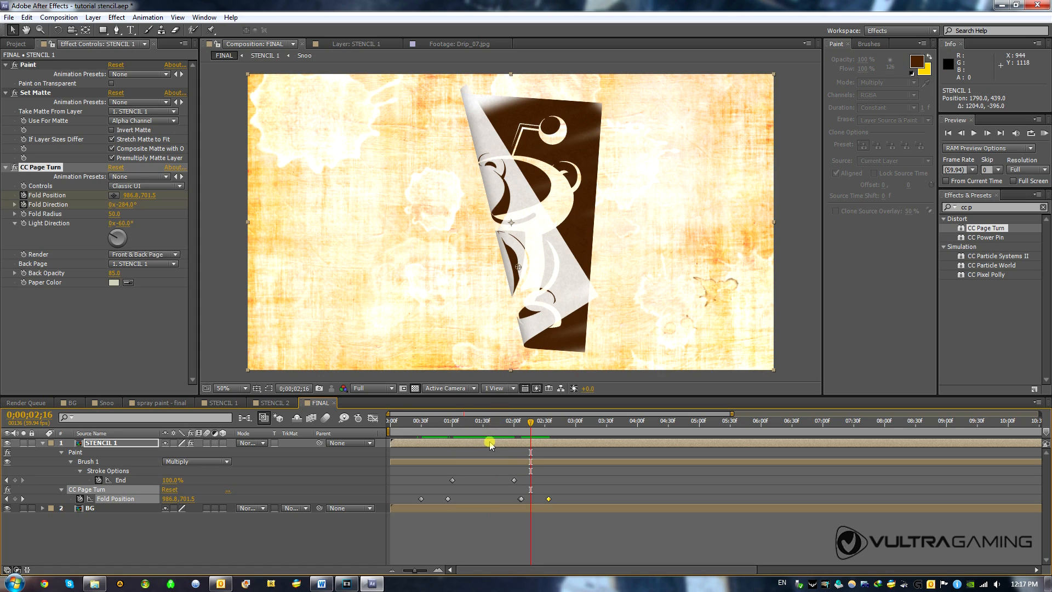
pyautogui.moveTo(405, 430); pyautogui.dragTo(516, 436)
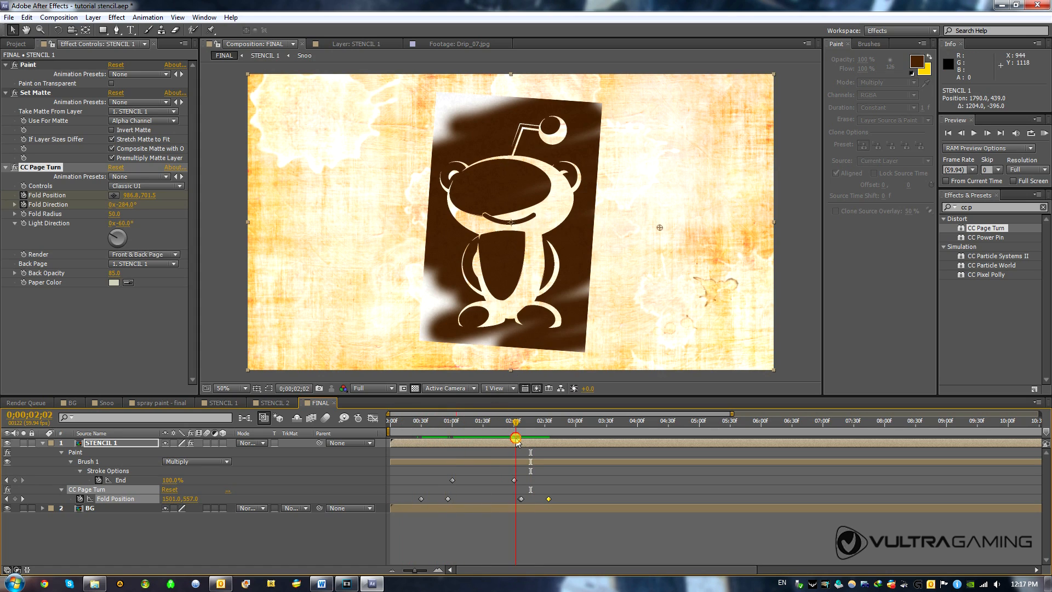
pyautogui.click(117, 442)
pyautogui.moveTo(418, 428); pyautogui.dragTo(488, 426)
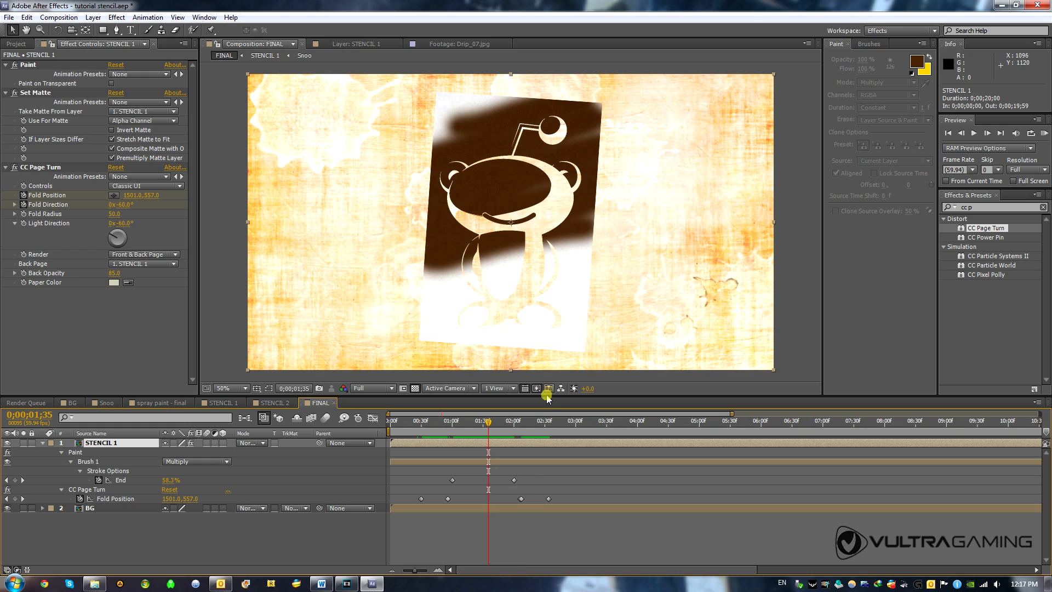
# Step: Rename the STENCIL 1 layer as STENCIL 1 TOP
pyautogui.moveTo(323, 585)
pyautogui.rightClick(97, 446)
pyautogui.click(110, 439)
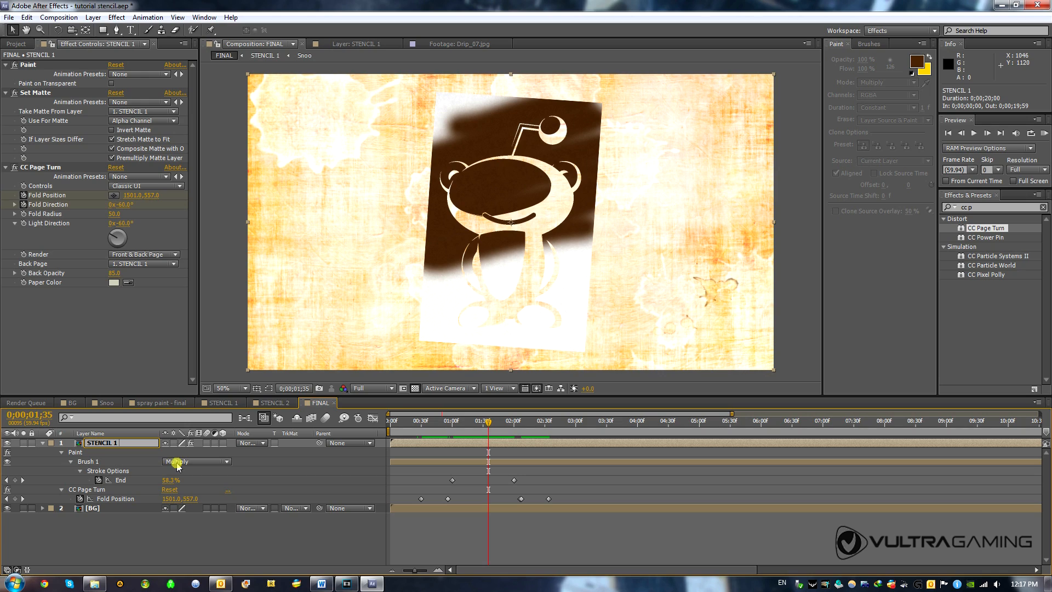
pyautogui.click(153, 541)
pyautogui.click(109, 443)
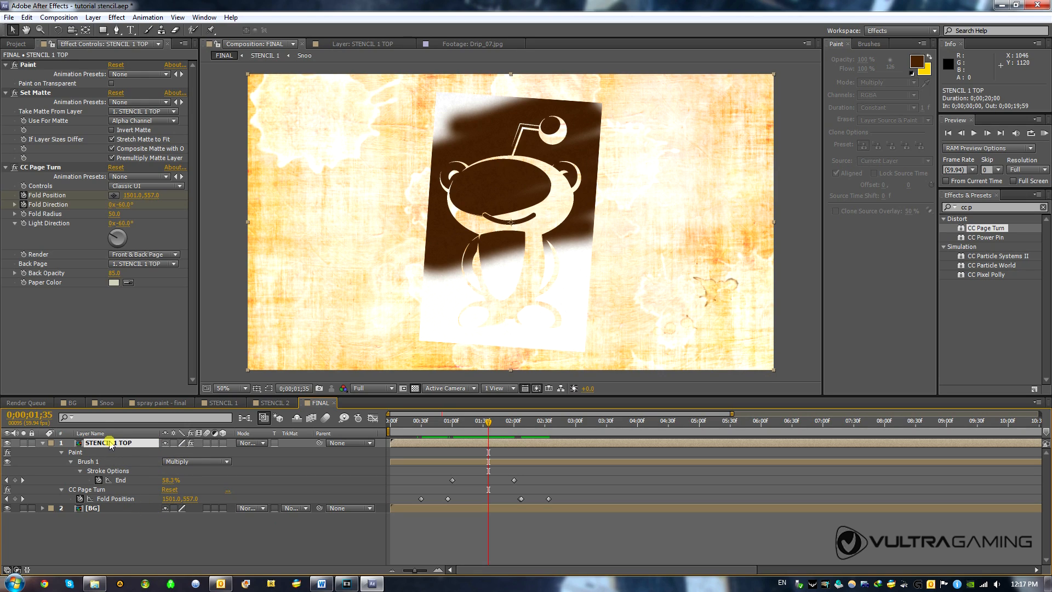
# Step: Duplicate the STENCIL 1 TOP layer and rename the copy STENCIL 1 BOTTOM
pyautogui.hotkey('ctrl', 'd')
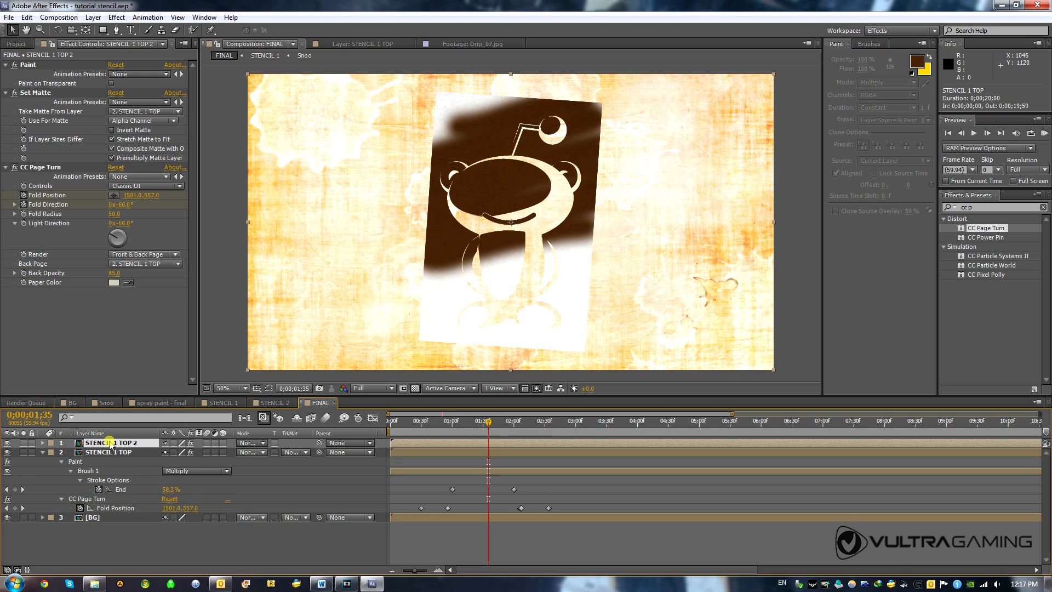
pyautogui.rightClick(109, 444)
pyautogui.click(126, 437)
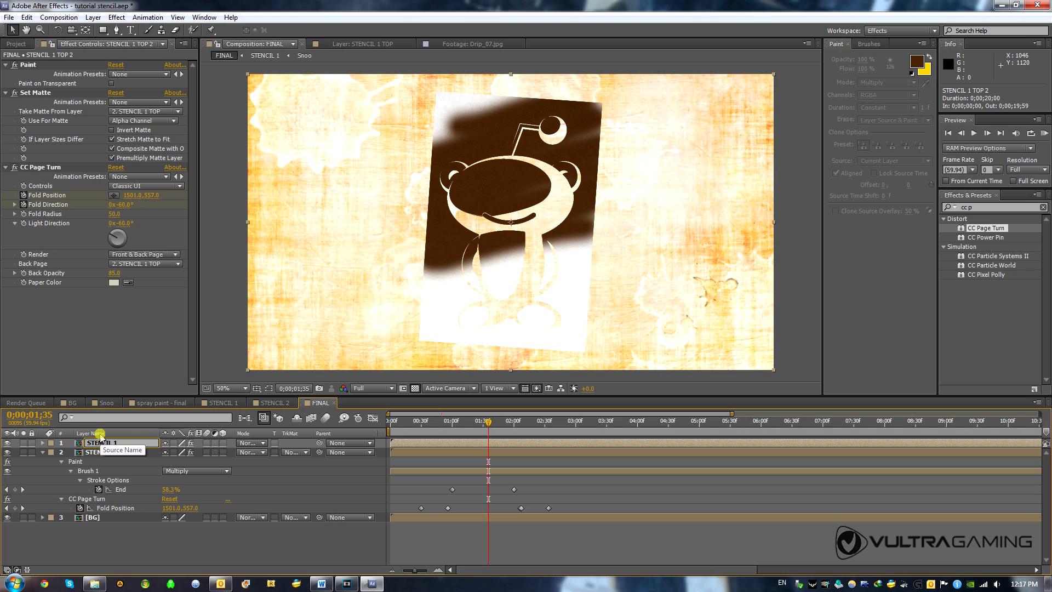
pyautogui.write('STENCIL 1 BOTTOM')
pyautogui.press('Return')
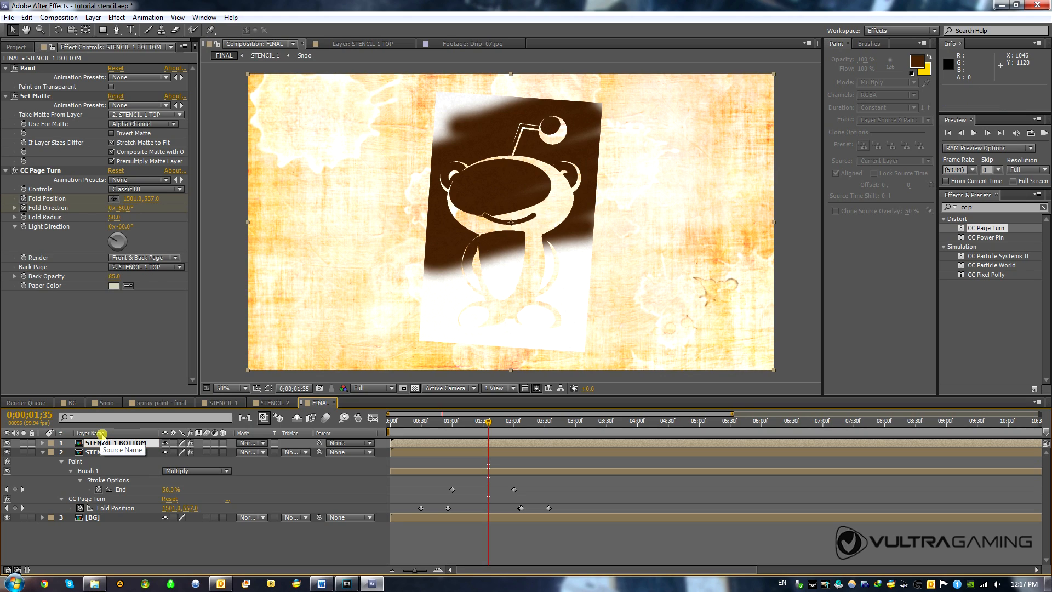
# Step: Collapse the original stencil layer's properties and move STENCIL 1 BOTTOM beneath STENCIL 1 TOP
pyautogui.click(44, 452)
pyautogui.moveTo(97, 443); pyautogui.dragTo(118, 454)
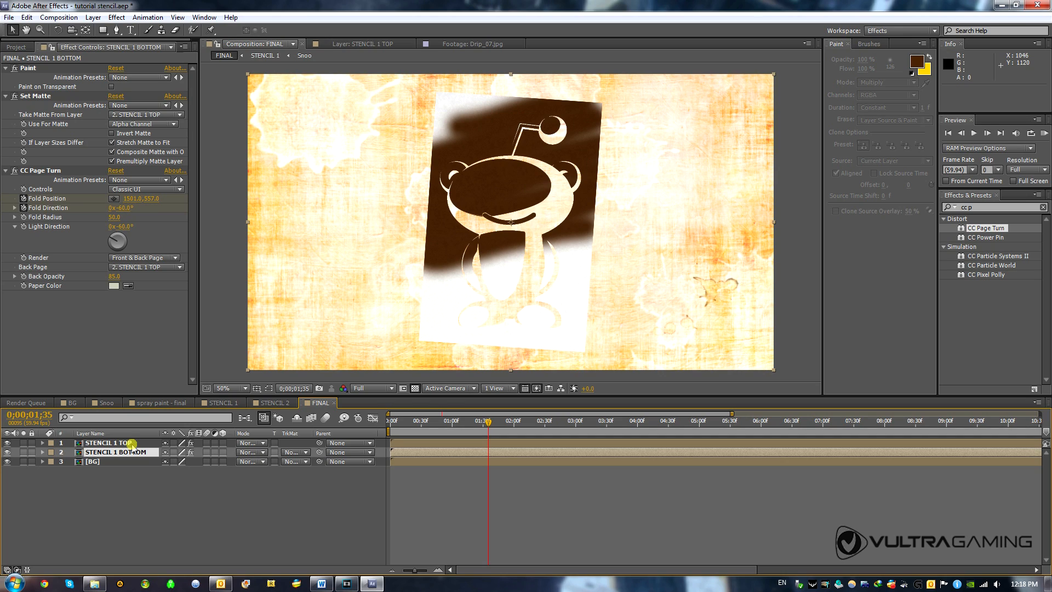
pyautogui.click(104, 442)
# Step: On STENCIL 1 BOTTOM, delete the CC Page Turn effect and turn on Invert Matte in Set Matte
pyautogui.click(114, 453)
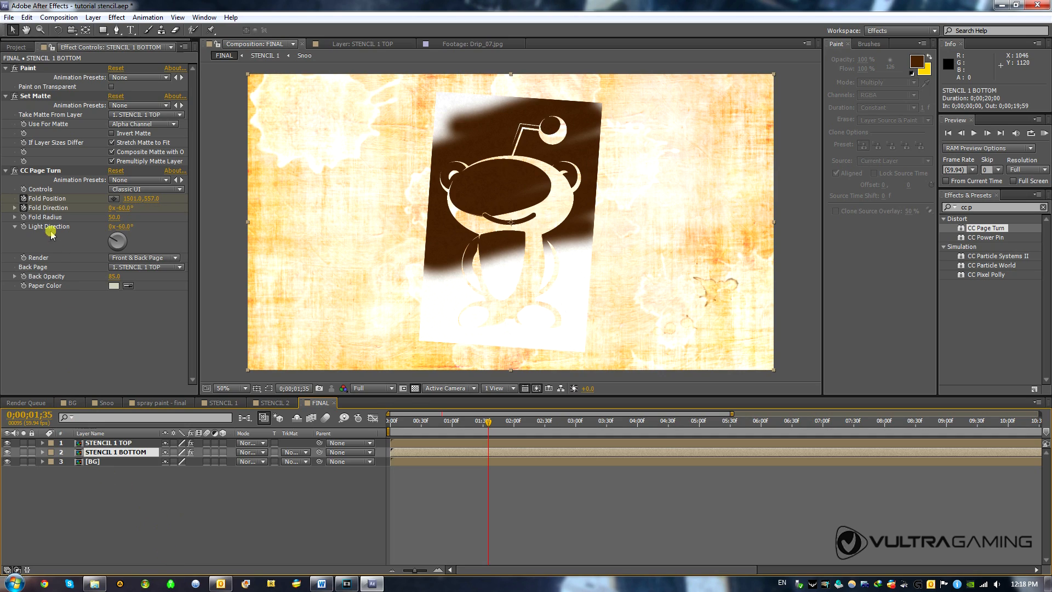
pyautogui.click(33, 172)
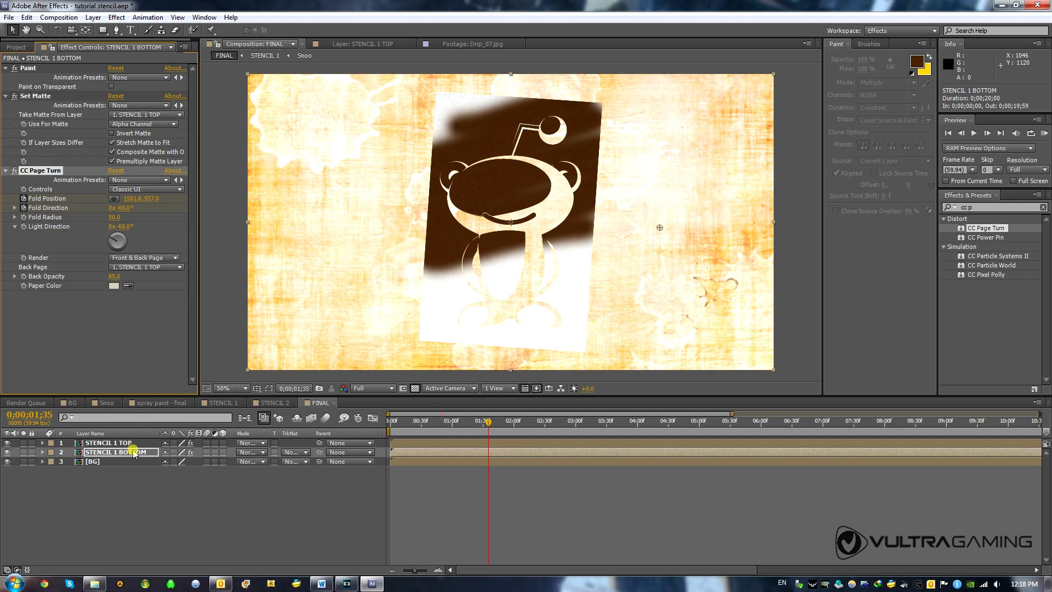
pyautogui.press('Delete')
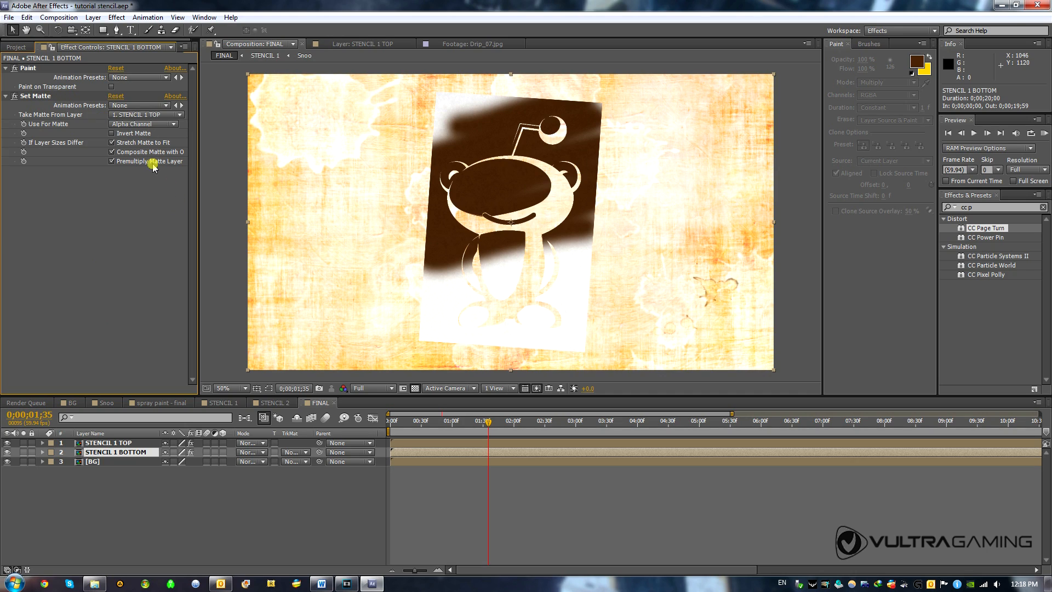
pyautogui.click(144, 134)
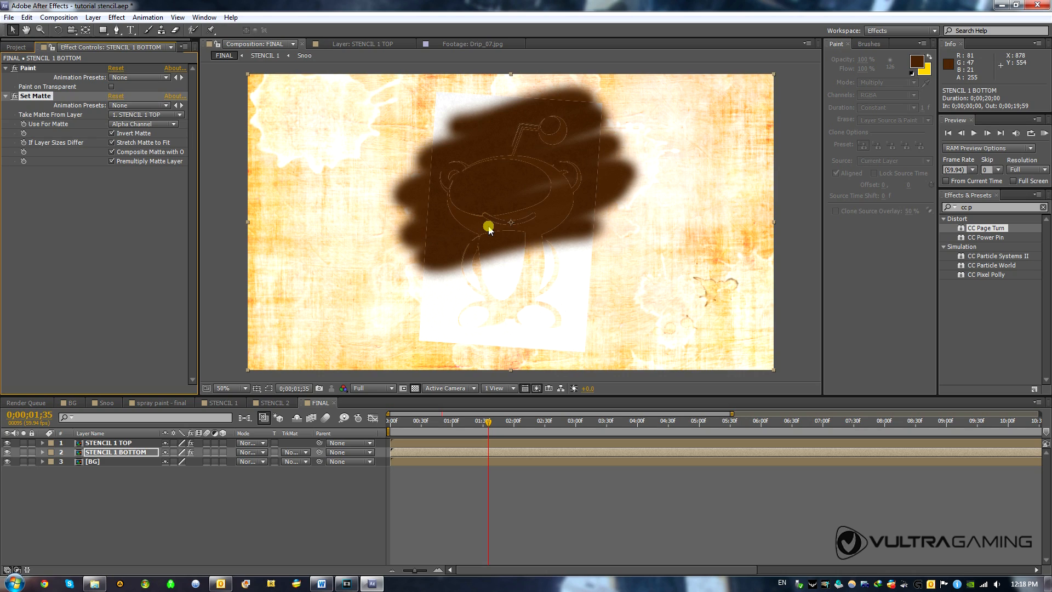
# Step: Scrub between 0;00;00;40 and 0;00;02;08 to compare the behaviour of the top and bottom stencil layers
pyautogui.click(116, 444)
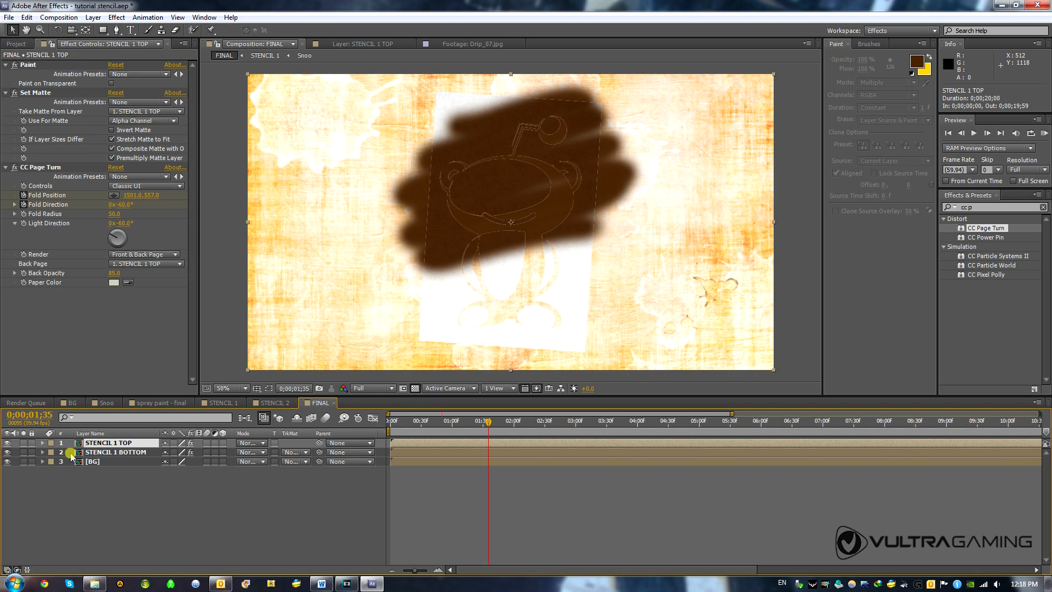
pyautogui.moveTo(488, 422); pyautogui.dragTo(431, 423)
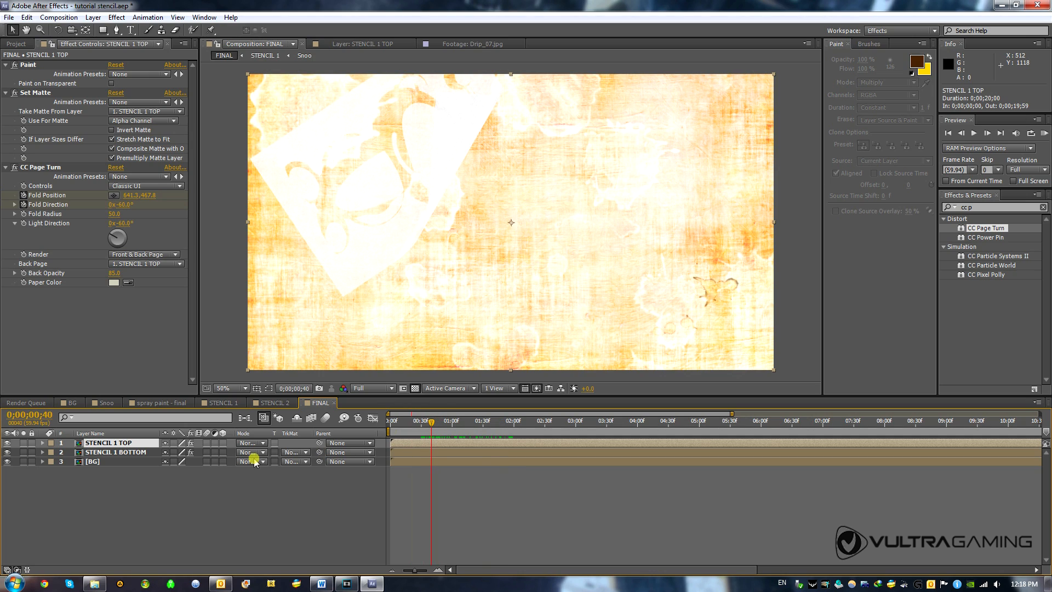
pyautogui.click(102, 453)
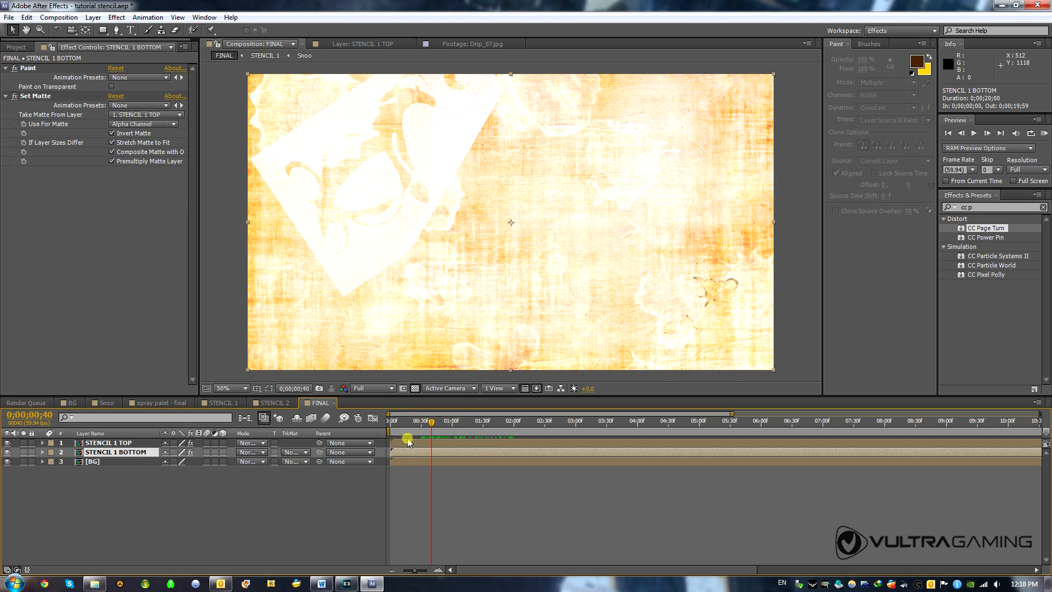
pyautogui.moveTo(435, 424)
pyautogui.mouseDown()
pyautogui.moveTo(419, 423)
pyautogui.moveTo(491, 428)
pyautogui.moveTo(458, 429)
pyautogui.mouseUp()
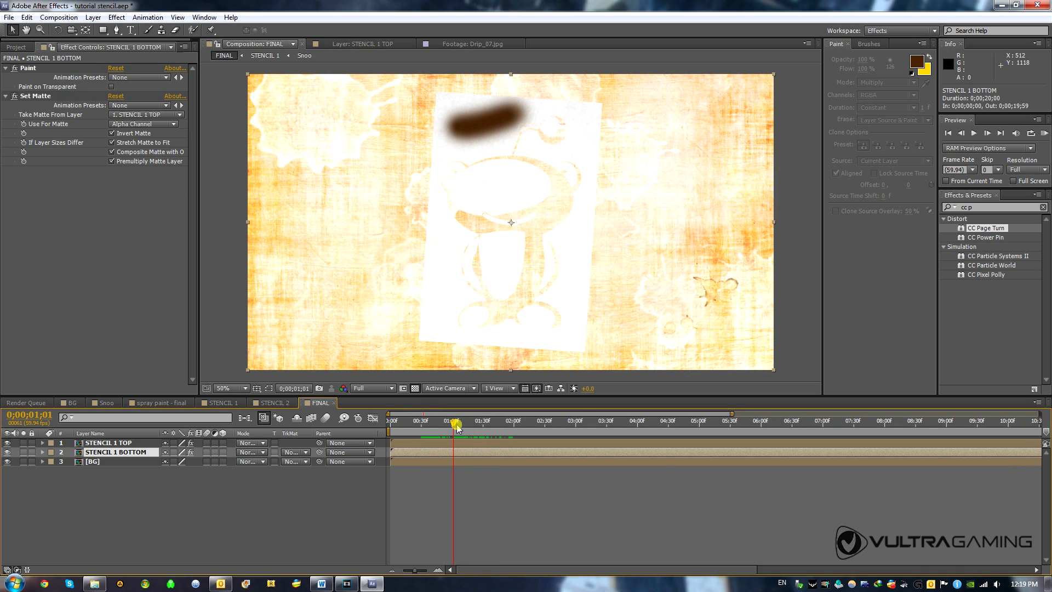
pyautogui.click(136, 443)
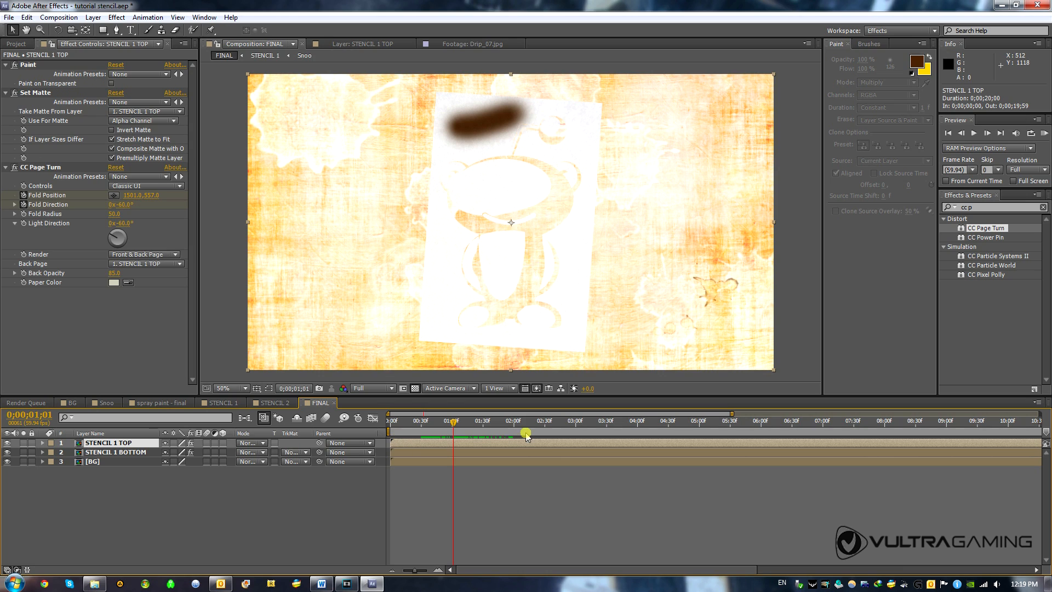
pyautogui.click(147, 452)
pyautogui.moveTo(460, 426)
pyautogui.mouseDown()
pyautogui.moveTo(423, 429)
pyautogui.moveTo(525, 438)
pyautogui.mouseUp()
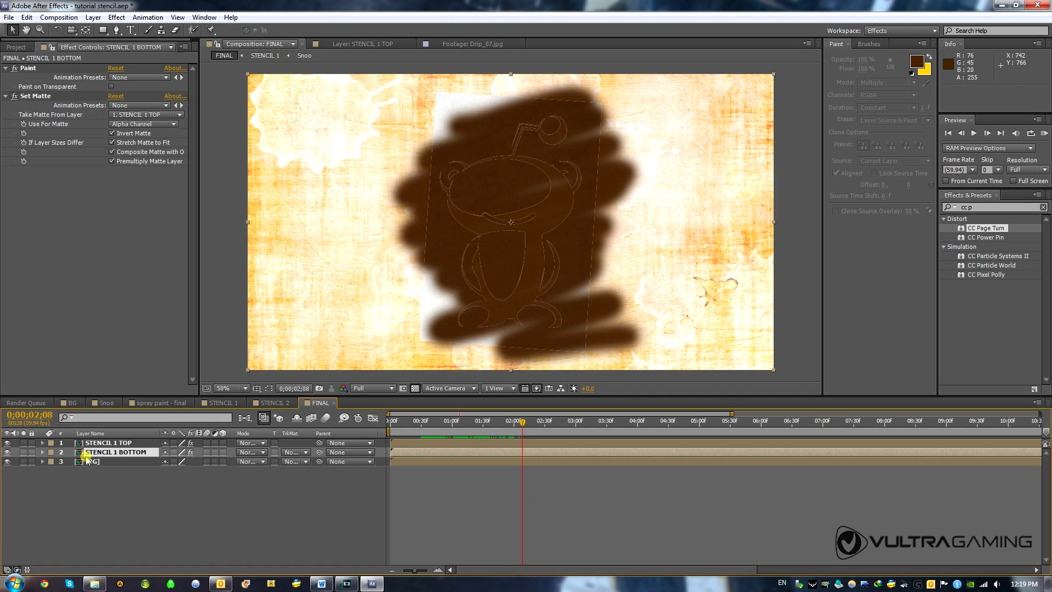
# Step: Hide STENCIL 1 TOP to inspect the paint beneath, show it again, and scrub through the peel to 0;00;02;35
pyautogui.click(7, 443)
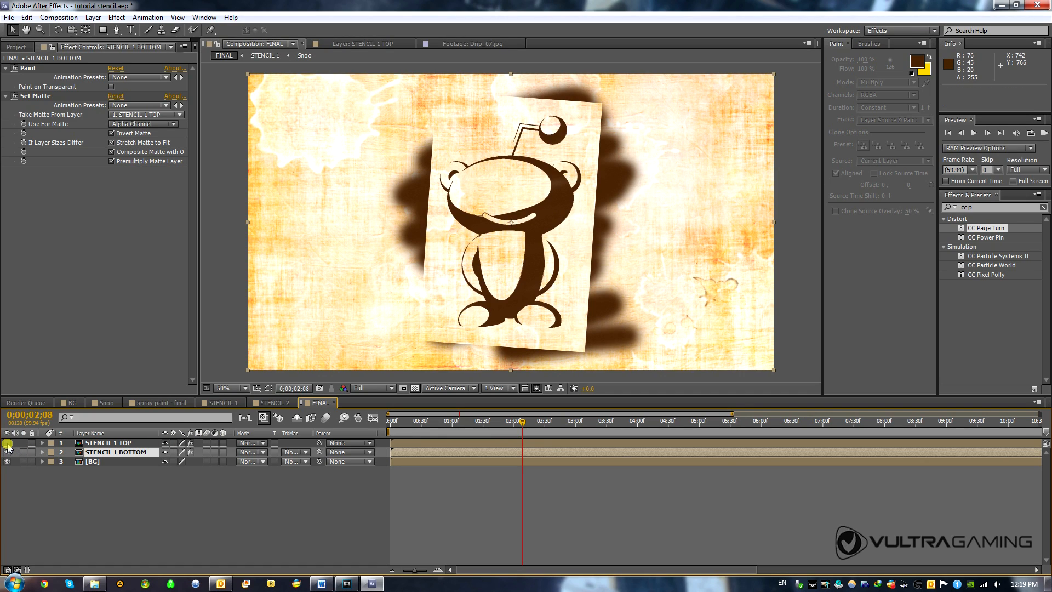
pyautogui.click(97, 443)
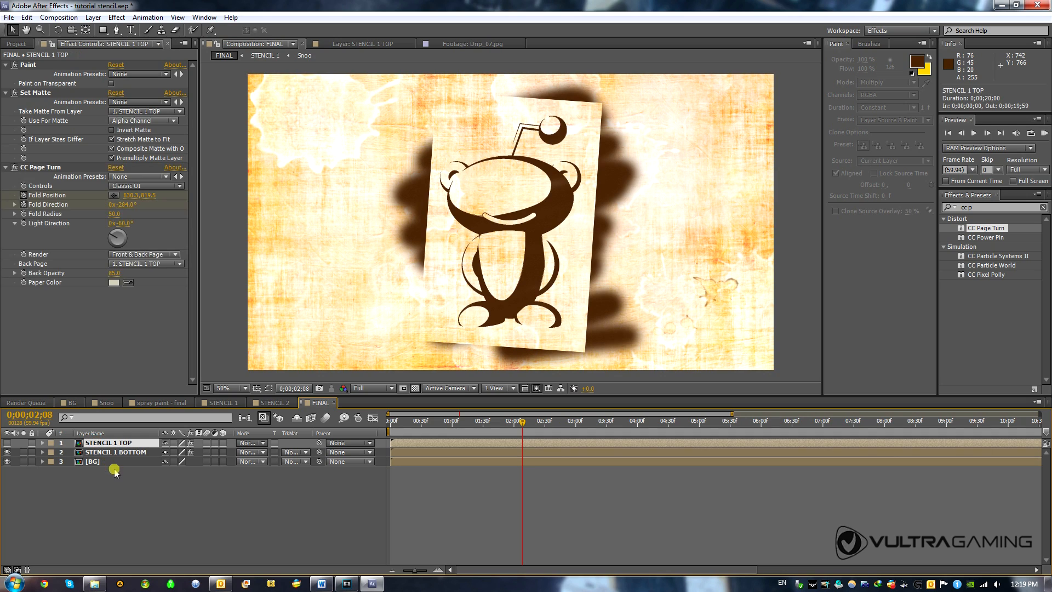
pyautogui.click(111, 453)
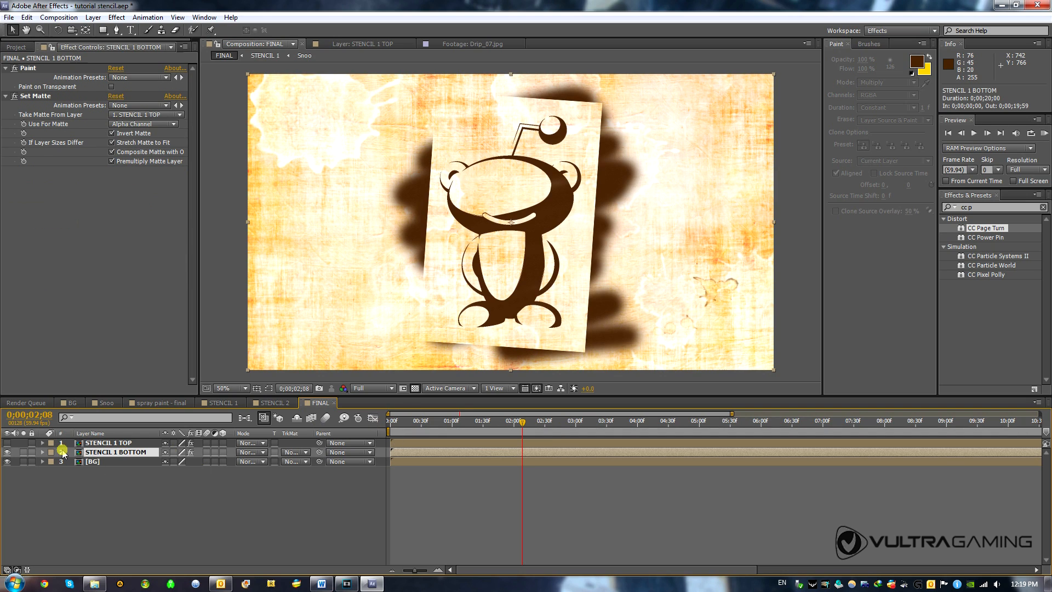
pyautogui.moveTo(455, 422); pyautogui.dragTo(513, 425)
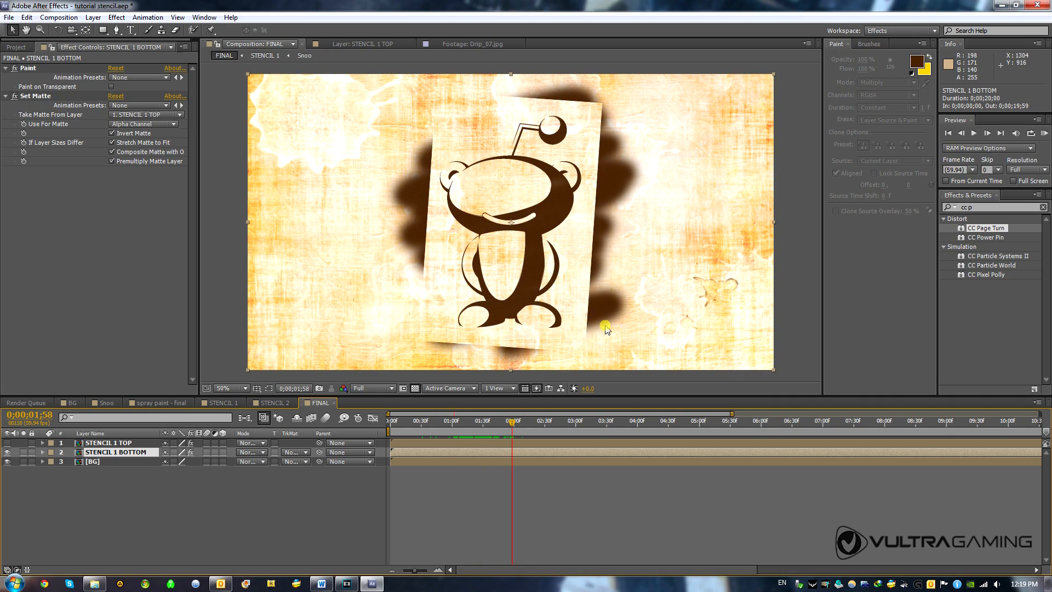
pyautogui.moveTo(464, 418)
pyautogui.mouseDown()
pyautogui.moveTo(434, 420)
pyautogui.moveTo(530, 420)
pyautogui.moveTo(413, 423)
pyautogui.moveTo(533, 436)
pyautogui.mouseUp()
pyautogui.click(28, 452)
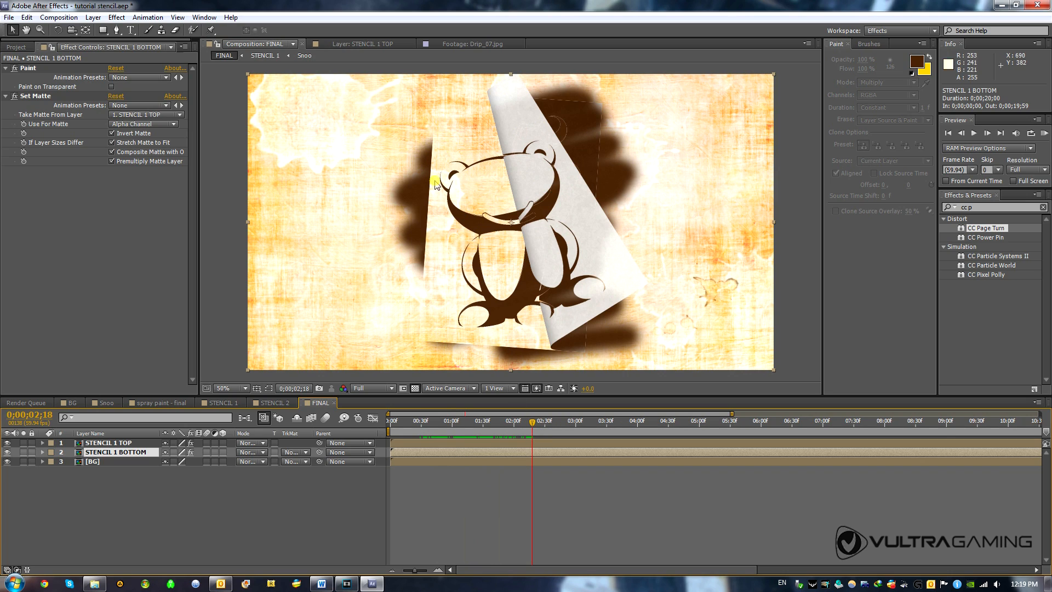
pyautogui.moveTo(449, 426); pyautogui.dragTo(549, 431)
pyautogui.click(569, 96)
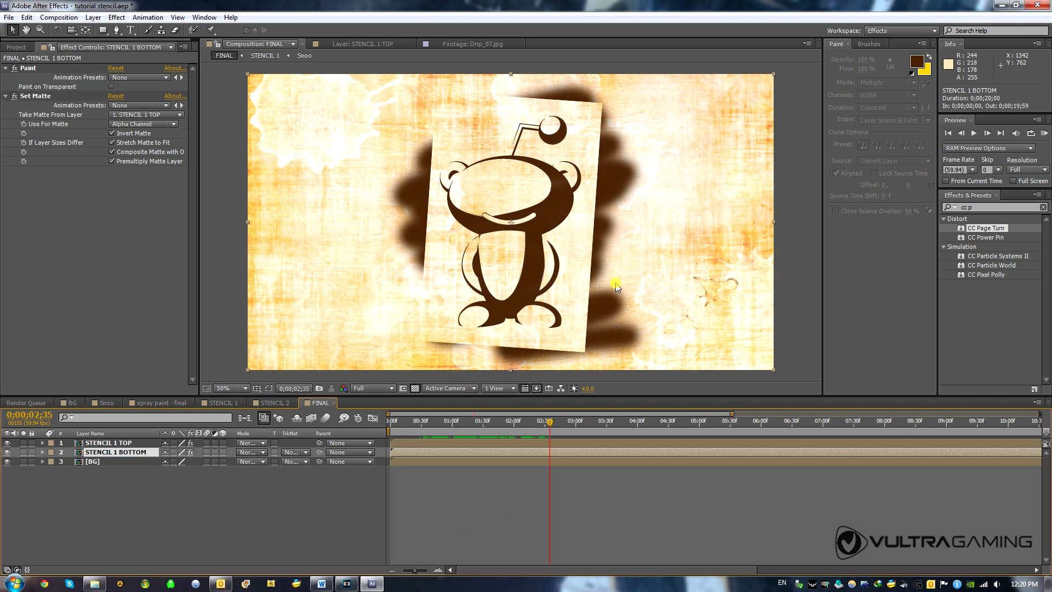
# Step: Find the Roughen Edges effect and apply it to STENCIL 1 BOTTOM after Set Matte
pyautogui.moveTo(455, 396); pyautogui.dragTo(455, 430)
pyautogui.click(236, 422)
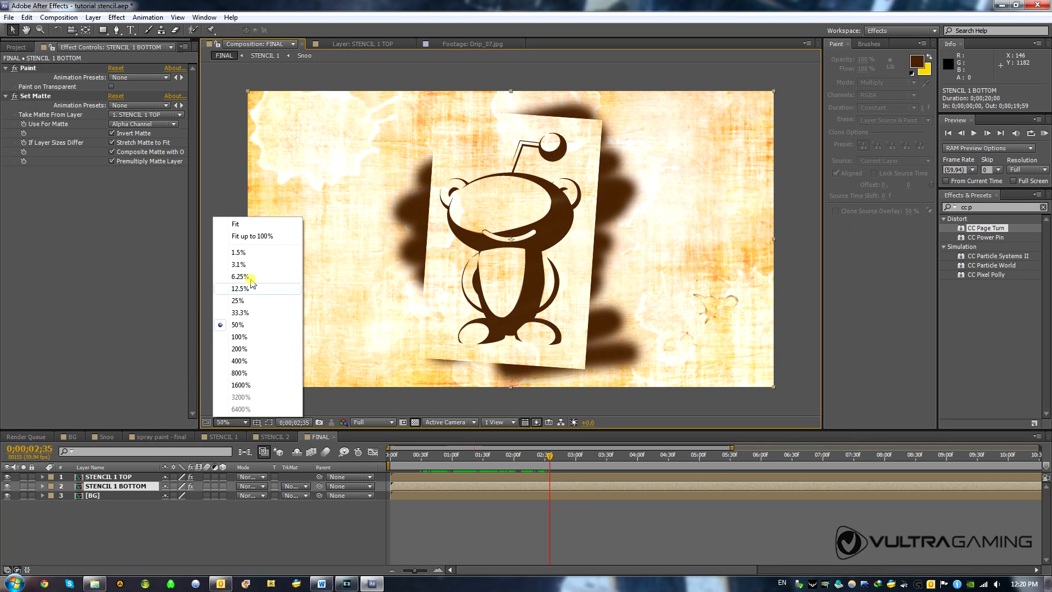
pyautogui.click(251, 236)
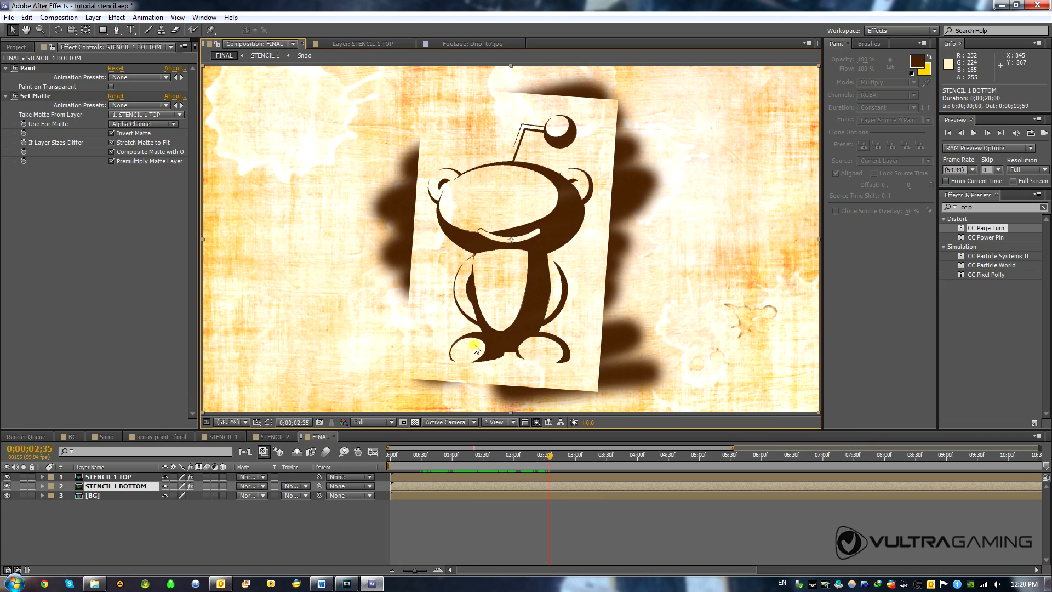
pyautogui.click(980, 207)
pyautogui.write('ro')
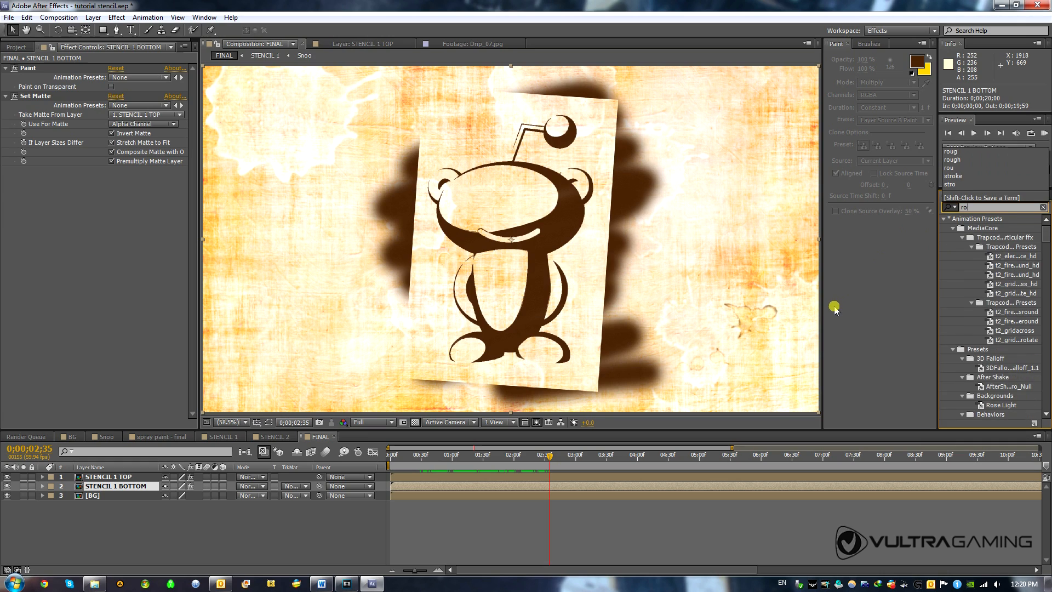
pyautogui.write('ugh')
pyautogui.moveTo(981, 274); pyautogui.dragTo(116, 273)
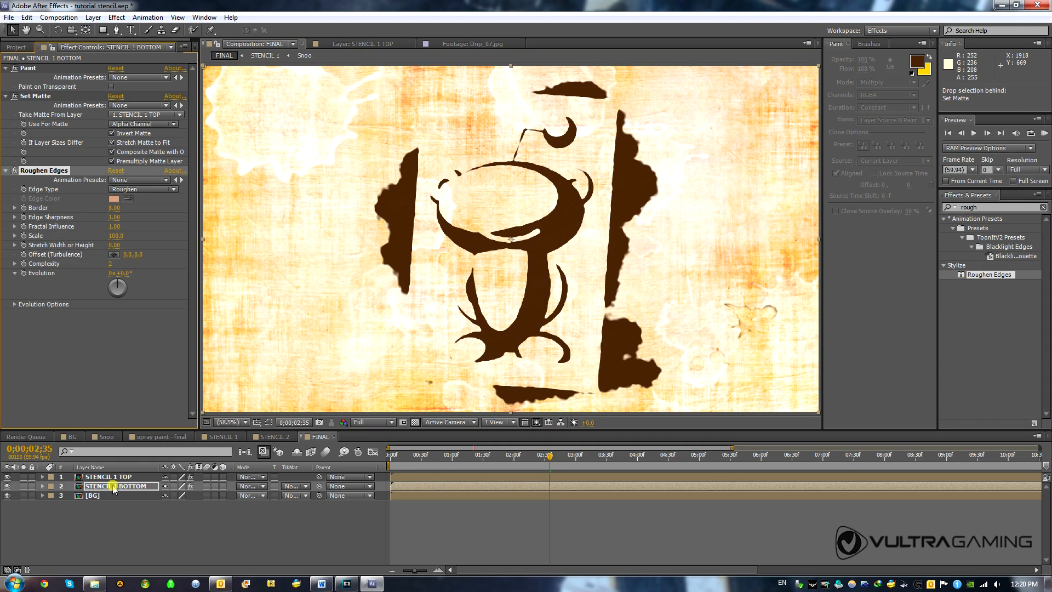
# Step: Set Roughen Edges' Scale to 10 and Border to 1.80, and check the paint edges up close
pyautogui.moveTo(119, 236); pyautogui.dragTo(47, 237)
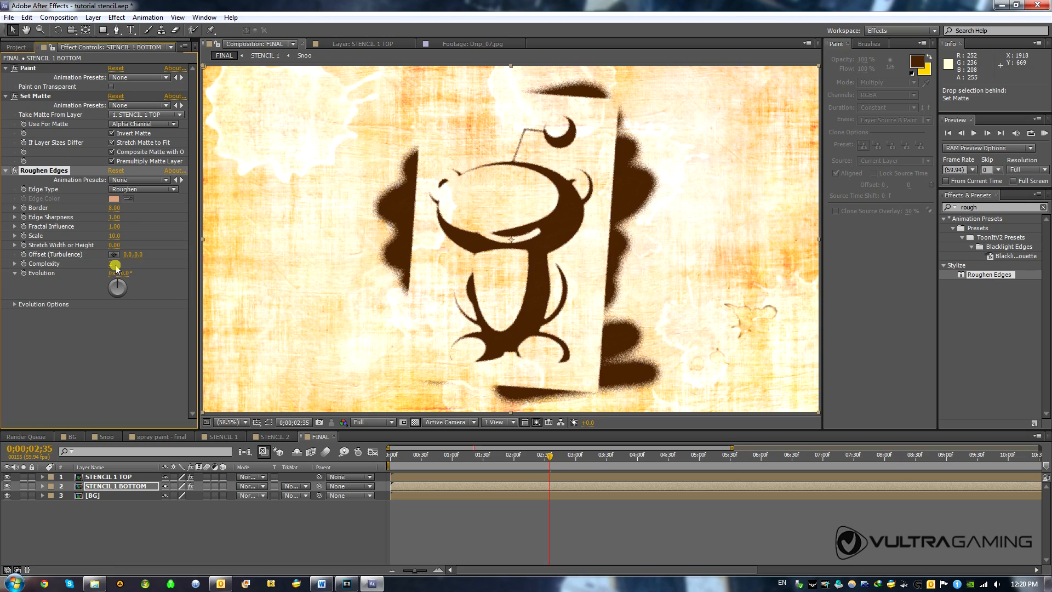
pyautogui.moveTo(111, 208); pyautogui.dragTo(91, 212)
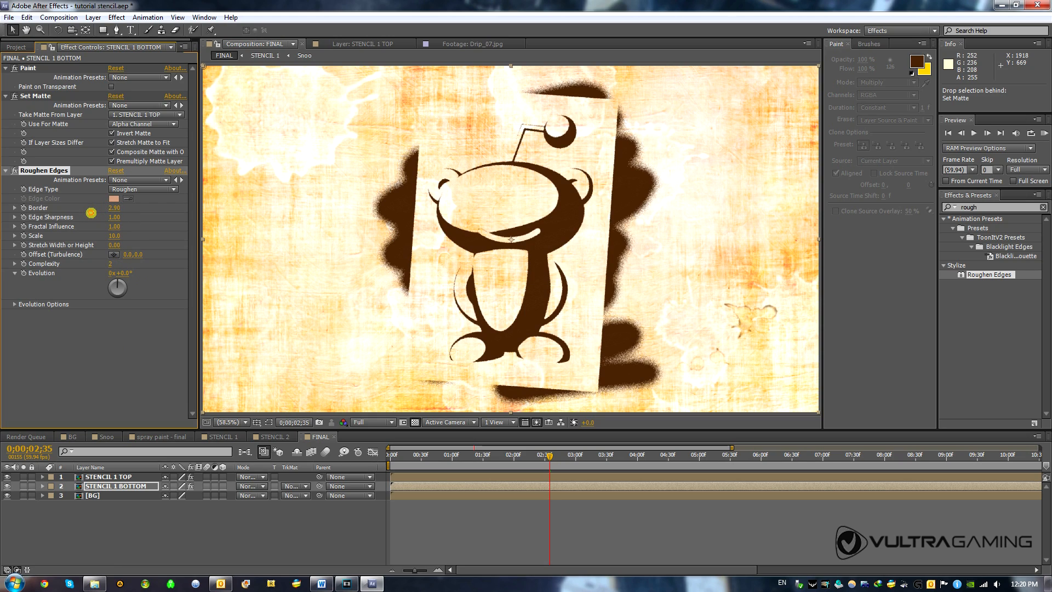
pyautogui.moveTo(91, 212); pyautogui.dragTo(82, 212)
pyautogui.scroll(2, 405, 241)
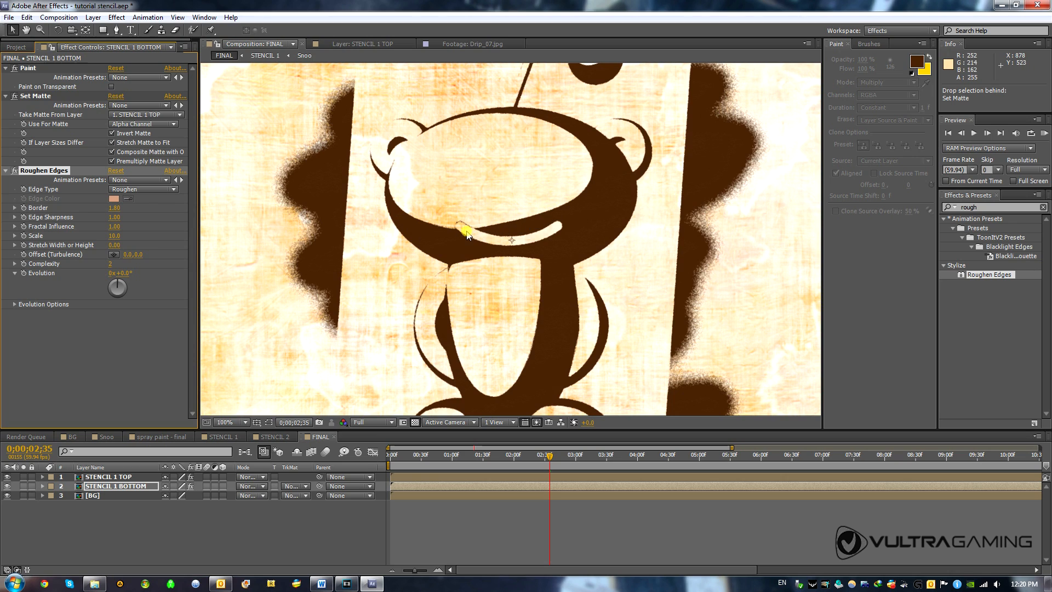
pyautogui.press(',')
pyautogui.click(226, 423)
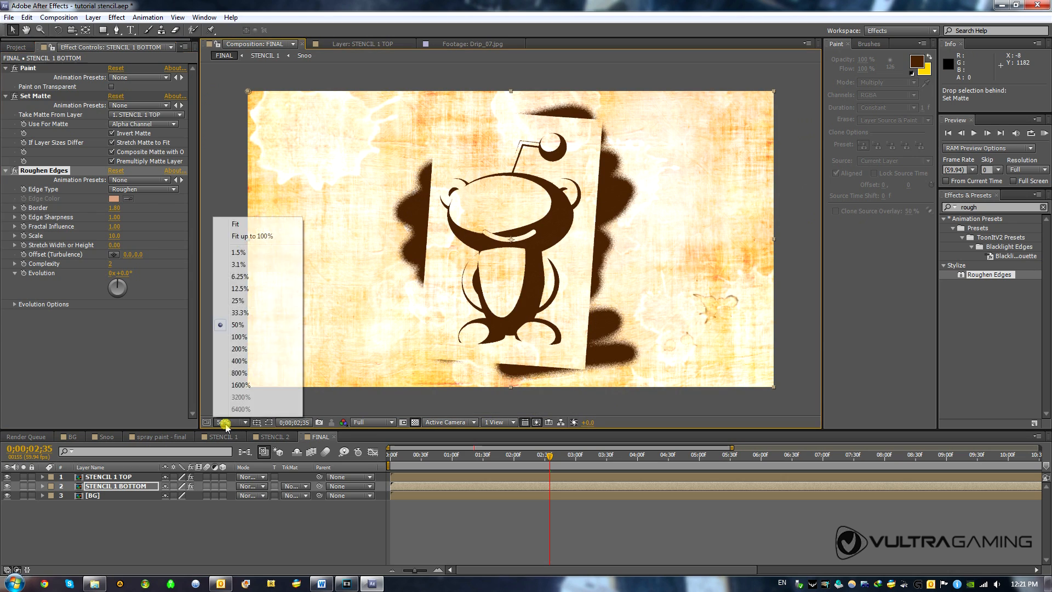
pyautogui.click(236, 236)
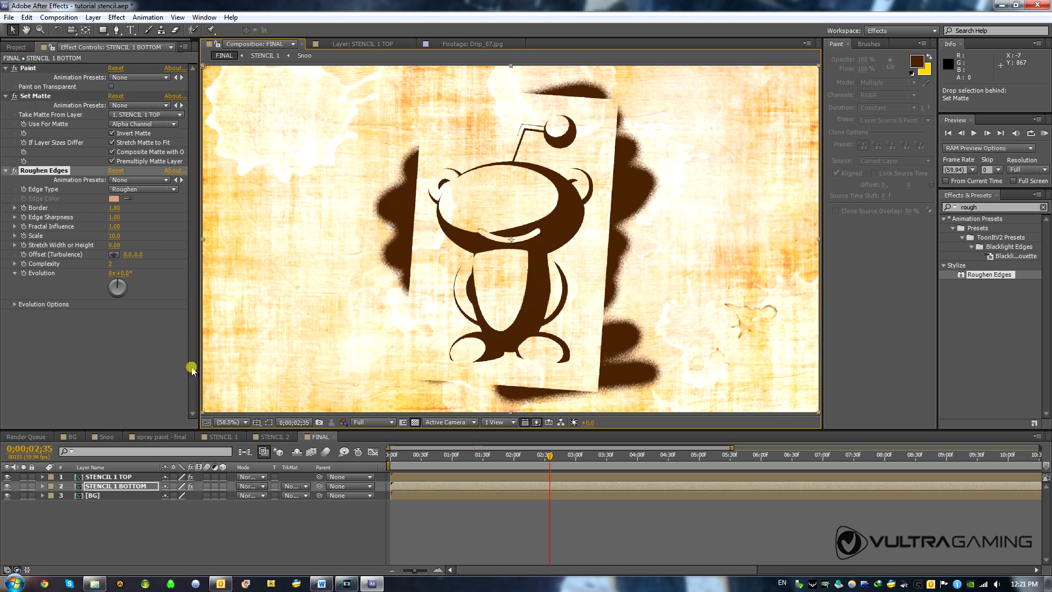
# Step: Set the Complexity of Roughen Edges to 1
pyautogui.click(111, 263)
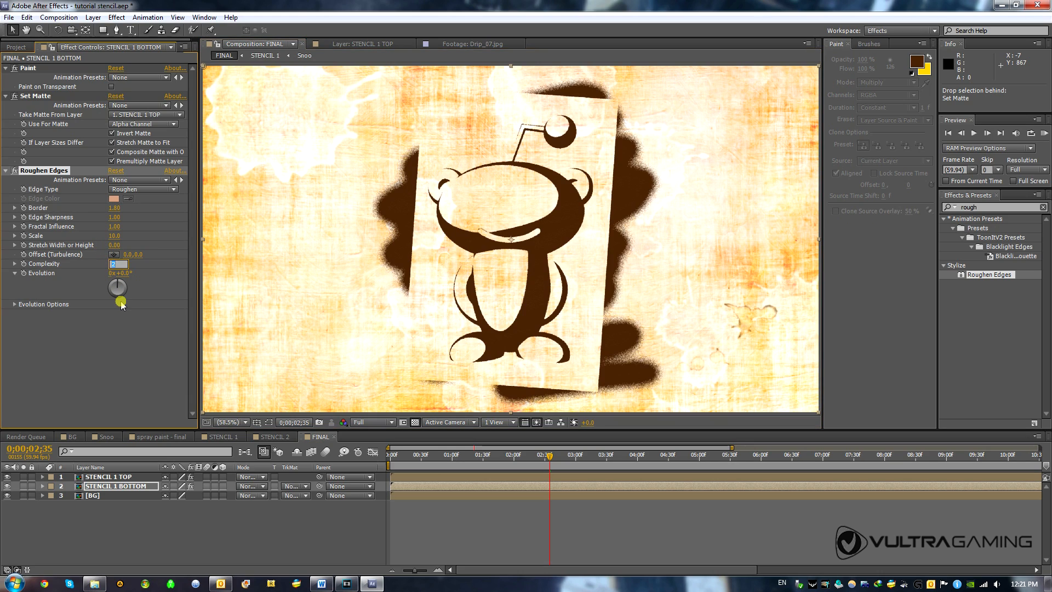
pyautogui.write('1')
pyautogui.click(153, 421)
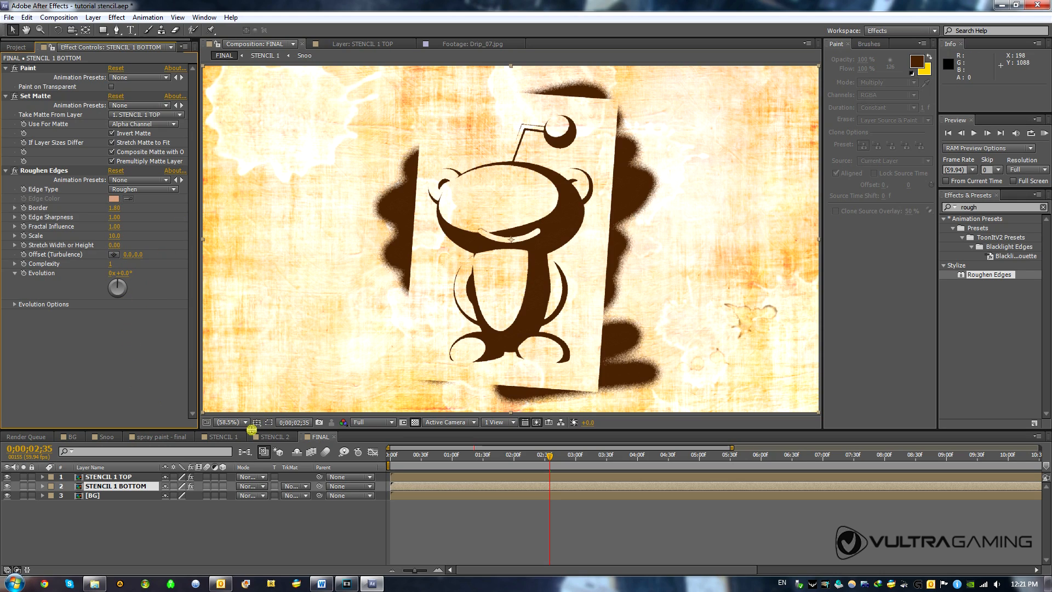
# Step: Enlarge the timeline area and expand STENCIL 1 BOTTOM's Paint effect down to the Transform properties of Brush 1
pyautogui.moveTo(251, 429); pyautogui.dragTo(251, 422)
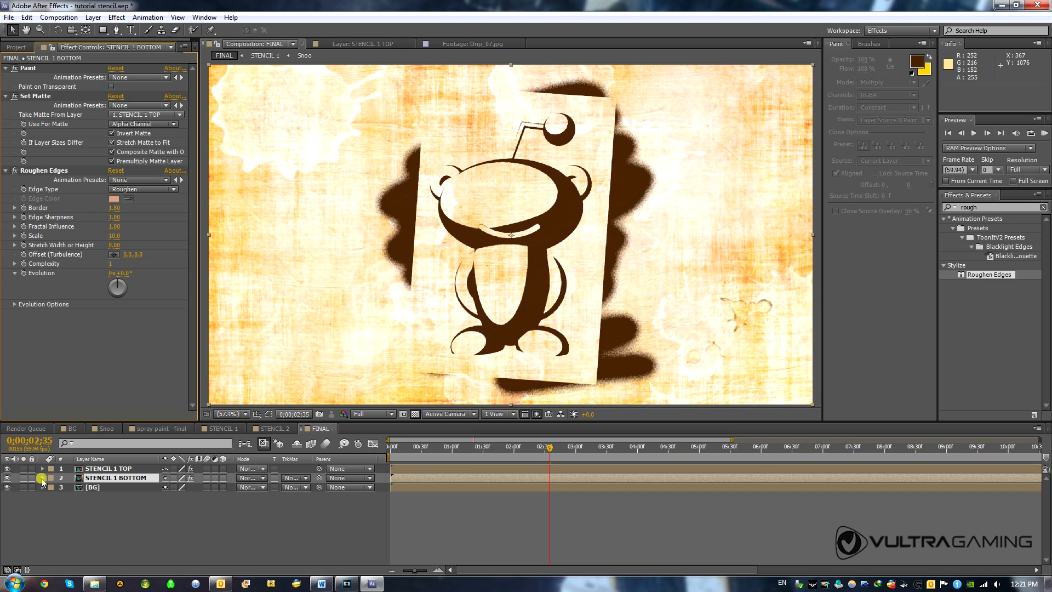
pyautogui.moveTo(165, 421); pyautogui.dragTo(174, 388)
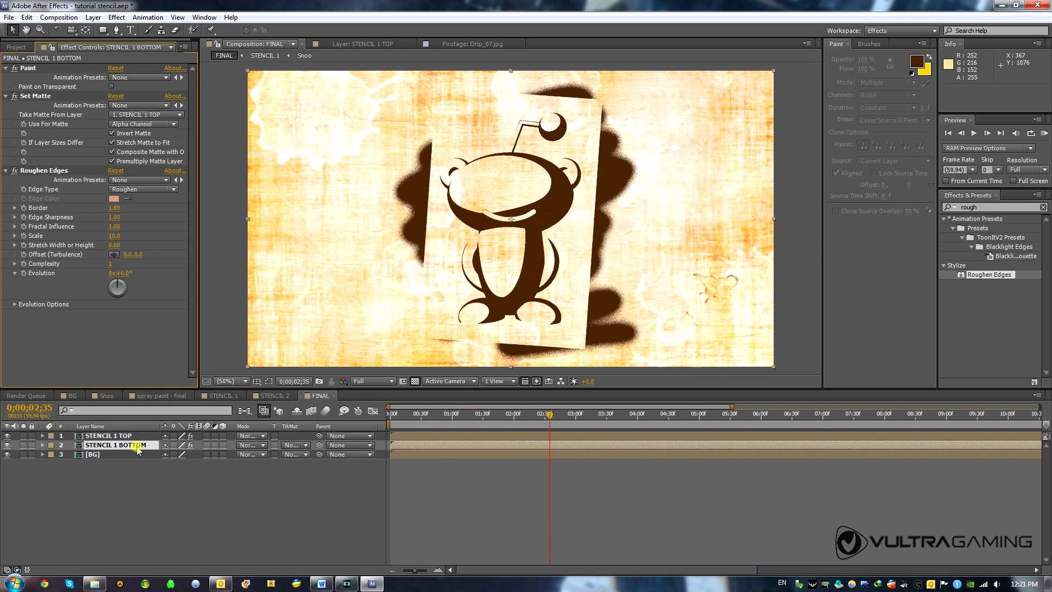
pyautogui.click(40, 446)
pyautogui.click(43, 445)
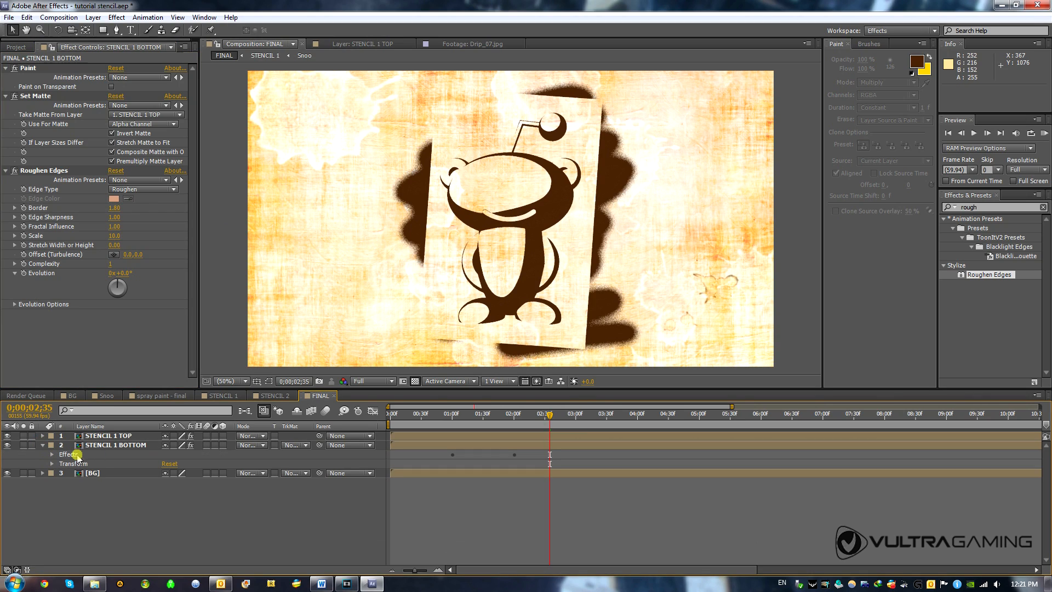
pyautogui.click(53, 456)
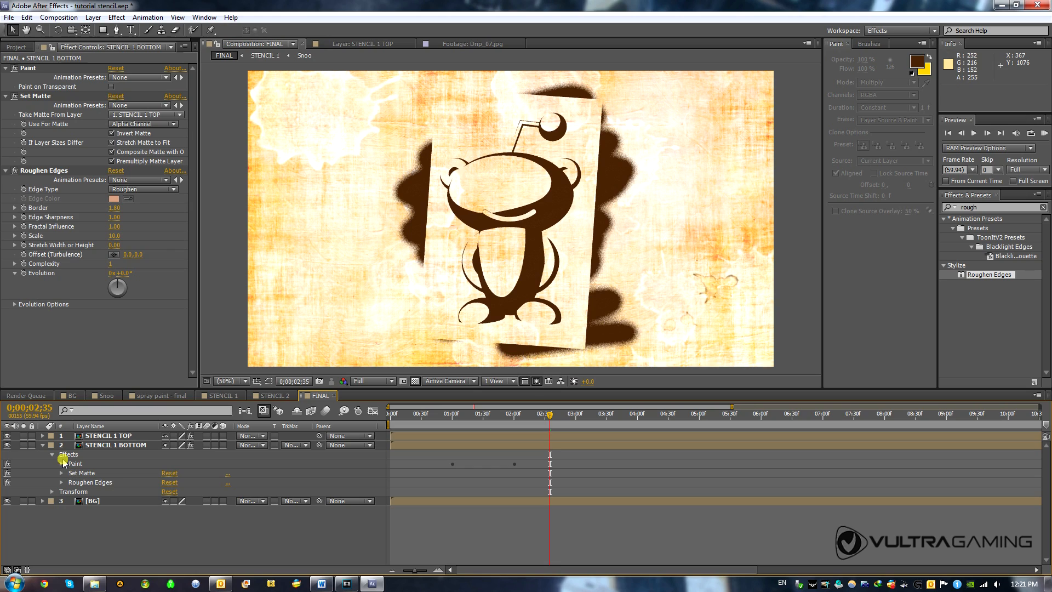
pyautogui.click(61, 464)
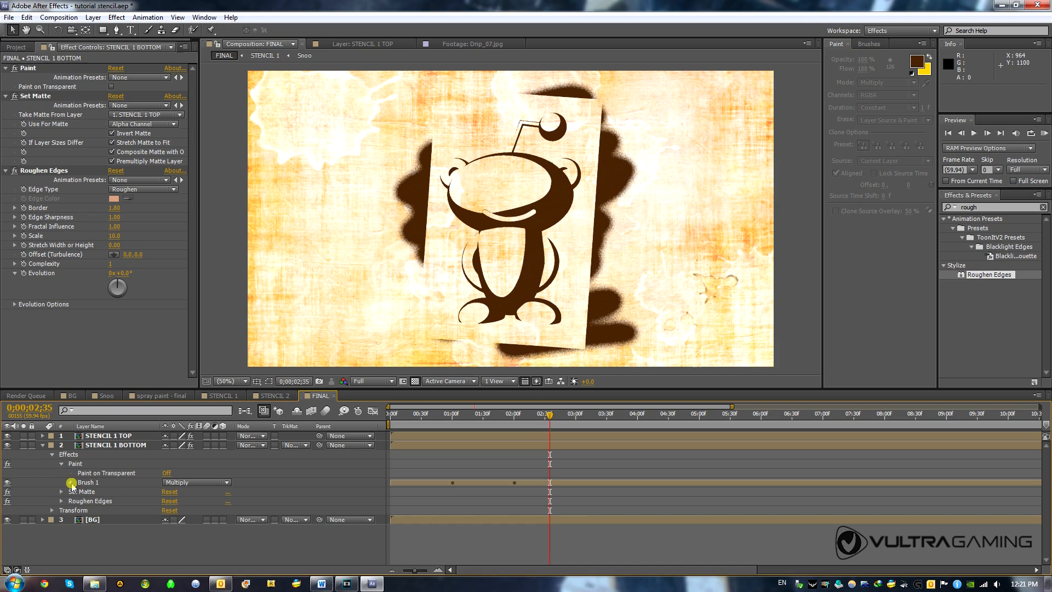
pyautogui.click(70, 482)
pyautogui.click(80, 510)
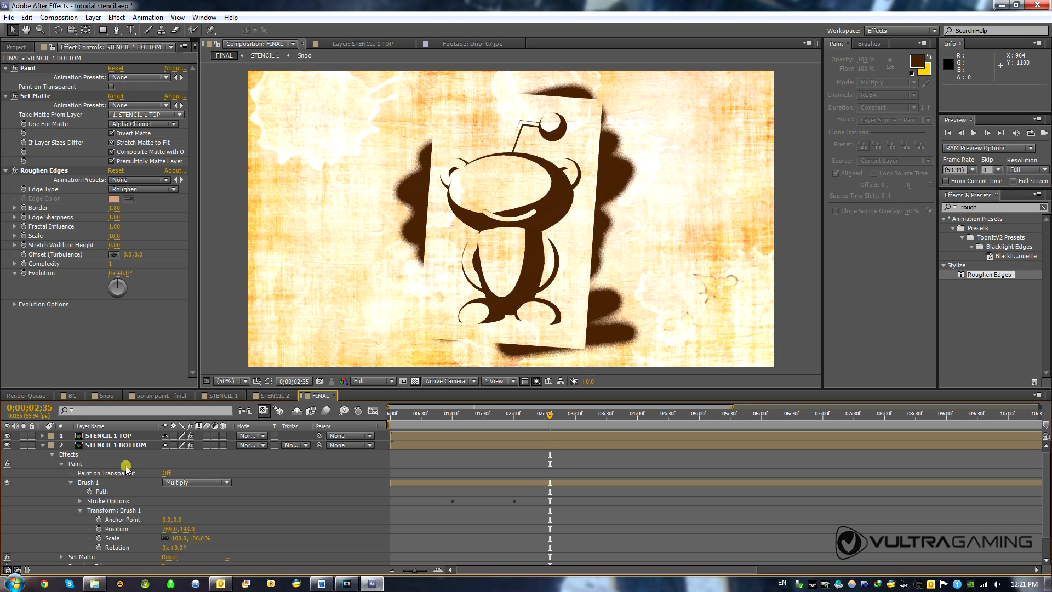
# Step: Examine the Brush 1, Set Matte and Roughen Edges entries of STENCIL 1 BOTTOM
pyautogui.click(108, 437)
pyautogui.click(107, 445)
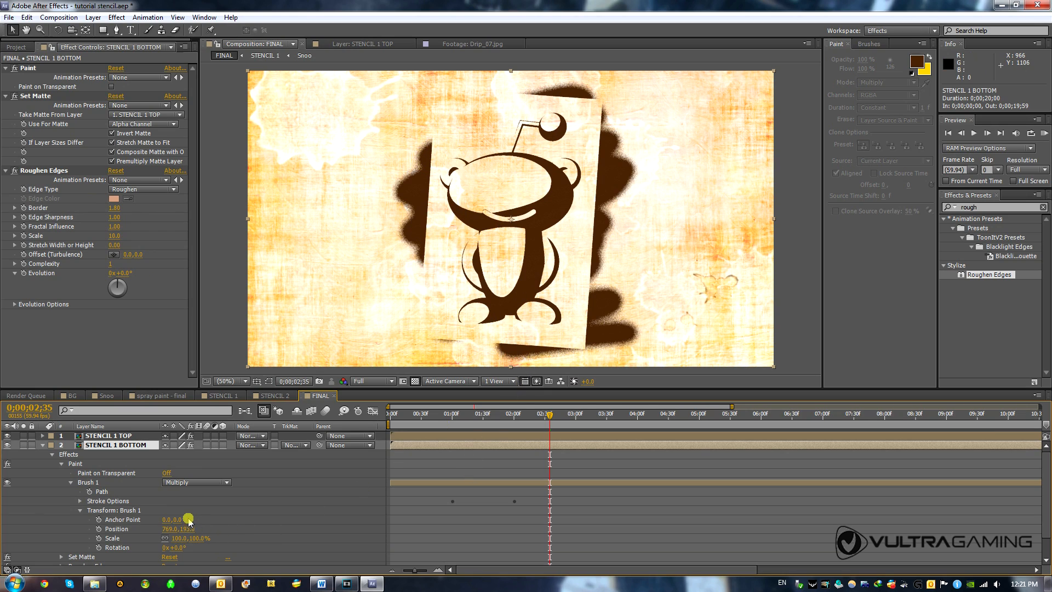
pyautogui.scroll(-1, 190, 528)
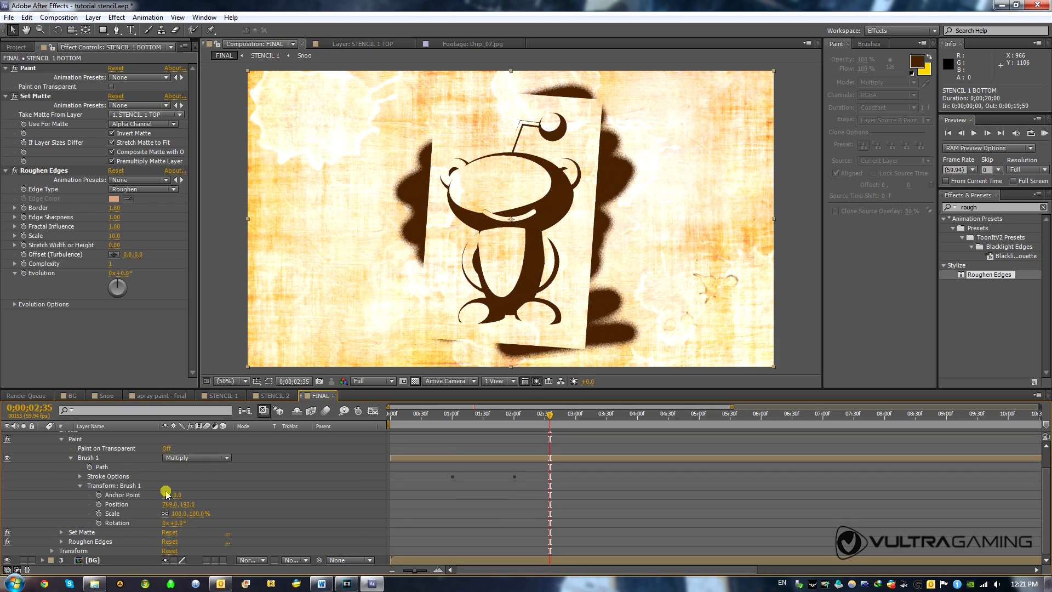
pyautogui.scroll(1, 165, 501)
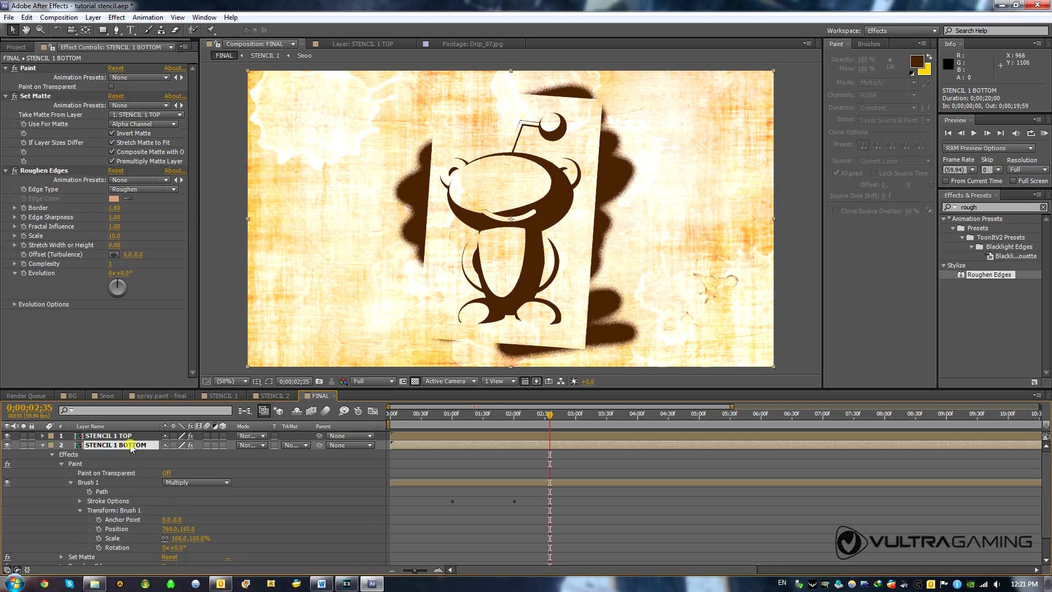
pyautogui.scroll(-1, 180, 524)
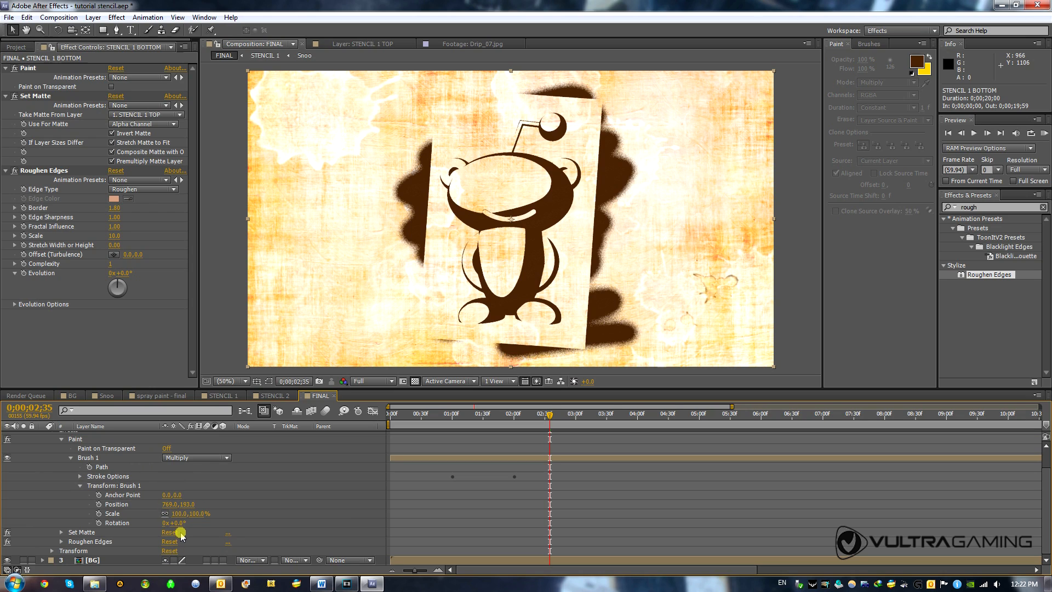
pyautogui.scroll(1, 182, 540)
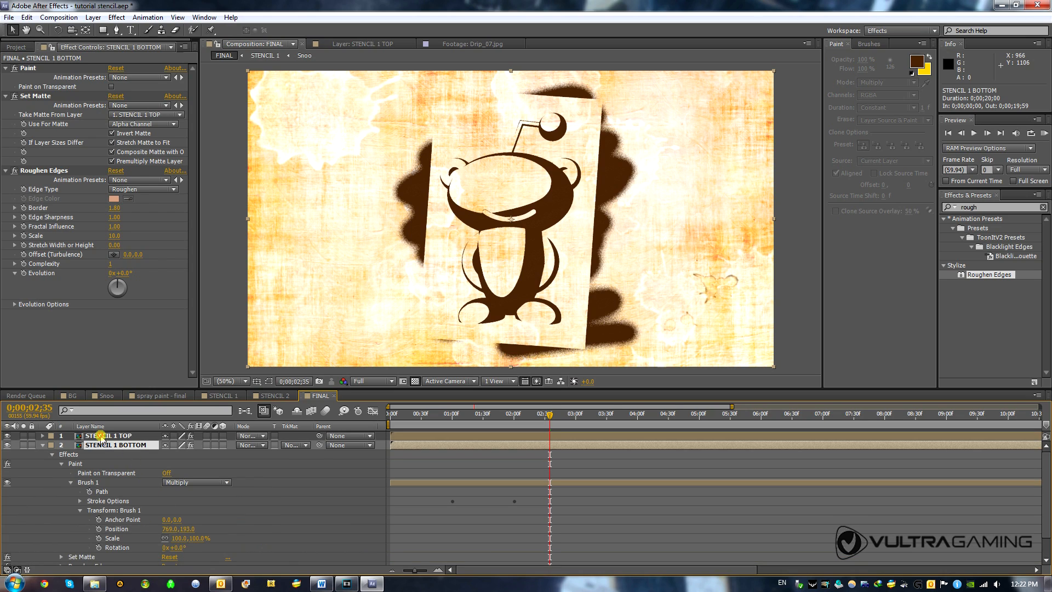
# Step: Review STENCIL 1 TOP's brush stroke options and CC Page Turn keyframes, and collapse both STENCIL 1 layers
pyautogui.click(101, 436)
pyautogui.click(45, 437)
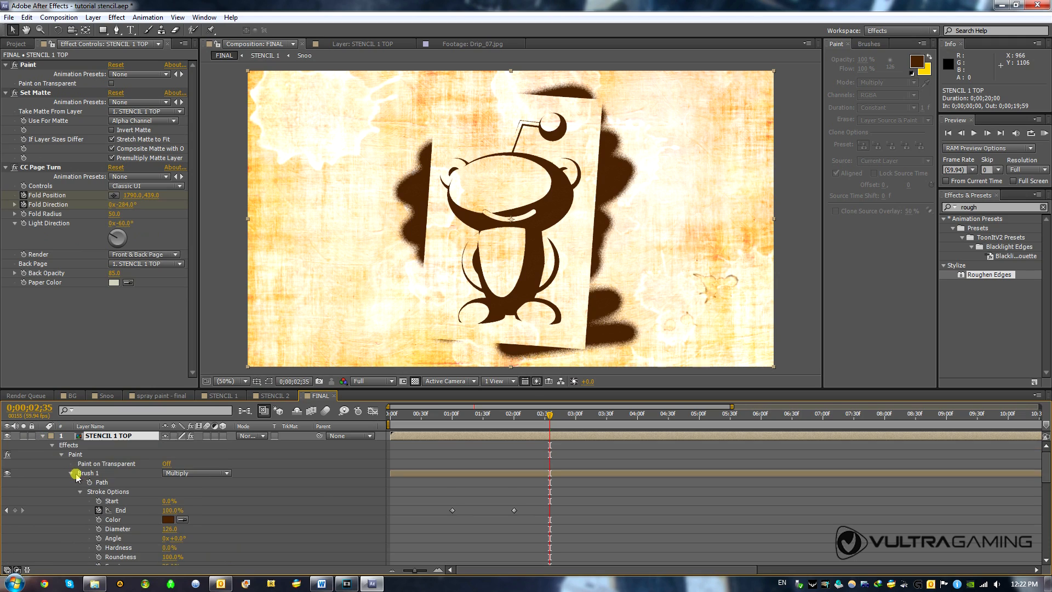
pyautogui.scroll(-3, 178, 545)
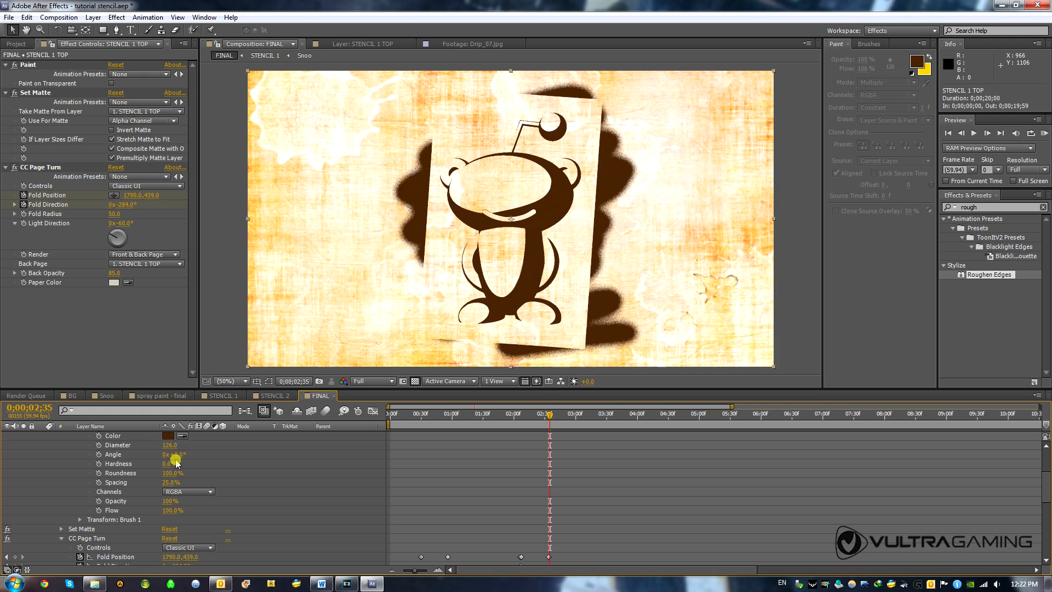
pyautogui.scroll(-1, 194, 534)
pyautogui.scroll(1, 164, 449)
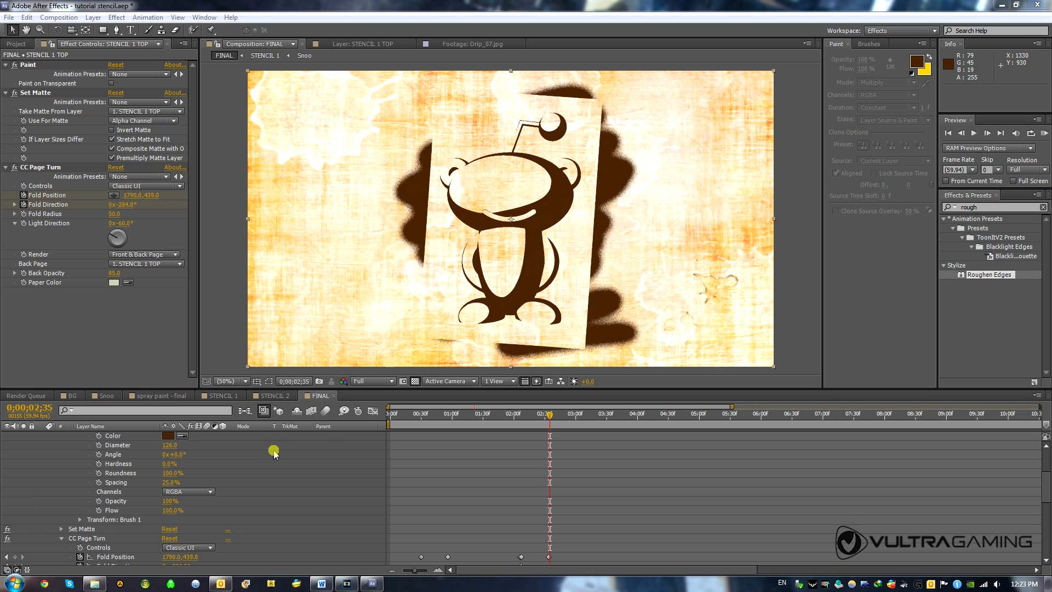
pyautogui.scroll(2, 277, 461)
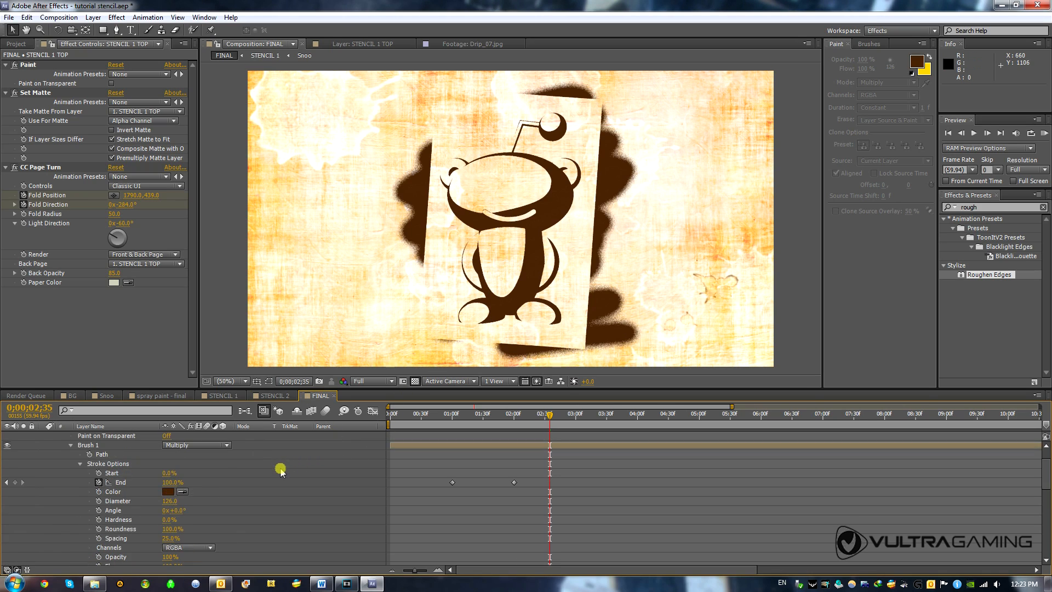
pyautogui.scroll(1, 281, 471)
pyautogui.click(42, 436)
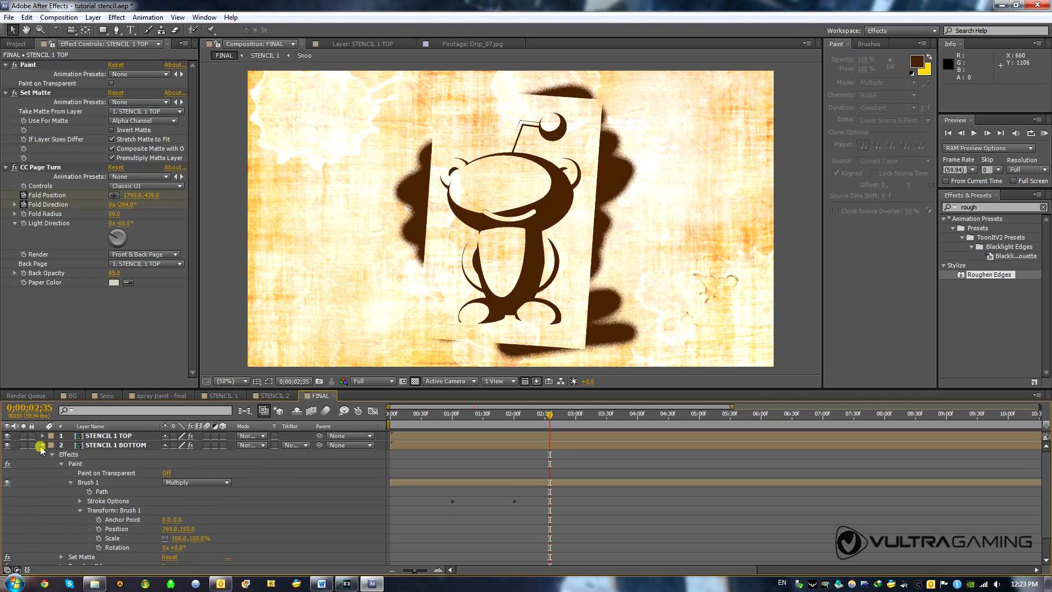
pyautogui.click(42, 444)
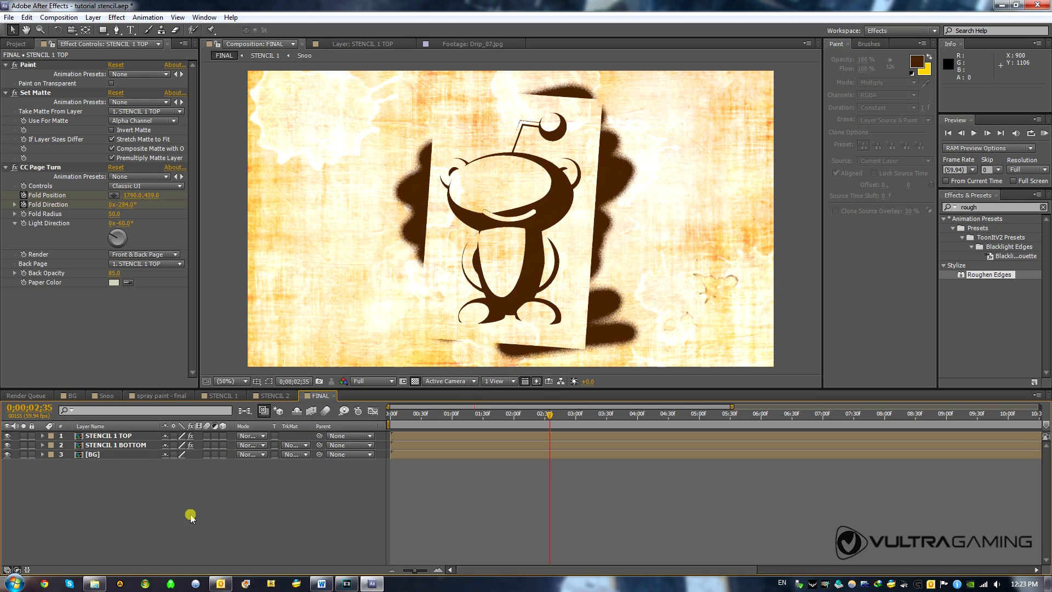
# Step: Add the STENCIL 2 composition to FINAL as the topmost layer, above STENCIL 1 TOP
pyautogui.click(18, 44)
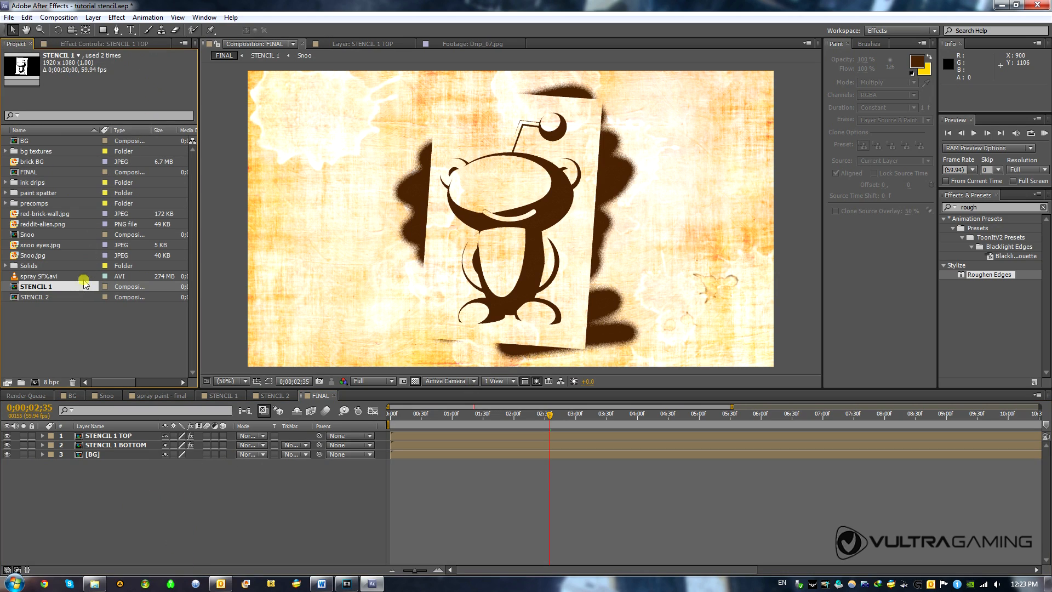
pyautogui.click(43, 298)
pyautogui.moveTo(57, 298); pyautogui.dragTo(152, 436)
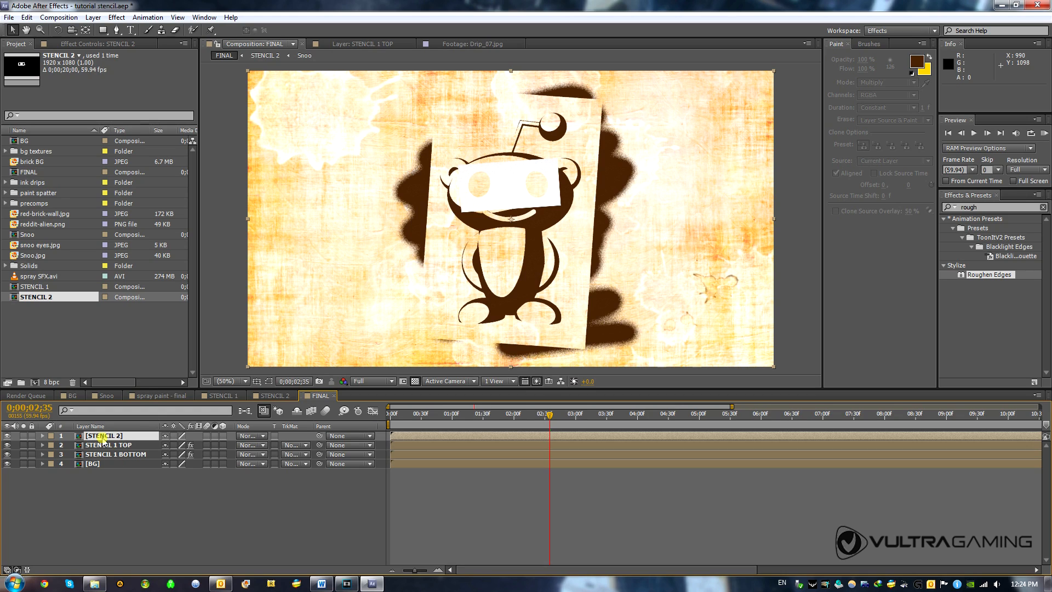
# Step: Try starting the STENCIL 2 layer later in time, and move it back to start at 0;00;00;00
pyautogui.moveTo(433, 417)
pyautogui.mouseDown()
pyautogui.moveTo(518, 417)
pyautogui.moveTo(485, 416)
pyautogui.mouseUp()
pyautogui.moveTo(402, 434)
pyautogui.mouseDown()
pyautogui.moveTo(508, 436)
pyautogui.moveTo(422, 418)
pyautogui.moveTo(509, 424)
pyautogui.moveTo(447, 424)
pyautogui.mouseUp()
pyautogui.click(515, 417)
pyautogui.click(510, 432)
pyautogui.moveTo(514, 436); pyautogui.dragTo(420, 437)
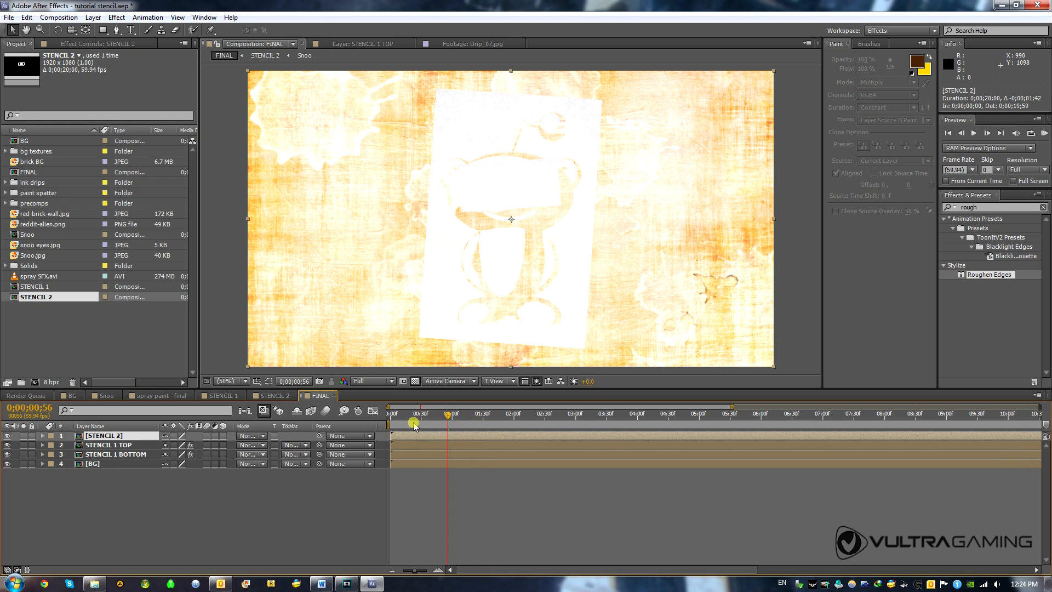
# Step: Hide the STENCIL 2 layer and scrub through the painting and peeling of the first stencil to 0;00;02;47
pyautogui.click(8, 436)
pyautogui.moveTo(397, 419)
pyautogui.mouseDown()
pyautogui.moveTo(555, 419)
pyautogui.moveTo(397, 422)
pyautogui.moveTo(512, 448)
pyautogui.mouseUp()
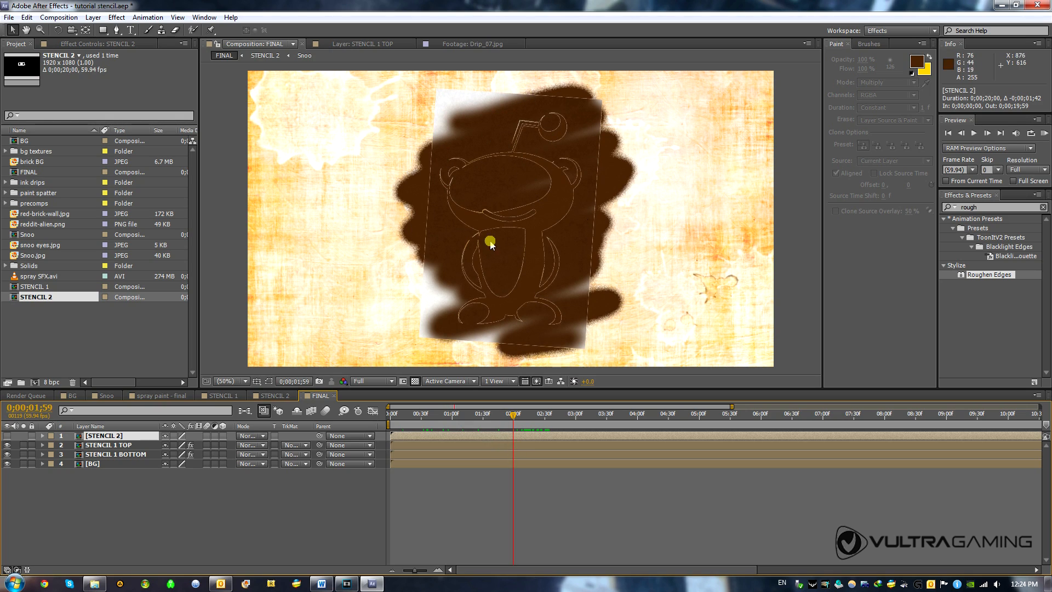
pyautogui.moveTo(501, 415); pyautogui.dragTo(500, 414)
pyautogui.click(124, 446)
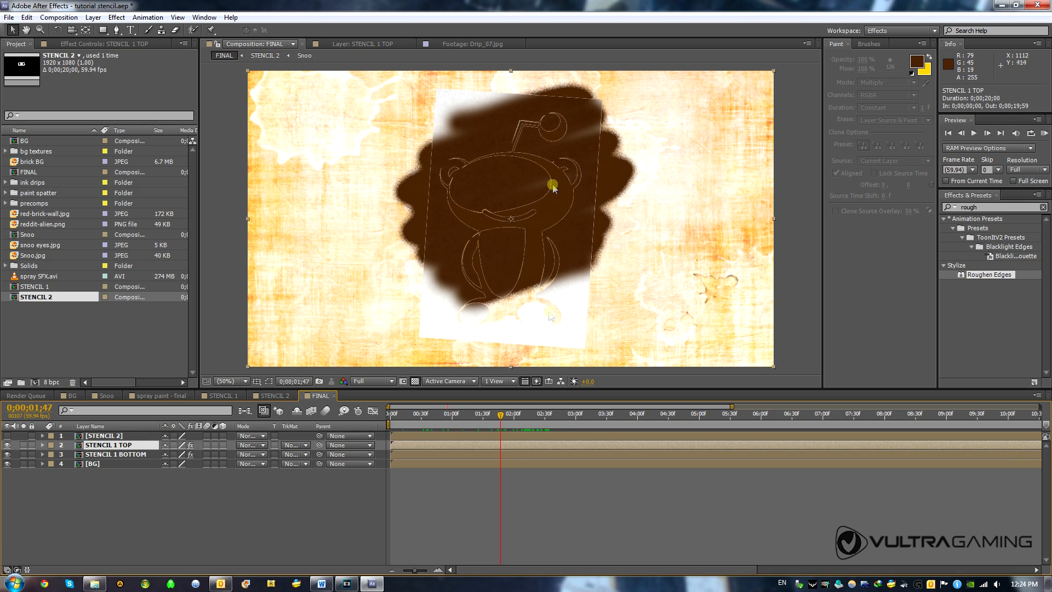
pyautogui.moveTo(490, 420)
pyautogui.mouseDown()
pyautogui.moveTo(553, 421)
pyautogui.moveTo(514, 422)
pyautogui.mouseUp()
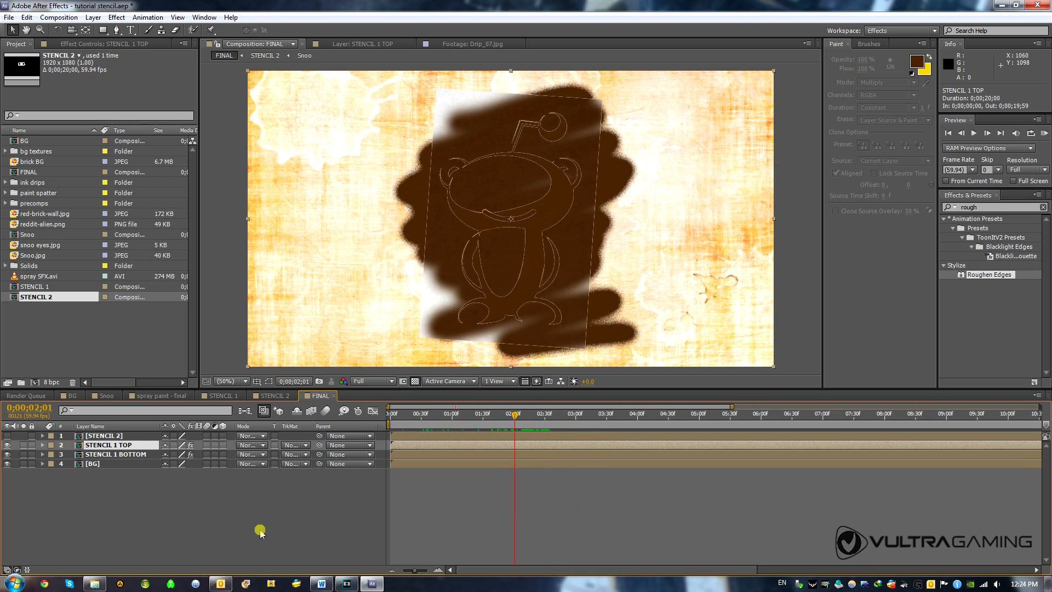
pyautogui.moveTo(512, 416)
pyautogui.mouseDown()
pyautogui.moveTo(575, 418)
pyautogui.moveTo(562, 418)
pyautogui.mouseUp()
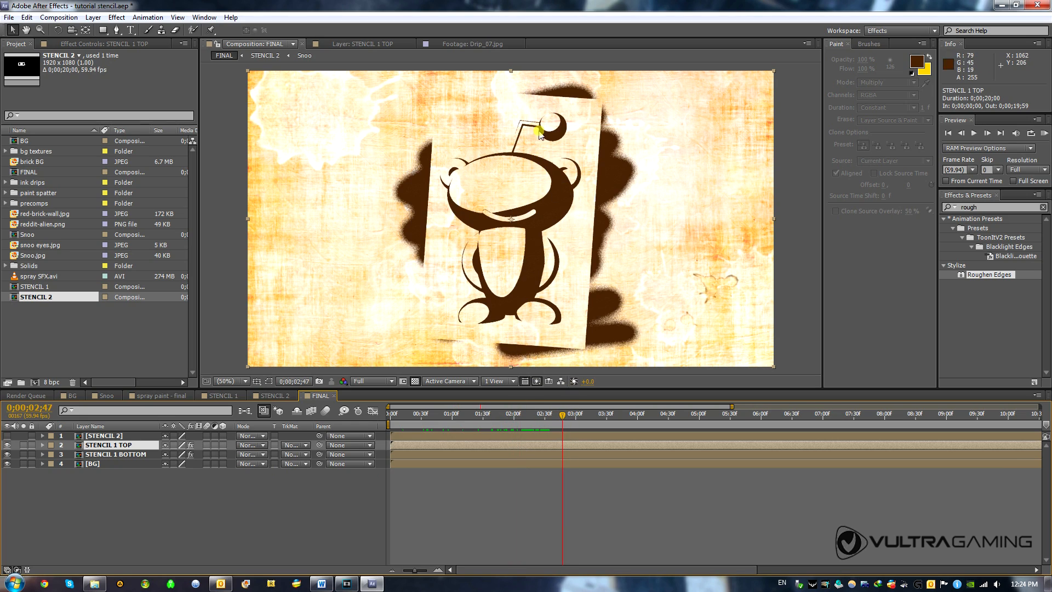
# Step: Look into spray paint - final, and in the Snoo composition move to 0;00;04;19 and hide the Snoo.jpg layer
pyautogui.click(162, 396)
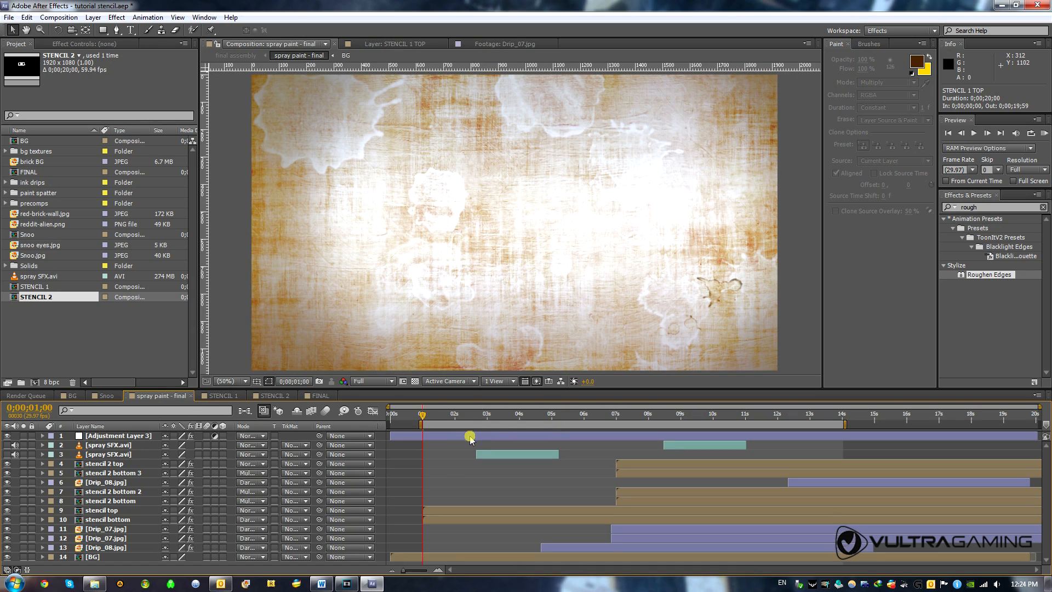
pyautogui.moveTo(424, 417)
pyautogui.mouseDown()
pyautogui.moveTo(603, 433)
pyautogui.moveTo(460, 436)
pyautogui.moveTo(534, 441)
pyautogui.mouseUp()
pyautogui.click(106, 395)
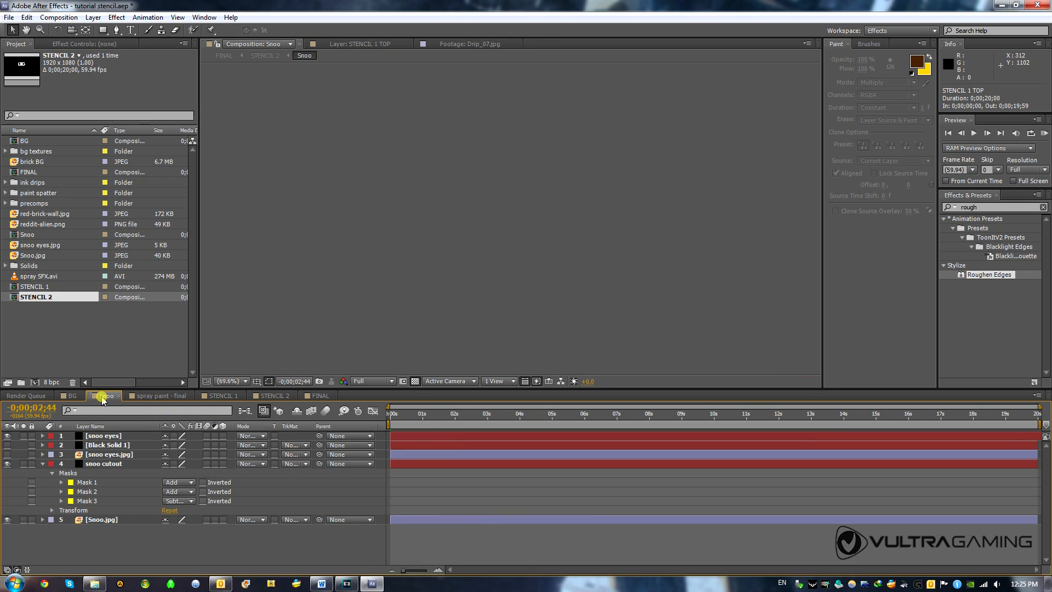
pyautogui.moveTo(426, 417); pyautogui.dragTo(530, 416)
pyautogui.click(7, 520)
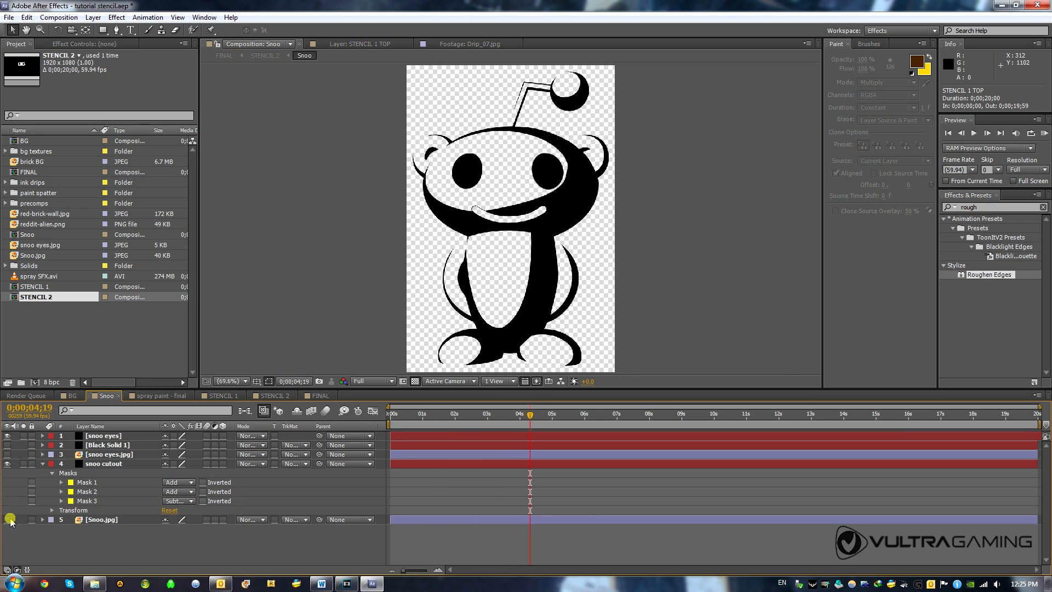
# Step: Scrub spray paint - final to 0;00;12;25 and examine the painted red eyes and the paint drips up close
pyautogui.click(166, 395)
pyautogui.moveTo(452, 416)
pyautogui.mouseDown()
pyautogui.moveTo(480, 416)
pyautogui.moveTo(431, 418)
pyautogui.moveTo(818, 453)
pyautogui.moveTo(804, 451)
pyautogui.mouseUp()
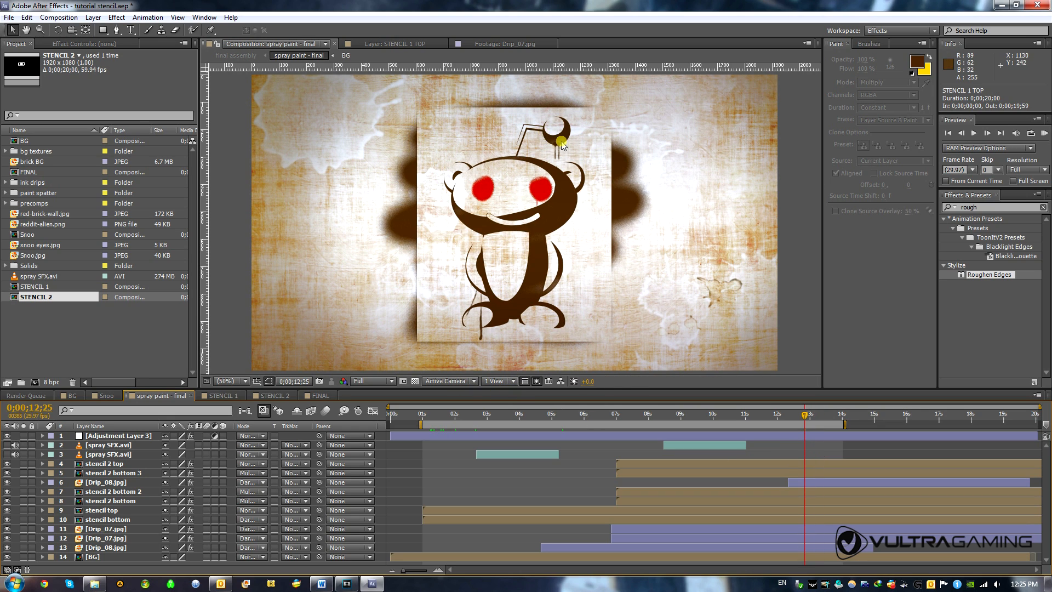
pyautogui.scroll(2, 562, 143)
pyautogui.scroll(-2, 601, 106)
pyautogui.scroll(2, 560, 140)
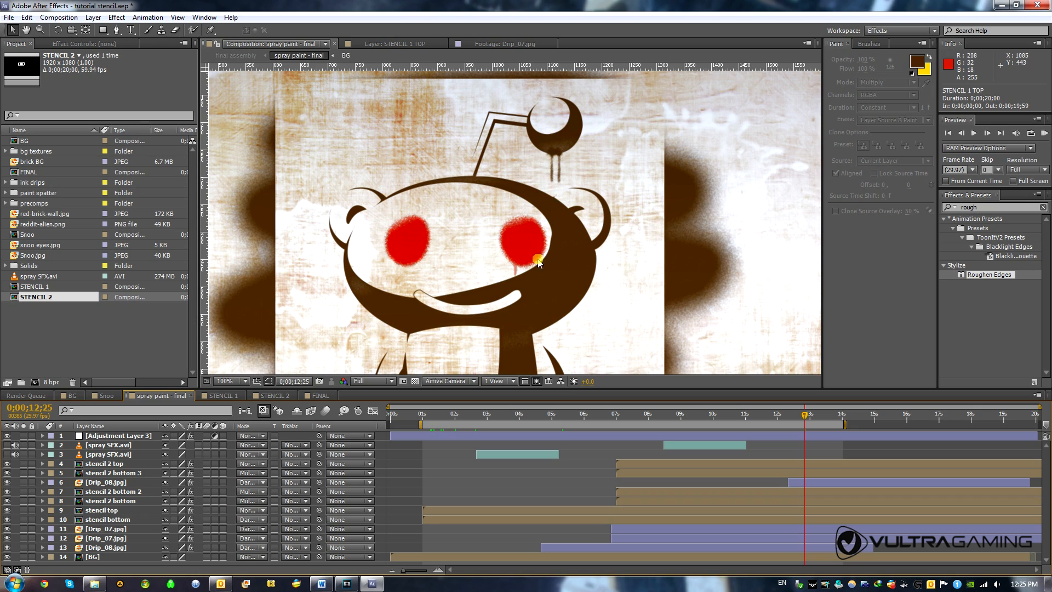
pyautogui.scroll(-2, 530, 290)
pyautogui.scroll(1, 530, 296)
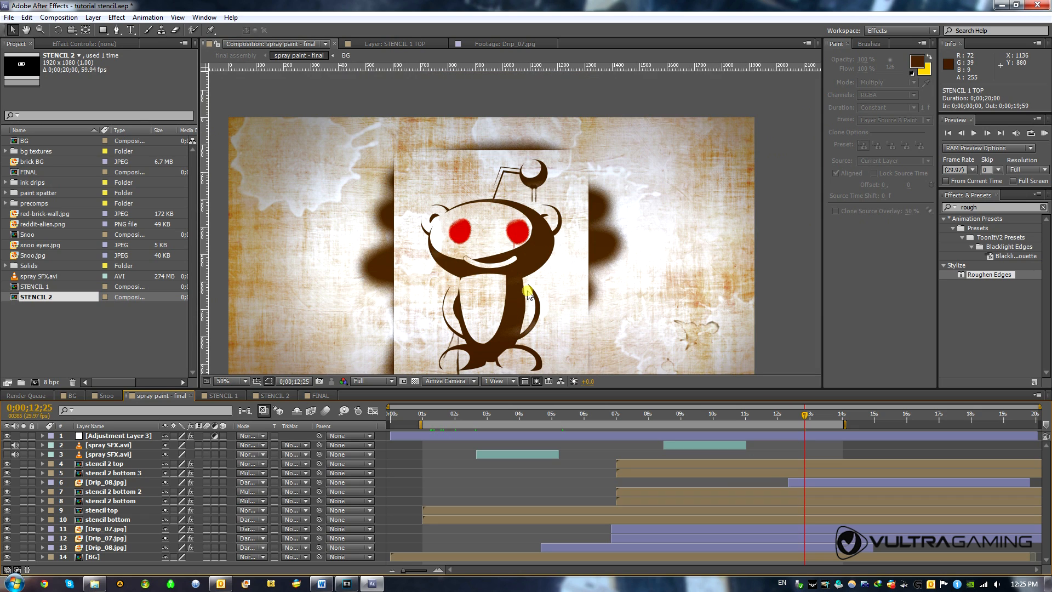
# Step: View the whole frame of spray paint - final and scrub its opening to 0;00;02;09 to check how the first stencil enters
pyautogui.click(230, 380)
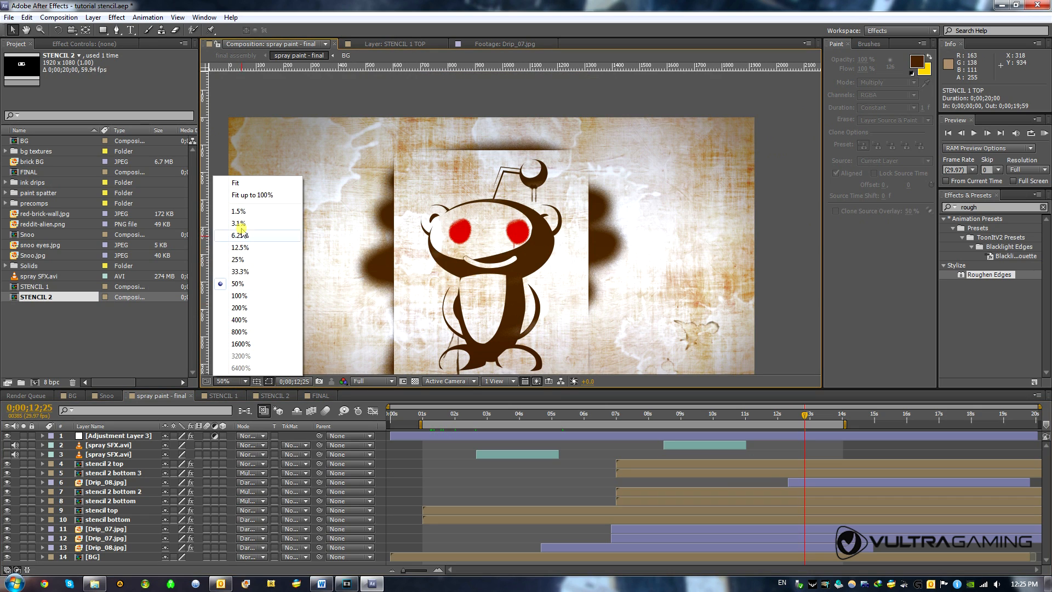
pyautogui.click(251, 195)
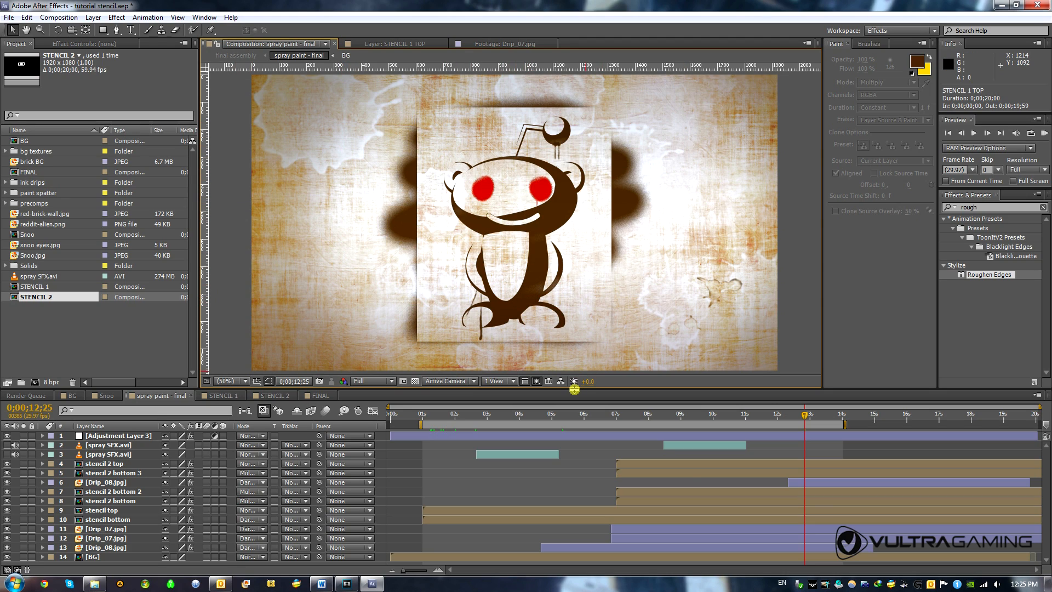
pyautogui.moveTo(443, 417)
pyautogui.mouseDown()
pyautogui.moveTo(798, 428)
pyautogui.moveTo(437, 425)
pyautogui.mouseUp()
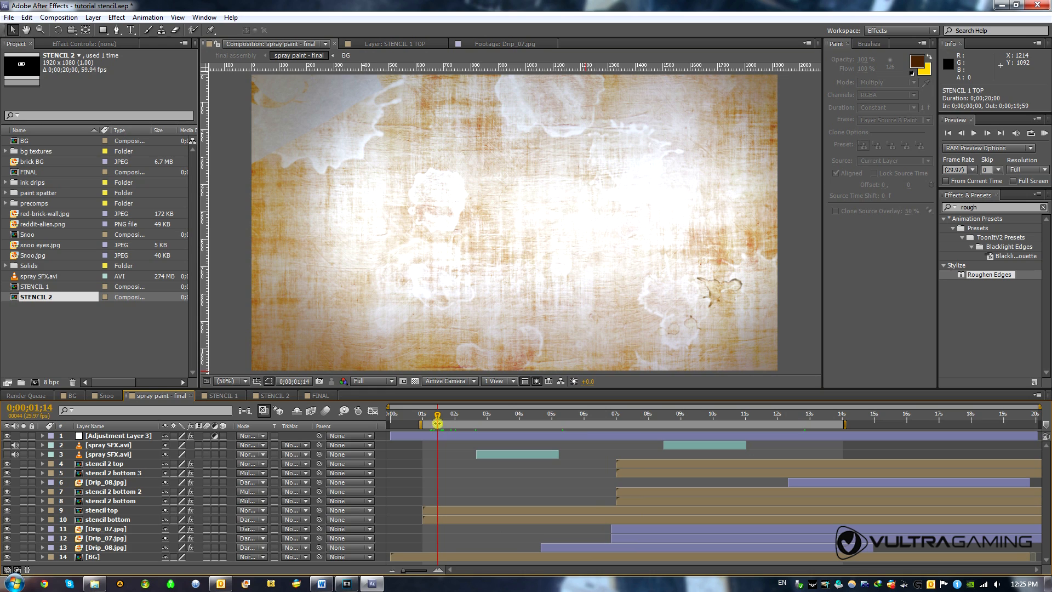
pyautogui.moveTo(458, 420)
pyautogui.mouseDown()
pyautogui.moveTo(731, 429)
pyautogui.moveTo(466, 436)
pyautogui.mouseUp()
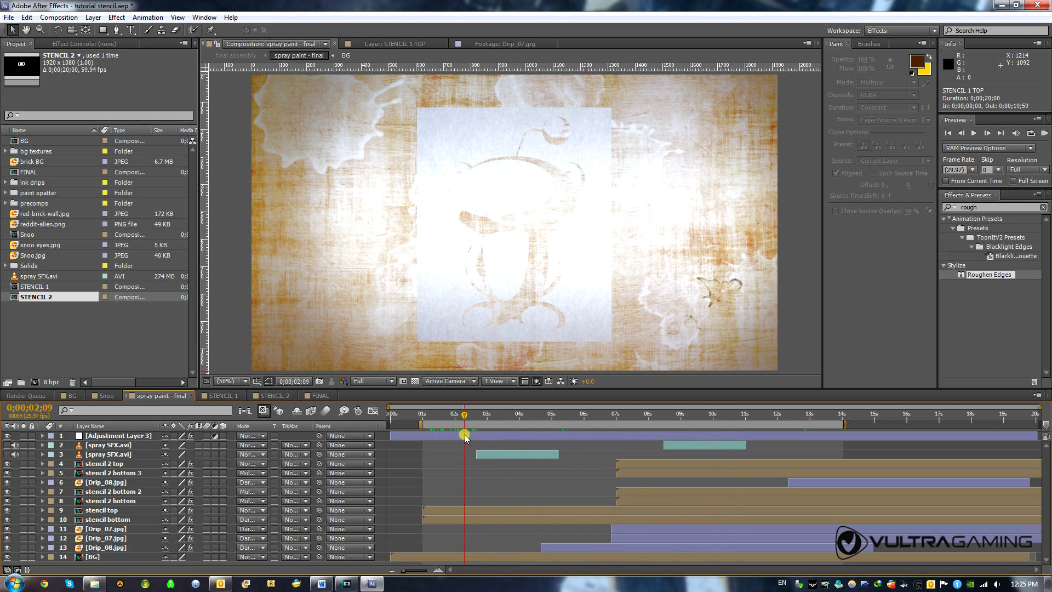